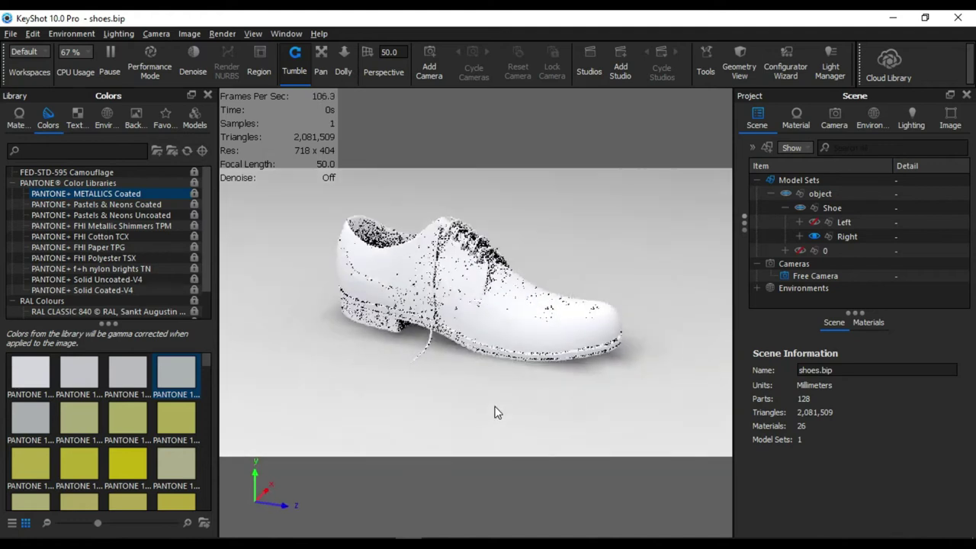
{"action": "type", "text": "85"}
Step: Set the camera focal length to 85 and place the shoe on the center white backplate
{"action": "key", "text": "Return"}
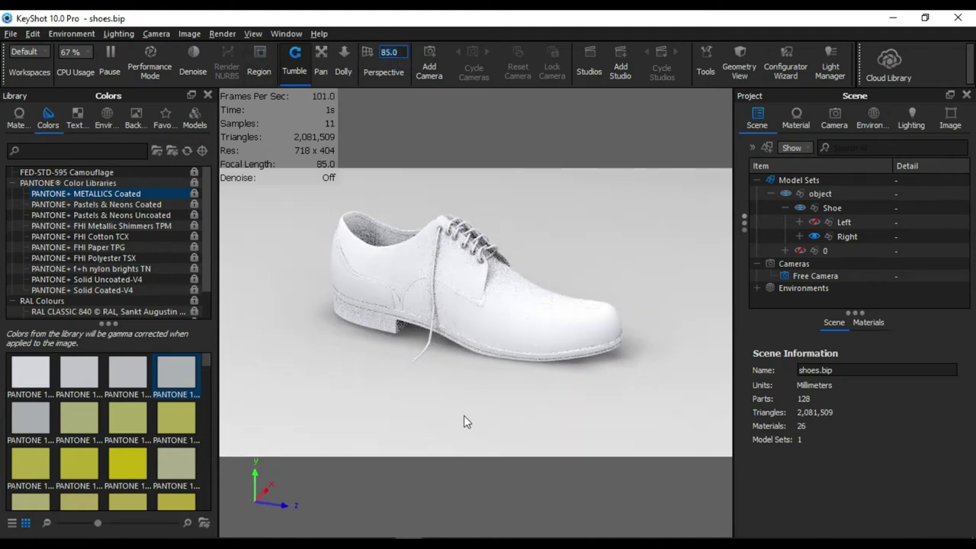
{"action": "left_click", "coordinate": [136, 116]}
{"action": "left_click_drag", "start_coordinate": [38, 319], "coordinate": [514, 425]}
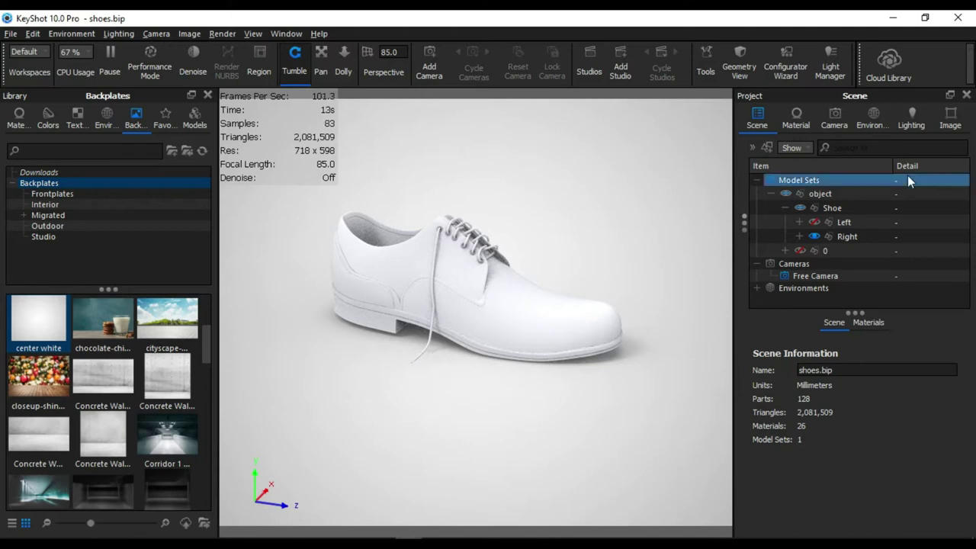
Step: Bring up the environment settings and the environments library
{"action": "left_click", "coordinate": [911, 119]}
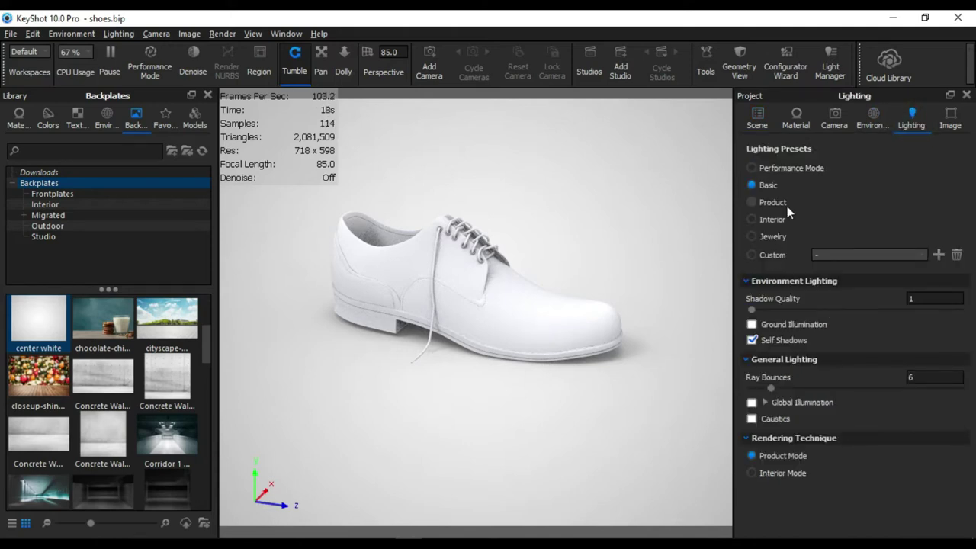
{"action": "left_click", "coordinate": [872, 118]}
{"action": "left_click", "coordinate": [107, 118]}
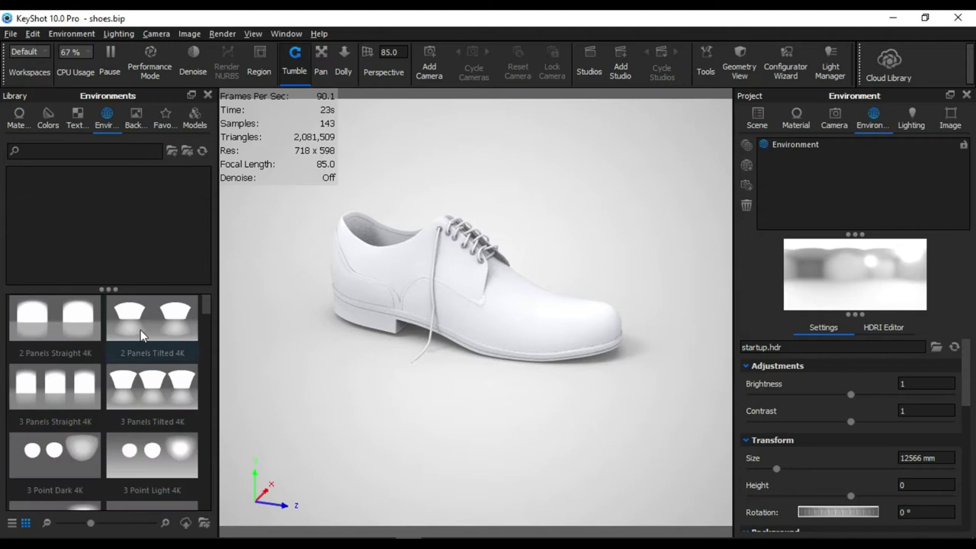
Step: Try the 2 Panels Straight 4K and 3 Point Dark 4K environments, rotating to 264°
{"action": "scroll", "coordinate": [153, 428], "scroll_direction": "down", "scroll_amount": 3}
{"action": "left_click", "coordinate": [65, 194]}
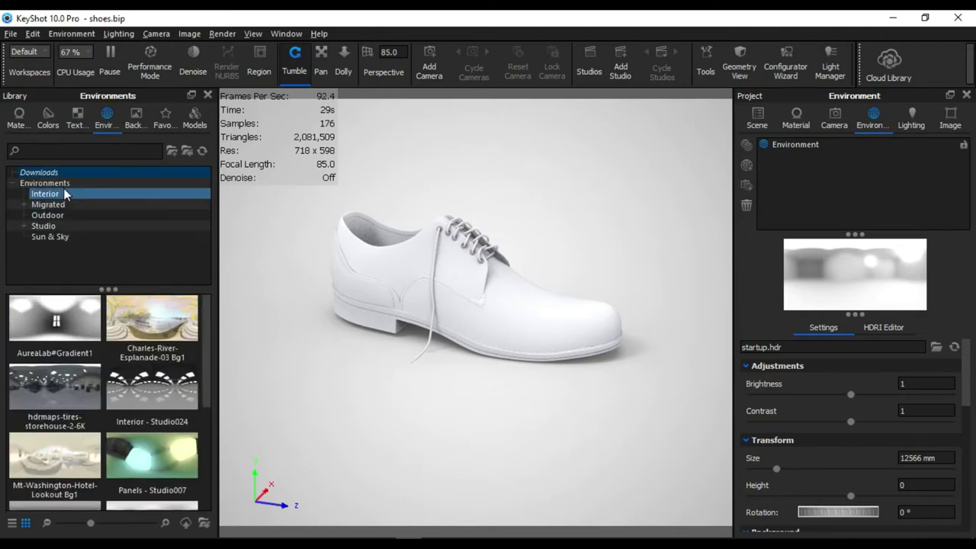
{"action": "left_click_drag", "start_coordinate": [54, 321], "coordinate": [794, 195]}
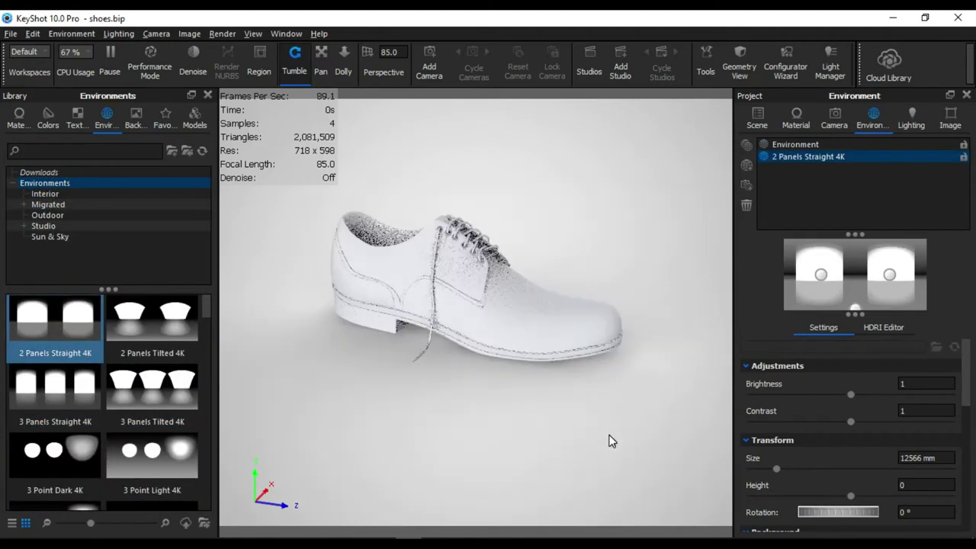
{"action": "left_click_drag", "start_coordinate": [825, 516], "coordinate": [844, 526]}
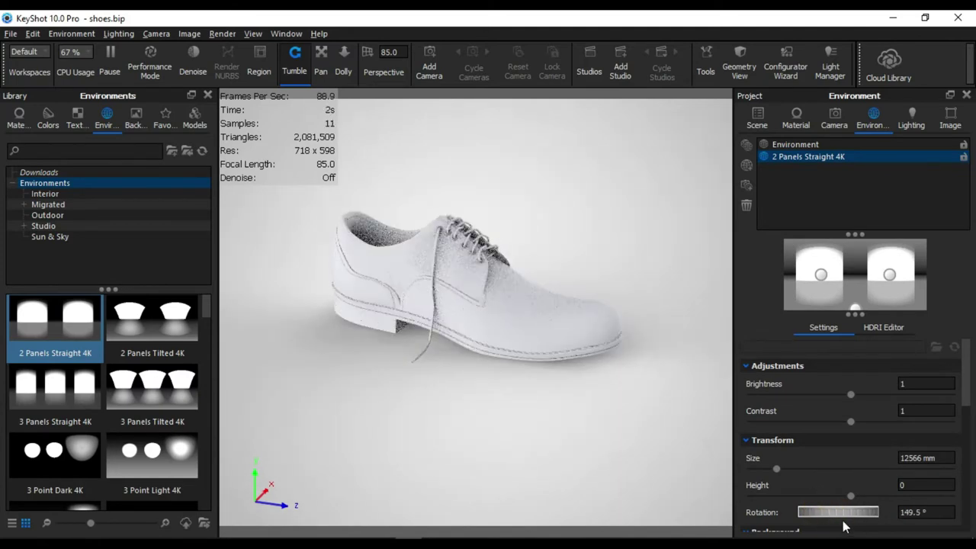
{"action": "left_click_drag", "start_coordinate": [55, 458], "coordinate": [824, 197]}
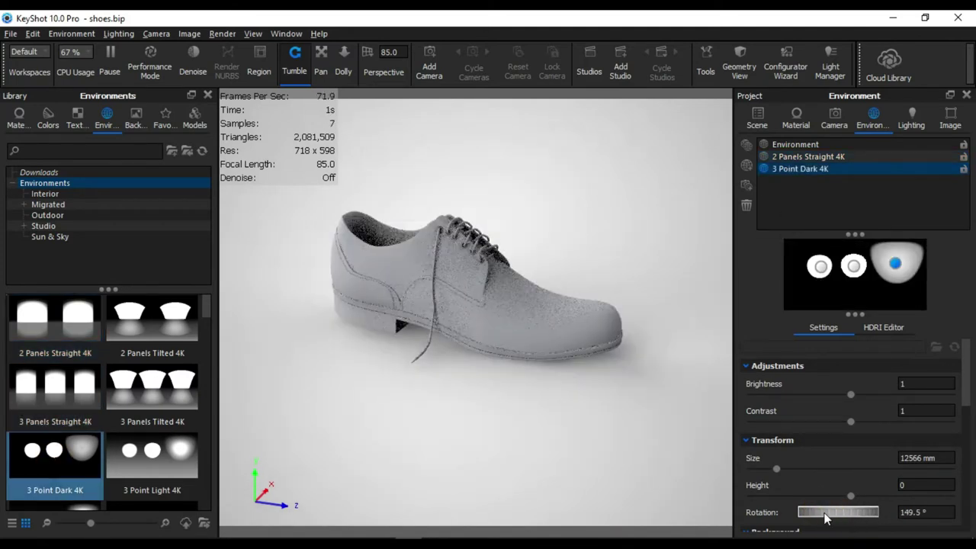
{"action": "left_click_drag", "start_coordinate": [826, 518], "coordinate": [855, 512]}
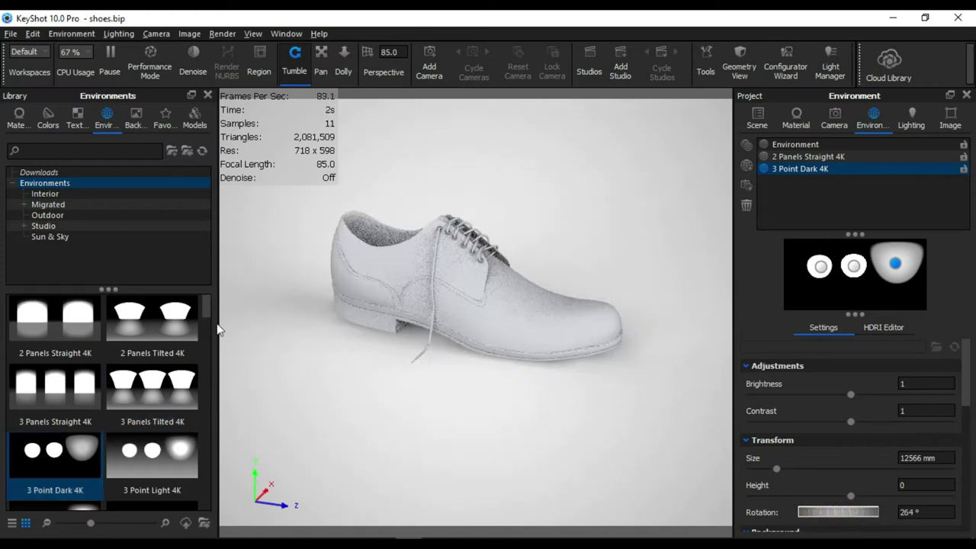
Step: Try Aversis_Clothing-store_3k, rotating it through 161.5°, 342° and 24.5°
{"action": "scroll", "coordinate": [153, 382], "scroll_direction": "down", "scroll_amount": 5}
{"action": "scroll", "coordinate": [153, 381], "scroll_direction": "down", "scroll_amount": 1}
{"action": "left_click_drag", "start_coordinate": [152, 374], "coordinate": [796, 237]}
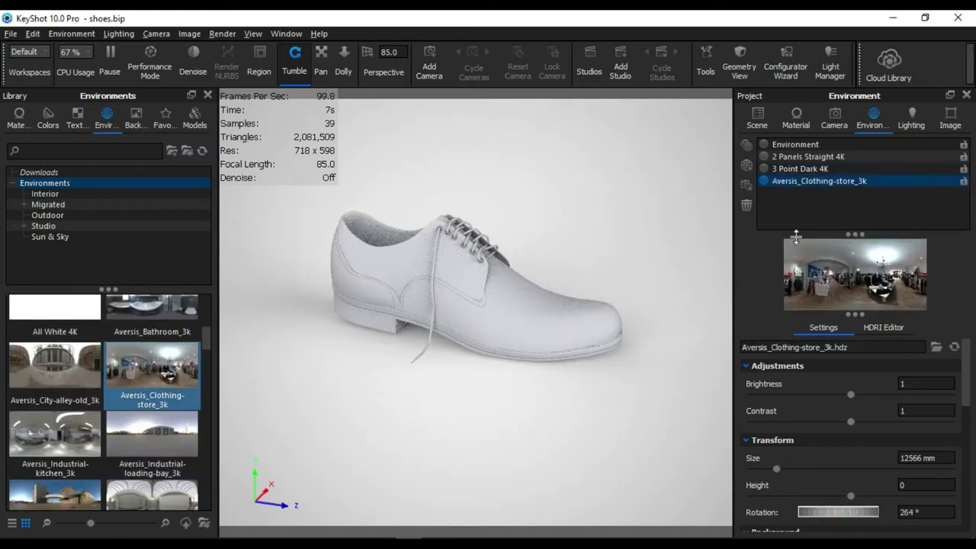
{"action": "left_click_drag", "start_coordinate": [826, 512], "coordinate": [885, 520]}
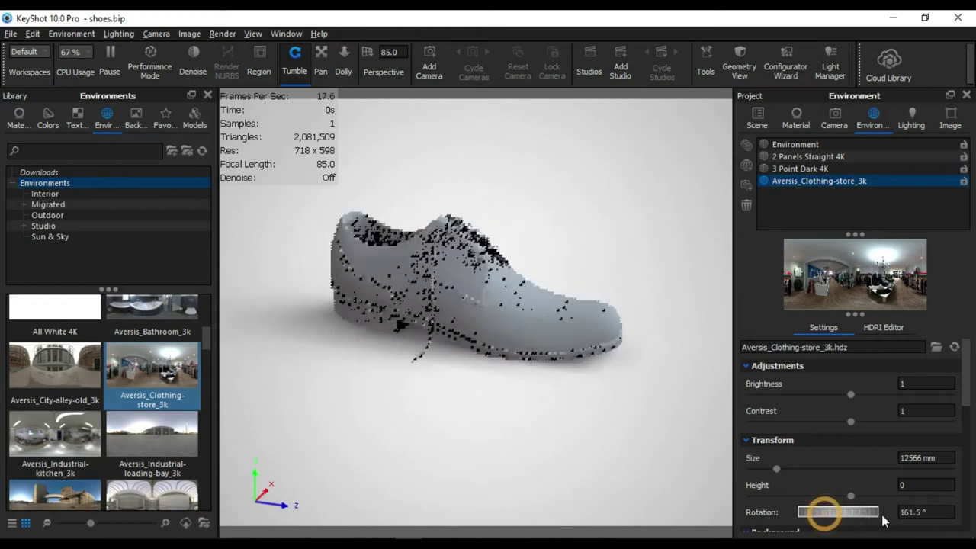
{"action": "left_click_drag", "start_coordinate": [823, 522], "coordinate": [834, 519]}
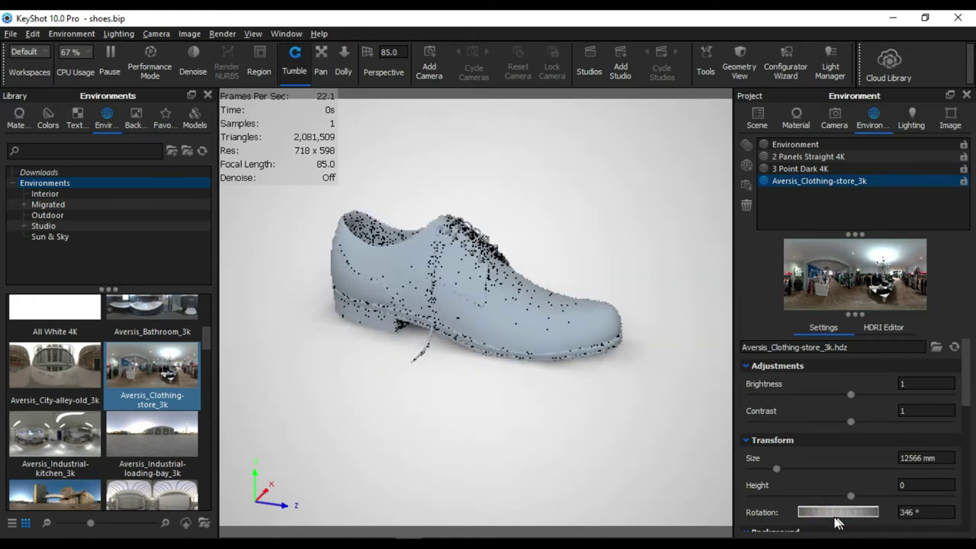
{"action": "left_click_drag", "start_coordinate": [594, 466], "coordinate": [519, 453]}
{"action": "scroll", "coordinate": [536, 456], "scroll_direction": "up", "scroll_amount": 3}
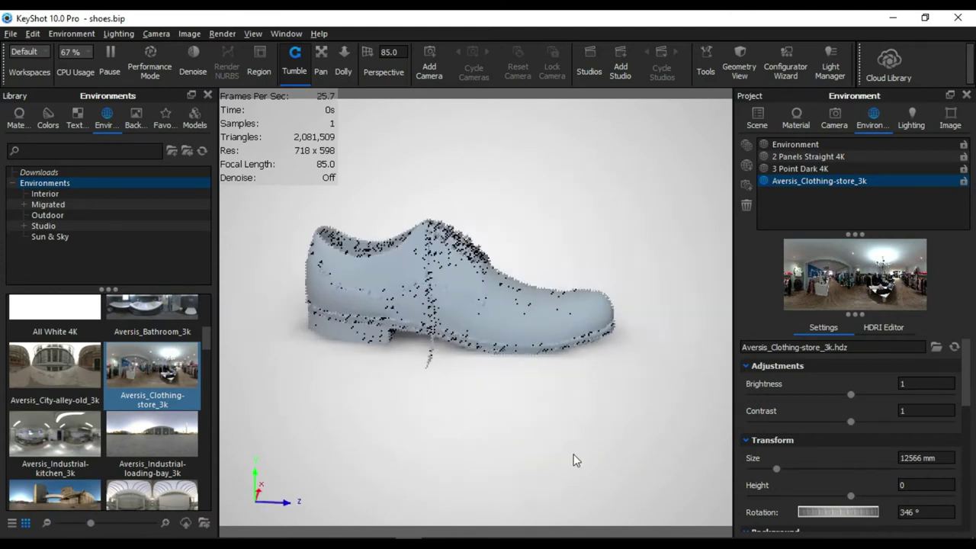
{"action": "left_click_drag", "start_coordinate": [839, 521], "coordinate": [845, 528]}
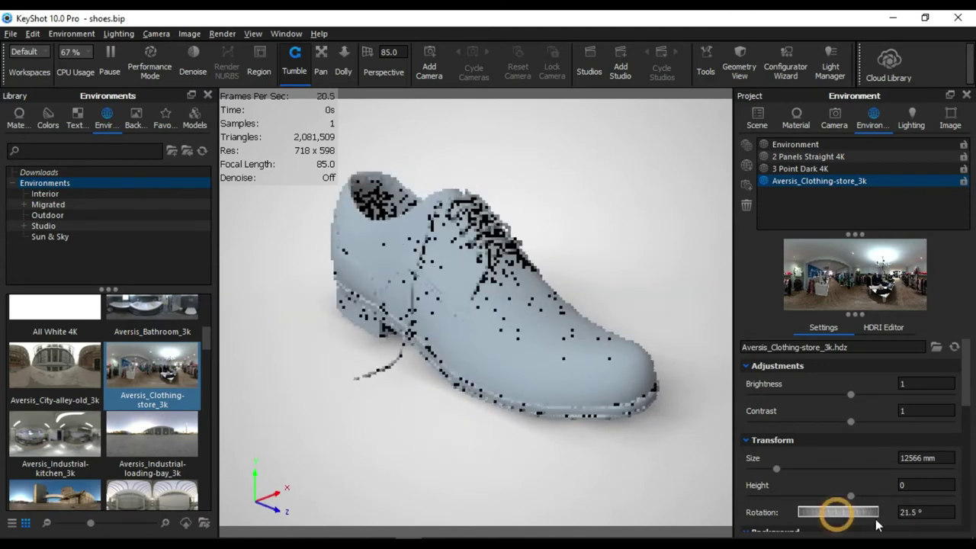
Step: Return to the startup environment rotated to 297.5°, toggling denoising on and off
{"action": "left_click", "coordinate": [795, 144]}
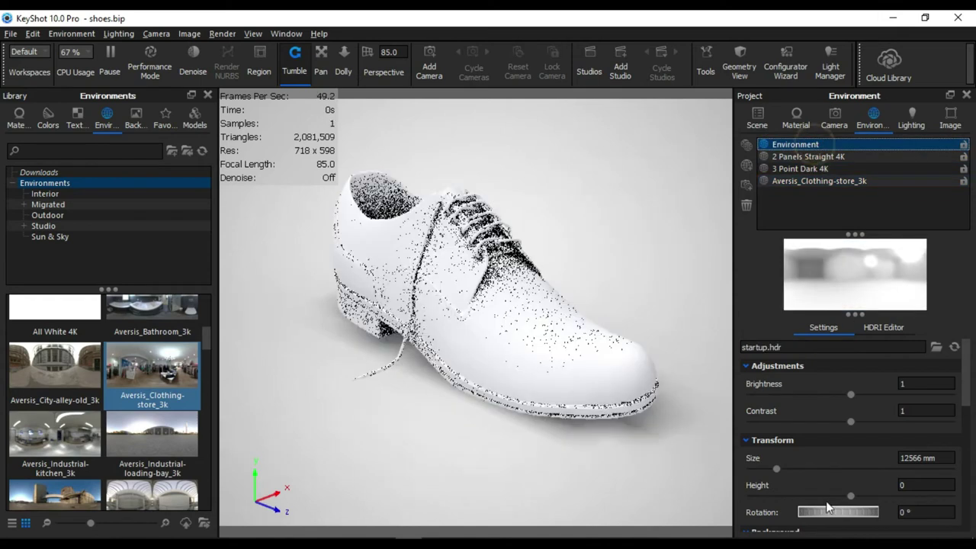
{"action": "left_click_drag", "start_coordinate": [831, 512], "coordinate": [855, 527]}
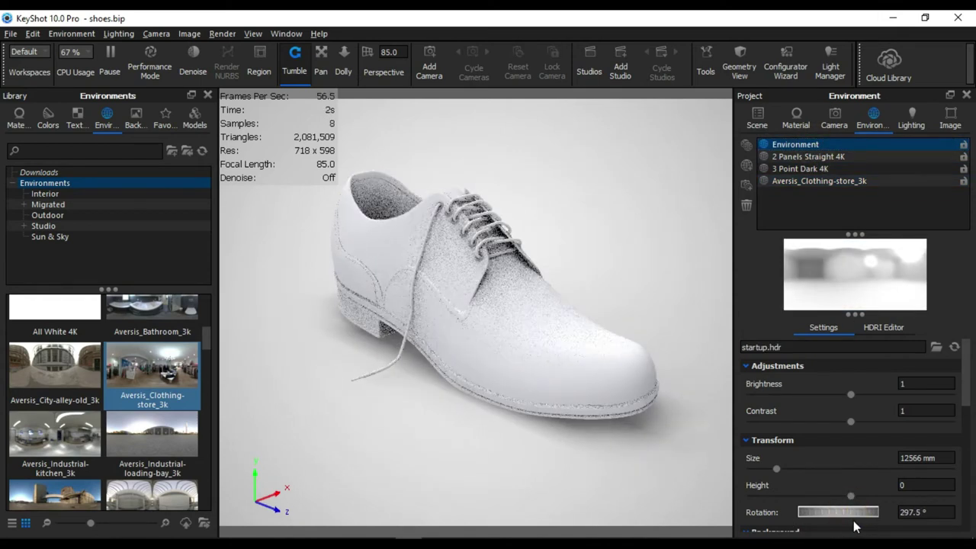
{"action": "left_click", "coordinate": [191, 66]}
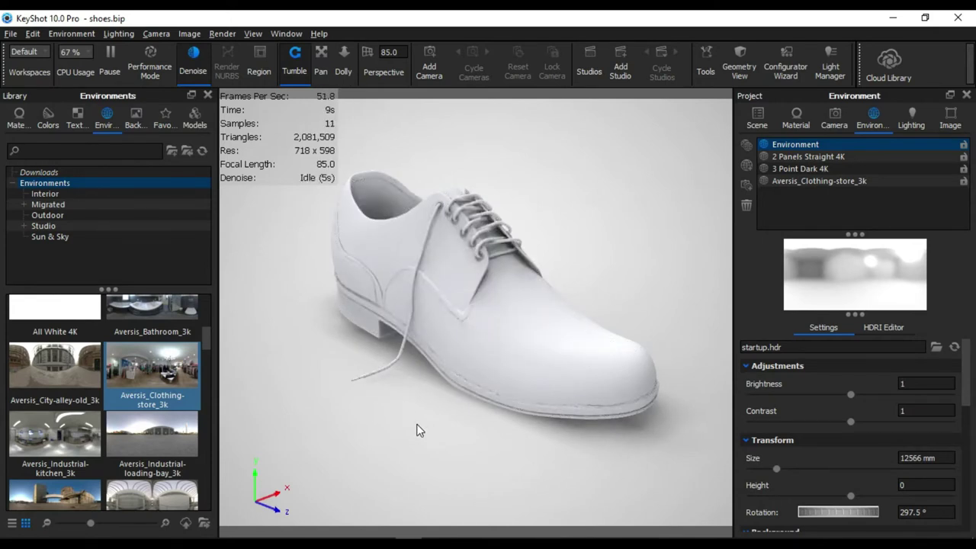
{"action": "key", "text": "d"}
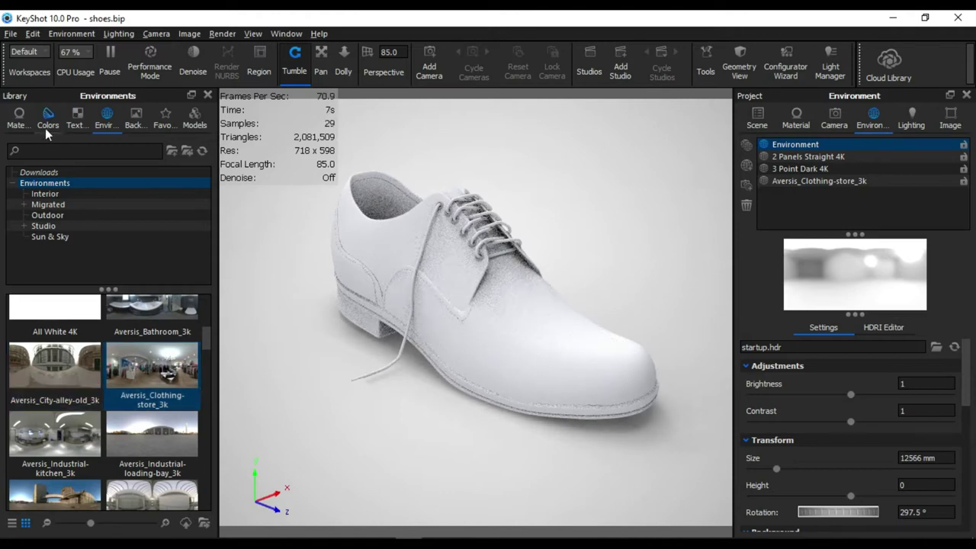
Step: Search the materials library for 'chro' and try a chrome material on the shoe
{"action": "left_click", "coordinate": [17, 125]}
{"action": "type", "text": "chro"}
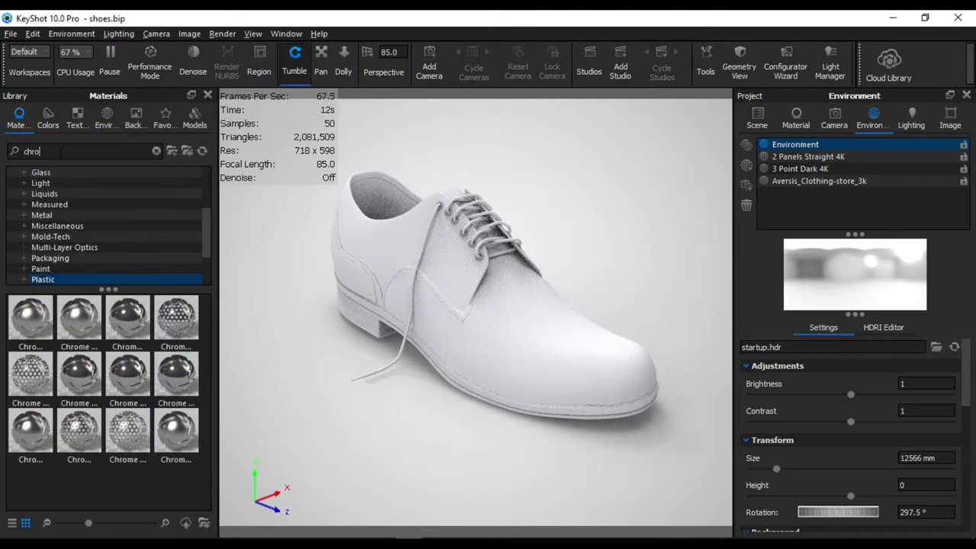
{"action": "left_click_drag", "start_coordinate": [82, 340], "coordinate": [482, 267]}
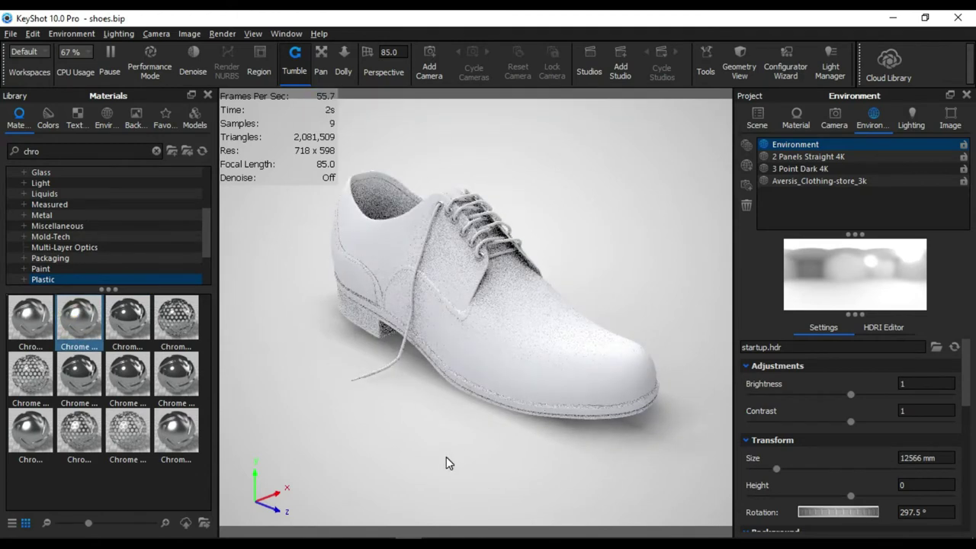
Step: Search 'leat' and apply Leather White 1000mm to the shoe, linking duplicate materials
{"action": "double_click", "coordinate": [35, 151]}
{"action": "type", "text": "leat"}
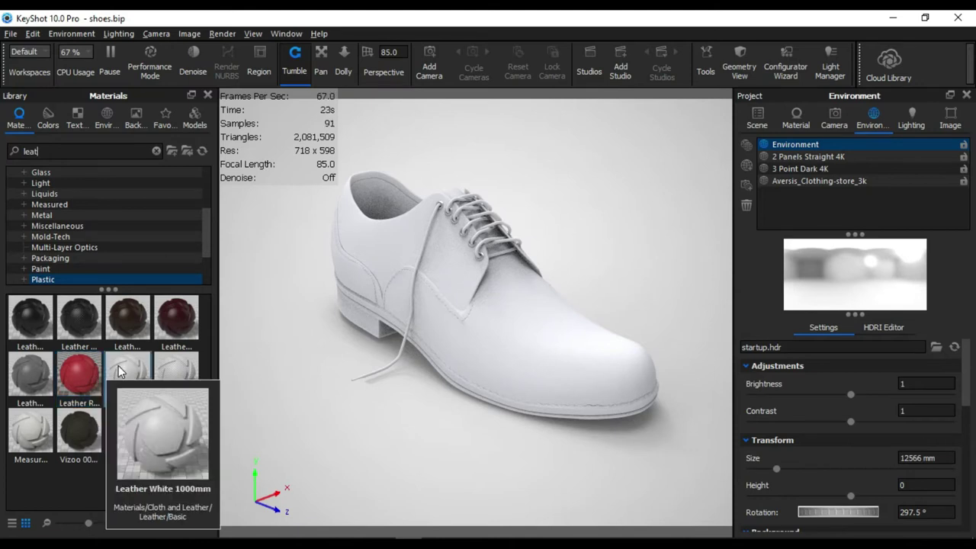
{"action": "left_click_drag", "start_coordinate": [119, 367], "coordinate": [603, 355]}
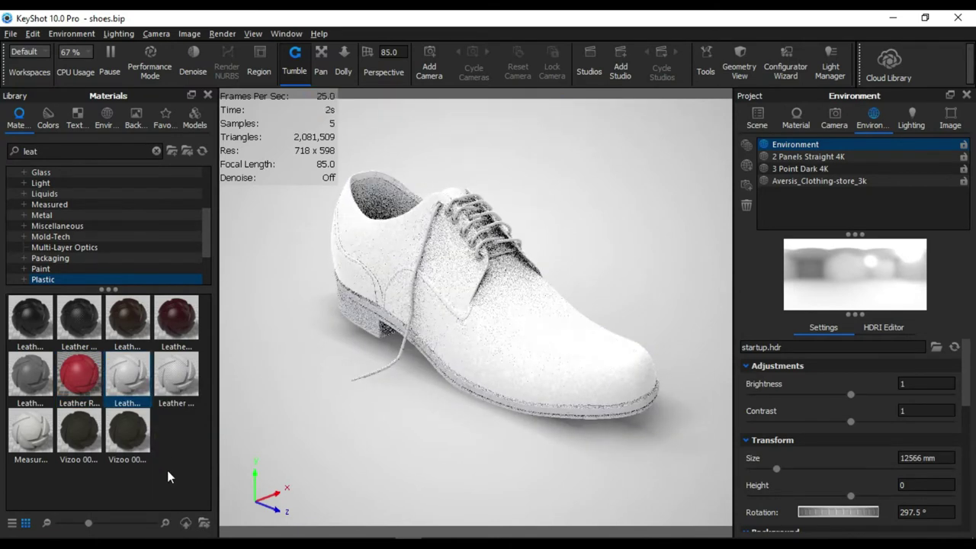
{"action": "left_click_drag", "start_coordinate": [120, 372], "coordinate": [453, 375]}
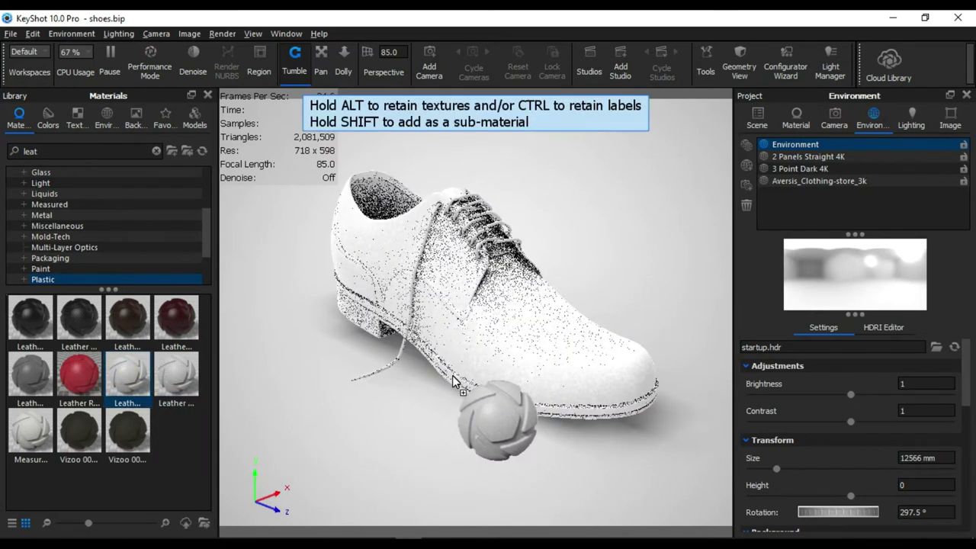
{"action": "left_click", "coordinate": [614, 302]}
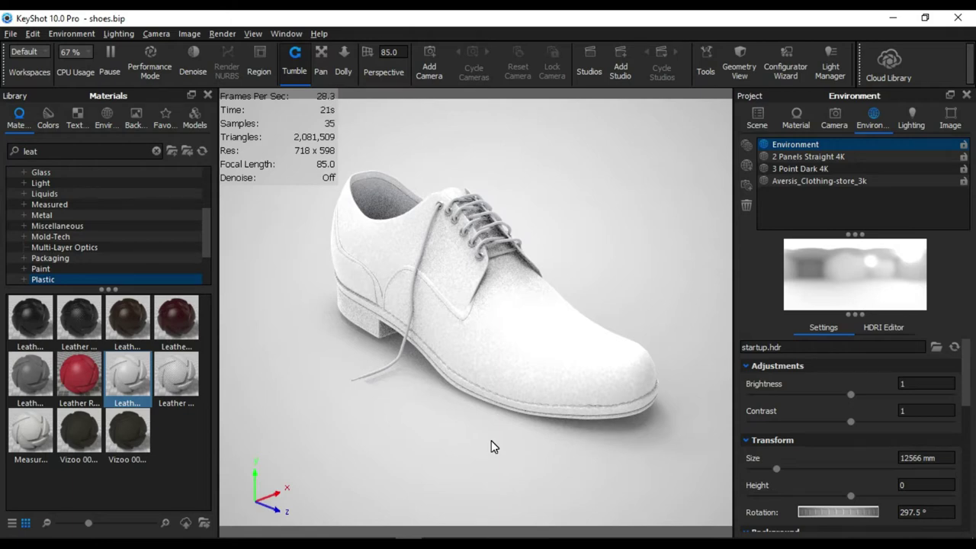
Step: Adjust startup.hdr to 69° rotation, brightness 0.676, contrast 0.64 and height -0.205
{"action": "left_click_drag", "start_coordinate": [491, 440], "coordinate": [503, 436]}
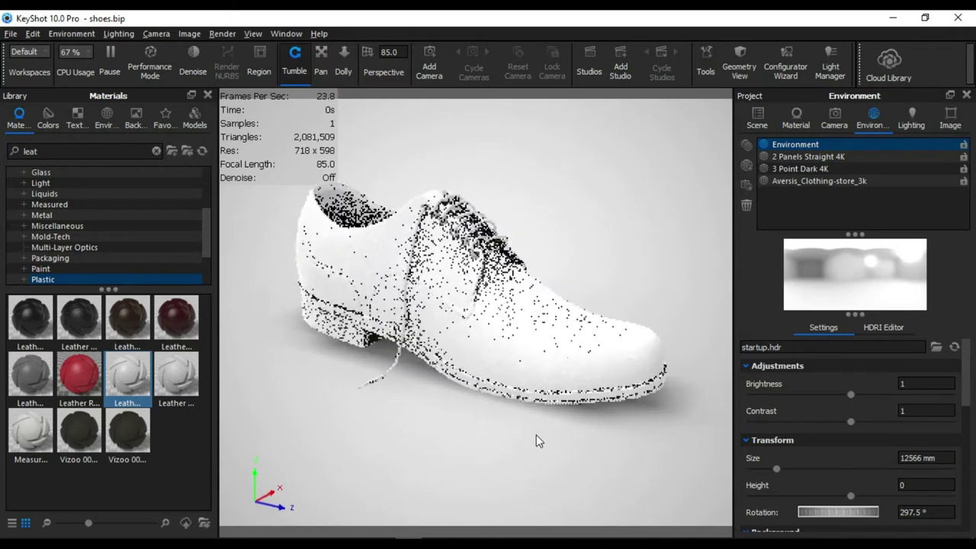
{"action": "mouse_move", "coordinate": [807, 513]}
{"action": "left_mouse_down"}
{"action": "mouse_move", "coordinate": [864, 517]}
{"action": "mouse_move", "coordinate": [823, 516]}
{"action": "mouse_move", "coordinate": [848, 520]}
{"action": "mouse_move", "coordinate": [845, 510]}
{"action": "left_mouse_up"}
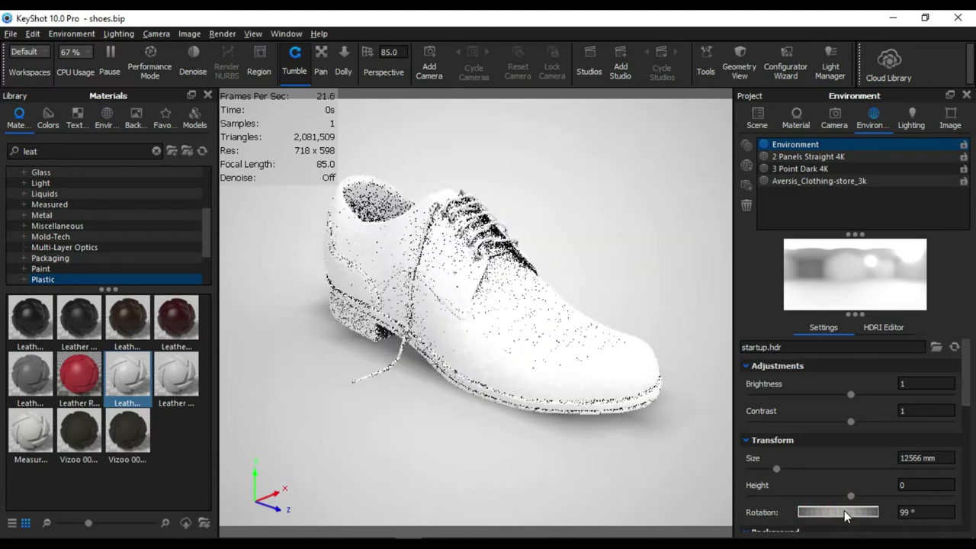
{"action": "left_click_drag", "start_coordinate": [852, 396], "coordinate": [825, 396]}
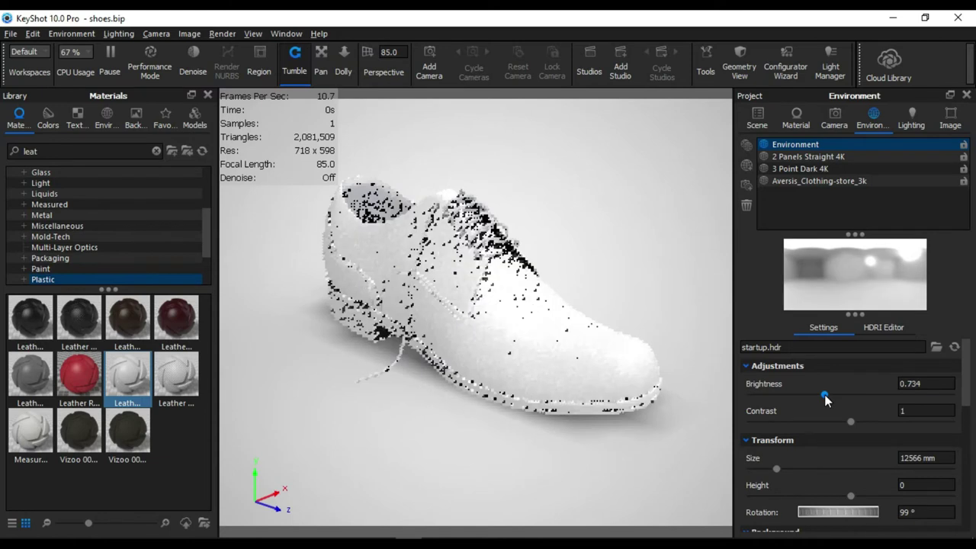
{"action": "mouse_move", "coordinate": [805, 428]}
{"action": "left_mouse_down"}
{"action": "mouse_move", "coordinate": [791, 427]}
{"action": "mouse_move", "coordinate": [953, 427]}
{"action": "mouse_move", "coordinate": [786, 432]}
{"action": "mouse_move", "coordinate": [814, 427]}
{"action": "left_mouse_up"}
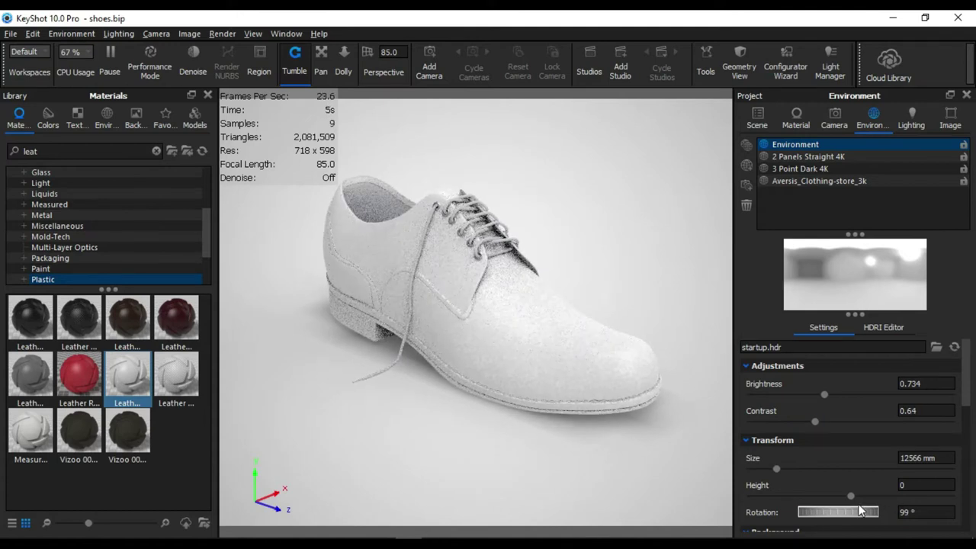
{"action": "left_click_drag", "start_coordinate": [860, 517], "coordinate": [824, 520]}
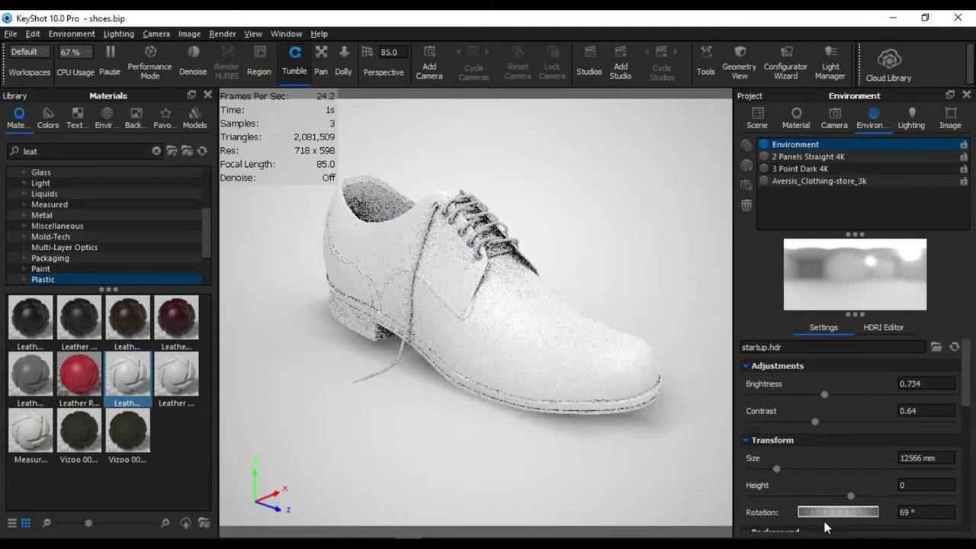
{"action": "left_click_drag", "start_coordinate": [822, 397], "coordinate": [819, 395]}
{"action": "left_click_drag", "start_coordinate": [850, 497], "coordinate": [810, 497]}
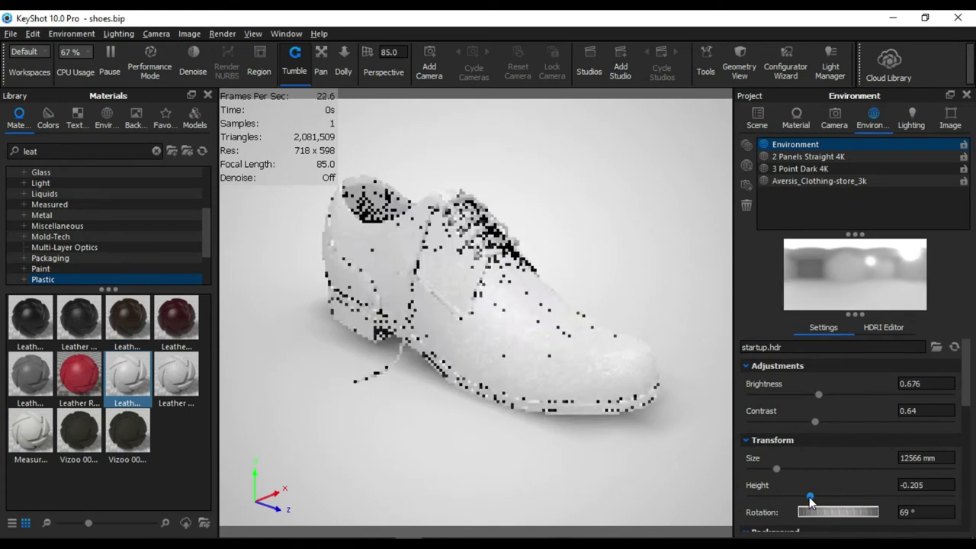
{"action": "scroll", "coordinate": [969, 423], "scroll_direction": "down", "scroll_amount": 2}
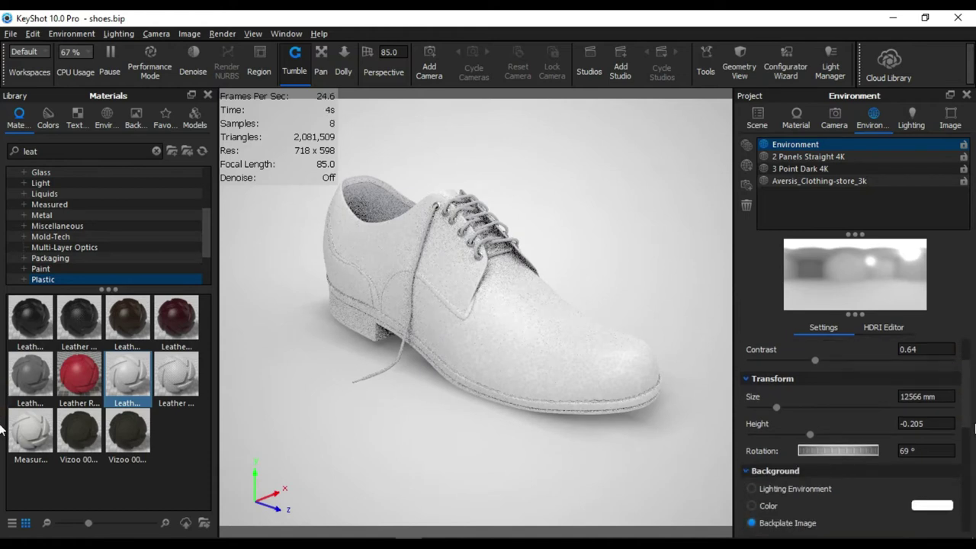
{"action": "scroll", "coordinate": [969, 427], "scroll_direction": "down", "scroll_amount": 5}
{"action": "scroll", "coordinate": [854, 458], "scroll_direction": "down", "scroll_amount": 6}
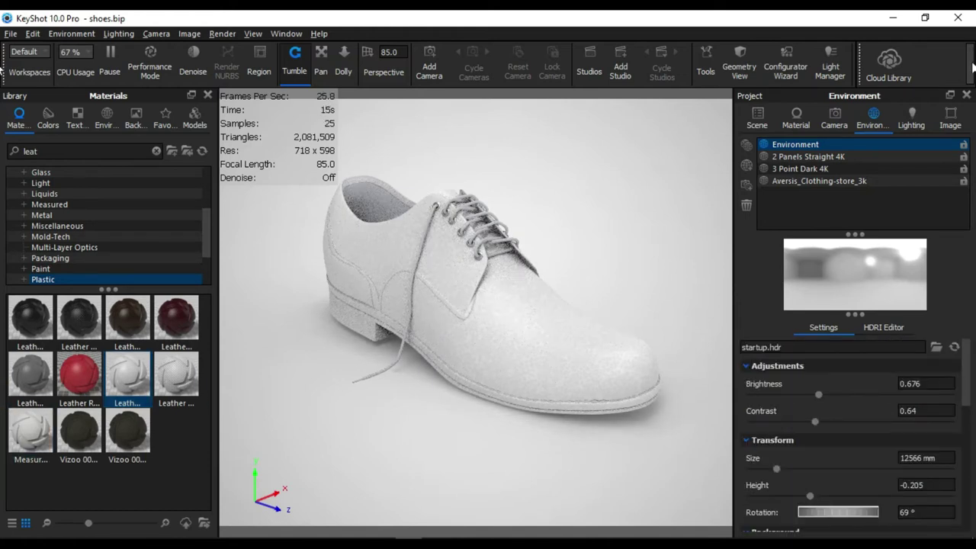
Step: Set the 'shoes' JPEG still-image render width to 4000 px, giving 3331 px height
{"action": "left_click", "coordinate": [971, 63]}
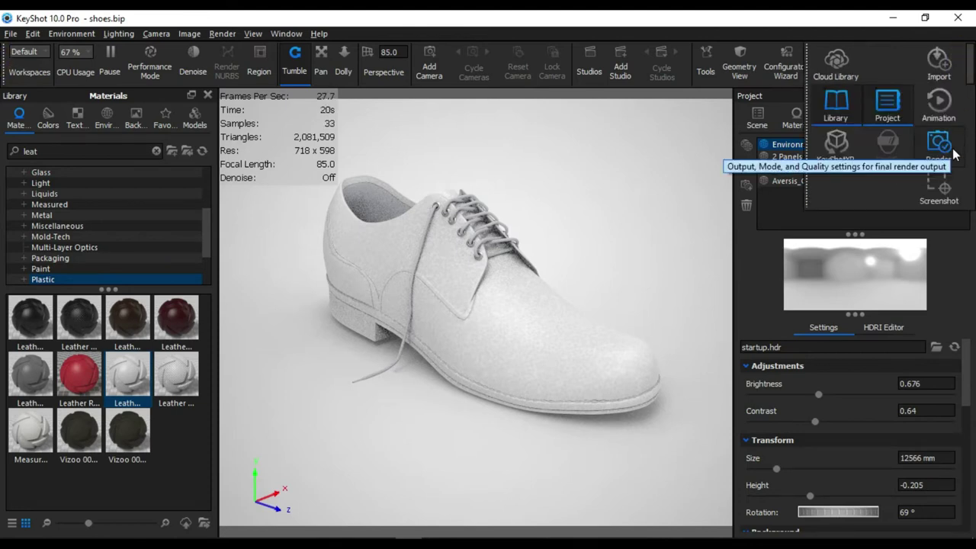
{"action": "left_click", "coordinate": [937, 142]}
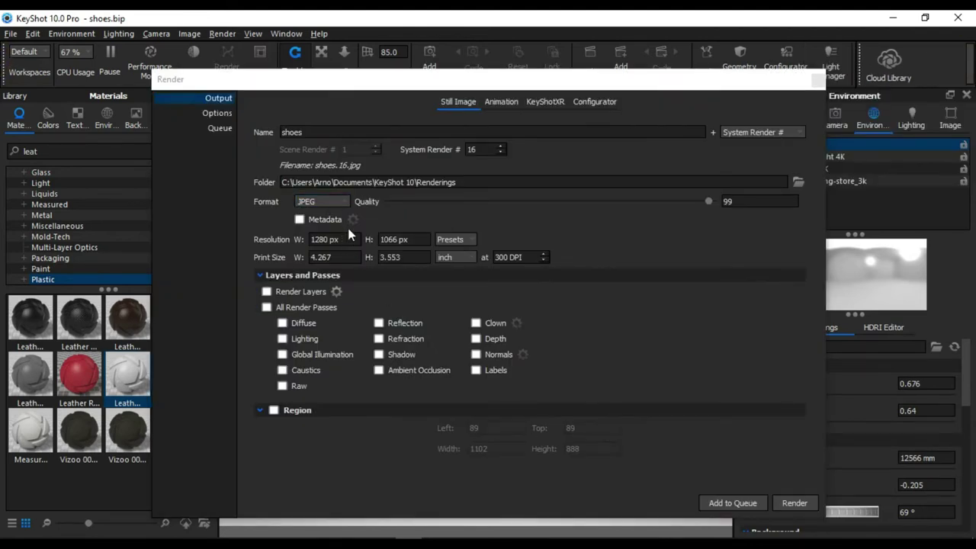
{"action": "type", "text": "000"}
{"action": "key", "text": "Tab"}
Step: Move the Render dialog aside so the shoe stays visible
{"action": "mouse_move", "coordinate": [479, 83]}
{"action": "left_mouse_down"}
{"action": "mouse_move", "coordinate": [952, 82]}
{"action": "mouse_move", "coordinate": [624, 69]}
{"action": "left_mouse_up"}
{"action": "left_click_drag", "start_coordinate": [431, 64], "coordinate": [889, 93]}
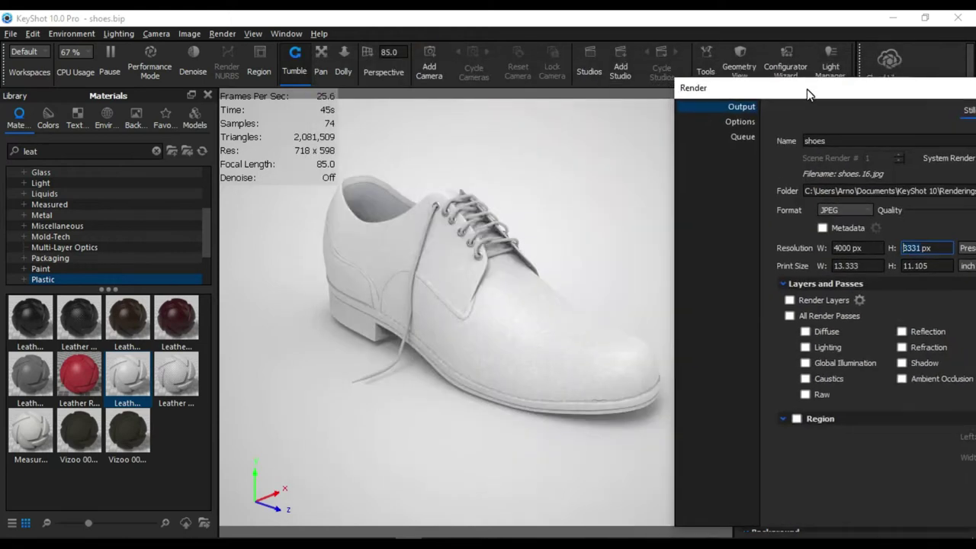
{"action": "left_click_drag", "start_coordinate": [888, 93], "coordinate": [379, 68]}
{"action": "mouse_move", "coordinate": [543, 69]}
{"action": "left_mouse_down"}
{"action": "mouse_move", "coordinate": [501, 81]}
{"action": "mouse_move", "coordinate": [959, 66]}
{"action": "mouse_move", "coordinate": [975, 77]}
{"action": "left_mouse_up"}
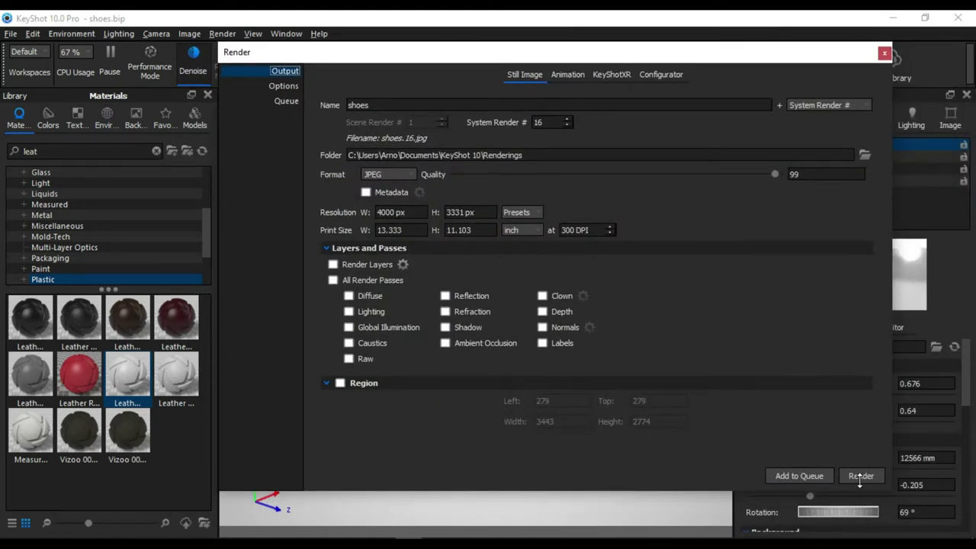
Step: Render the 4000 × 3331 px shoes.16.jpg image and zoom out the render window
{"action": "left_click", "coordinate": [859, 476]}
{"action": "mouse_move", "coordinate": [513, 163]}
{"action": "left_mouse_down"}
{"action": "mouse_move", "coordinate": [516, 66]}
{"action": "mouse_move", "coordinate": [549, 218]}
{"action": "mouse_move", "coordinate": [505, 88]}
{"action": "left_mouse_up"}
{"action": "scroll", "coordinate": [607, 310], "scroll_direction": "down", "scroll_amount": 3}
{"action": "scroll", "coordinate": [609, 313], "scroll_direction": "down", "scroll_amount": 2}
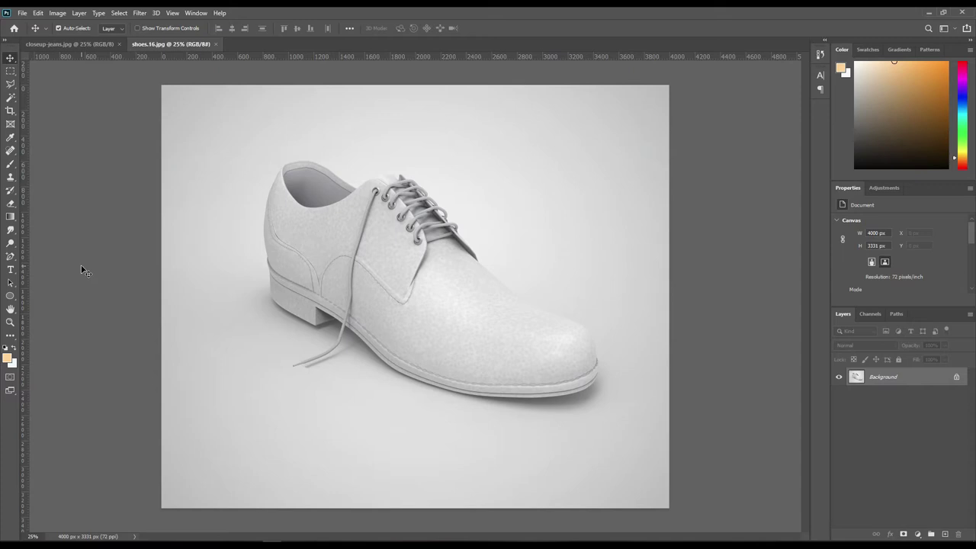
Step: Choose the Pen Tool in Shape mode and zoom in to 200% on the eyelets
{"action": "left_click", "coordinate": [10, 257]}
{"action": "left_click", "coordinate": [44, 257]}
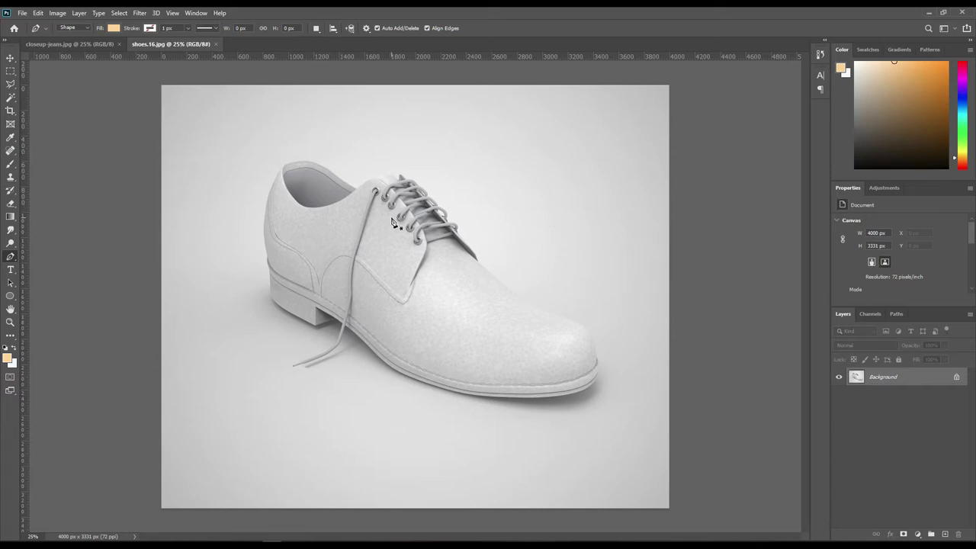
{"action": "key", "text": "ctrl+plus"}
{"action": "key", "text": "ctrl+plus"}
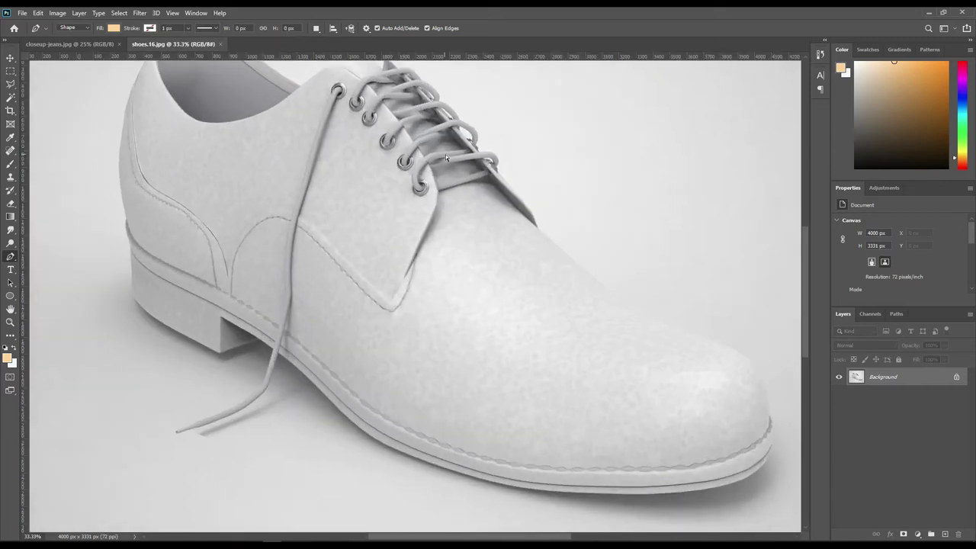
{"action": "key", "text": "ctrl+plus"}
{"action": "key", "text": "ctrl+plus"}
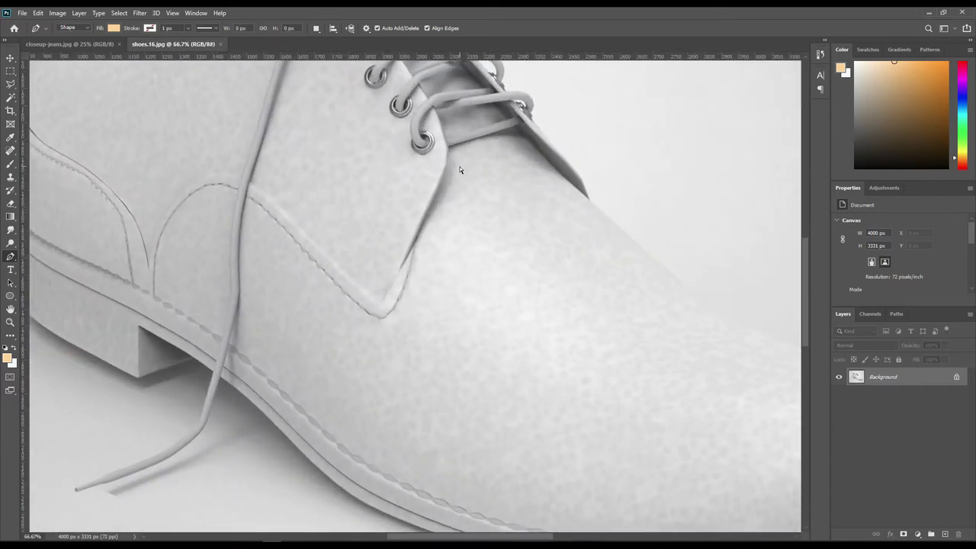
{"action": "left_click_drag", "start_coordinate": [463, 127], "coordinate": [479, 363]}
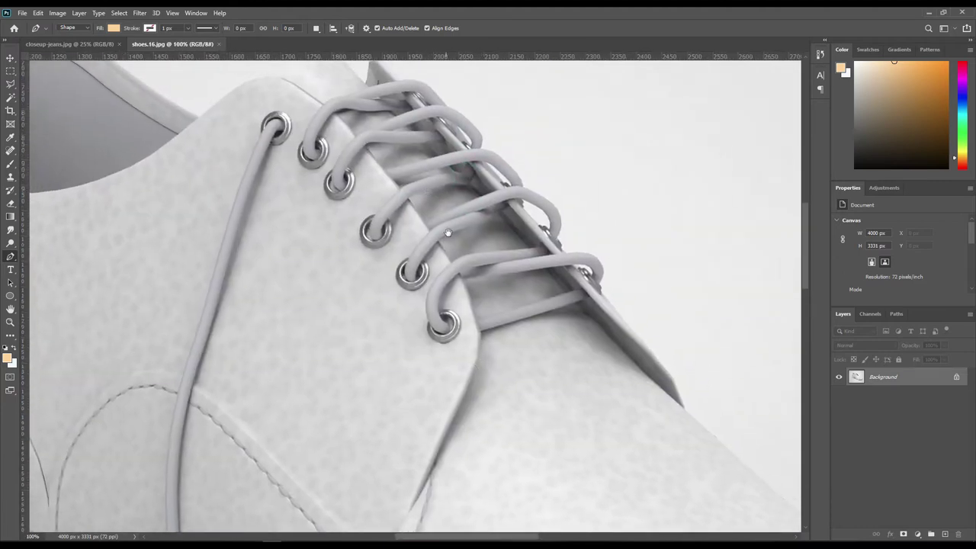
{"action": "left_click_drag", "start_coordinate": [439, 218], "coordinate": [470, 347]}
{"action": "key", "text": "ctrl+plus"}
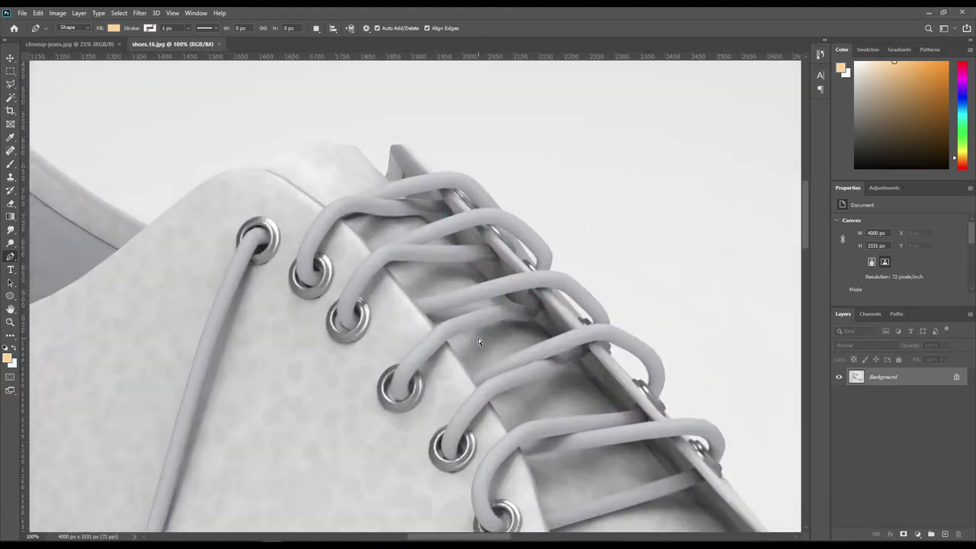
{"action": "left_click_drag", "start_coordinate": [398, 263], "coordinate": [402, 286]}
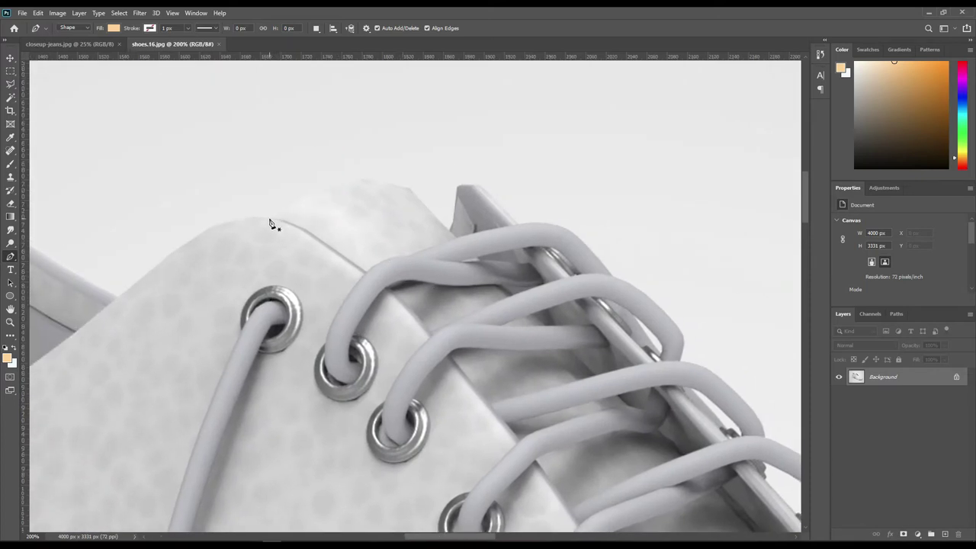
Step: Trace the body outline from heel to toe as Shape 1–10, then fit the image
{"action": "left_click", "coordinate": [270, 219]}
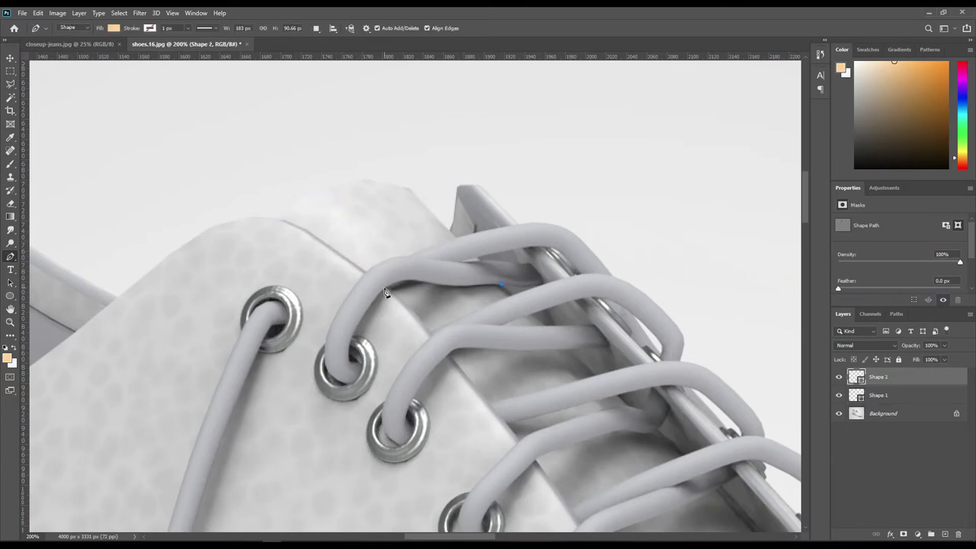
{"action": "right_click", "coordinate": [10, 256]}
{"action": "left_click", "coordinate": [46, 257]}
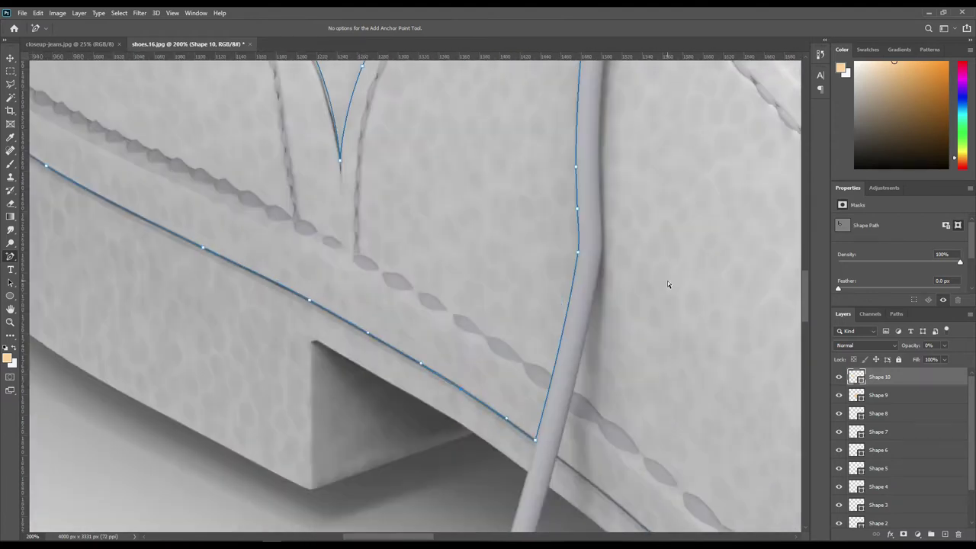
{"action": "key", "text": "ctrl+minus"}
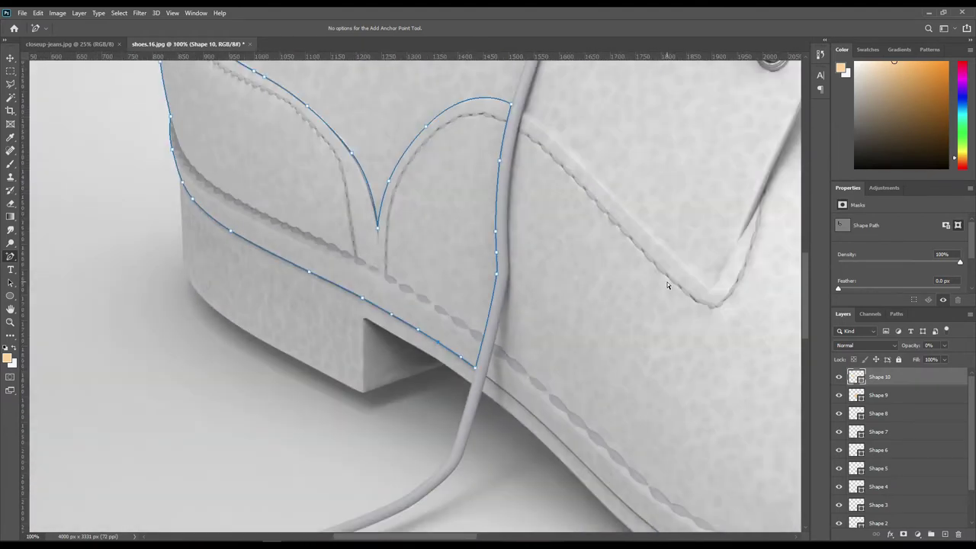
{"action": "key", "text": "ctrl+0"}
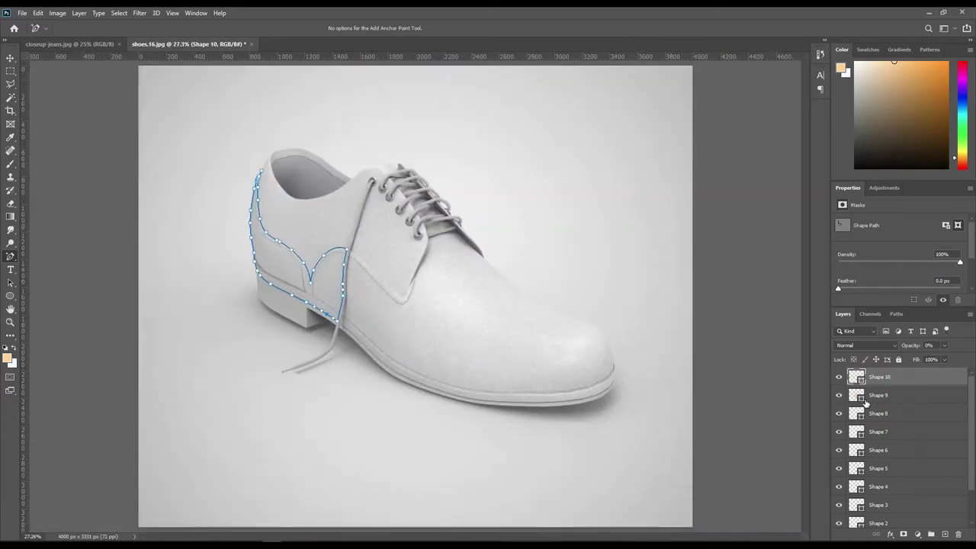
Step: Select Shape 1 through Shape 10 and merge them with Merge Shapes
{"action": "scroll", "coordinate": [914, 446], "scroll_direction": "down", "scroll_amount": 2}
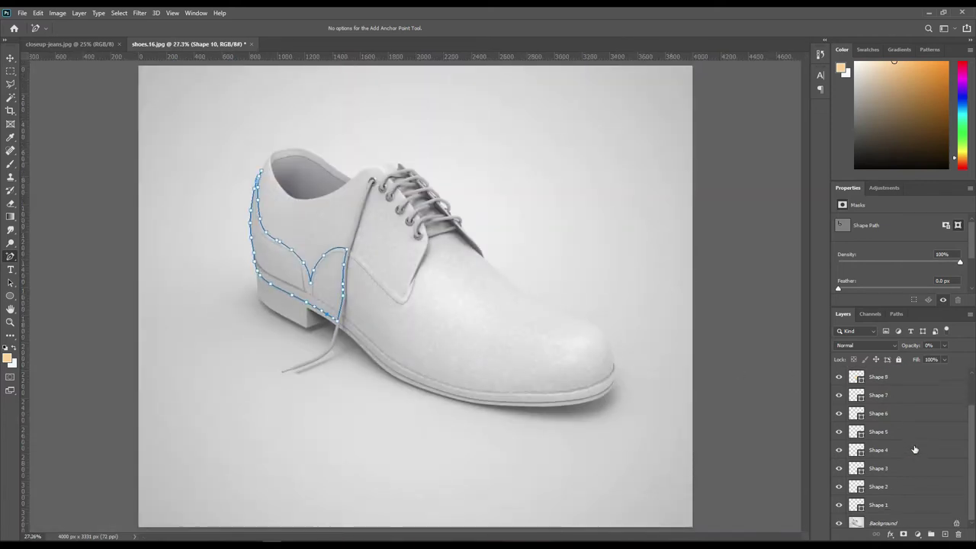
{"action": "left_click", "coordinate": [880, 501], "text": "shift"}
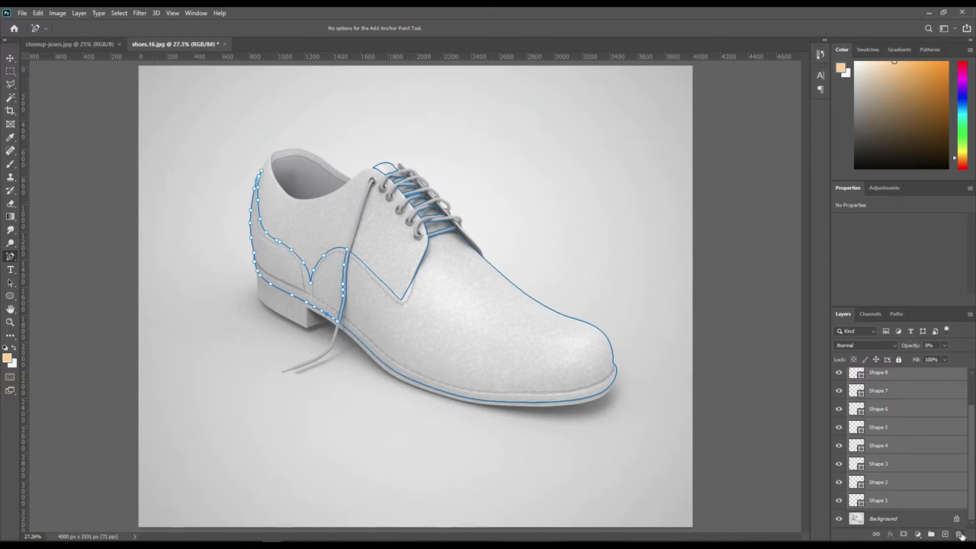
{"action": "right_click", "coordinate": [910, 474]}
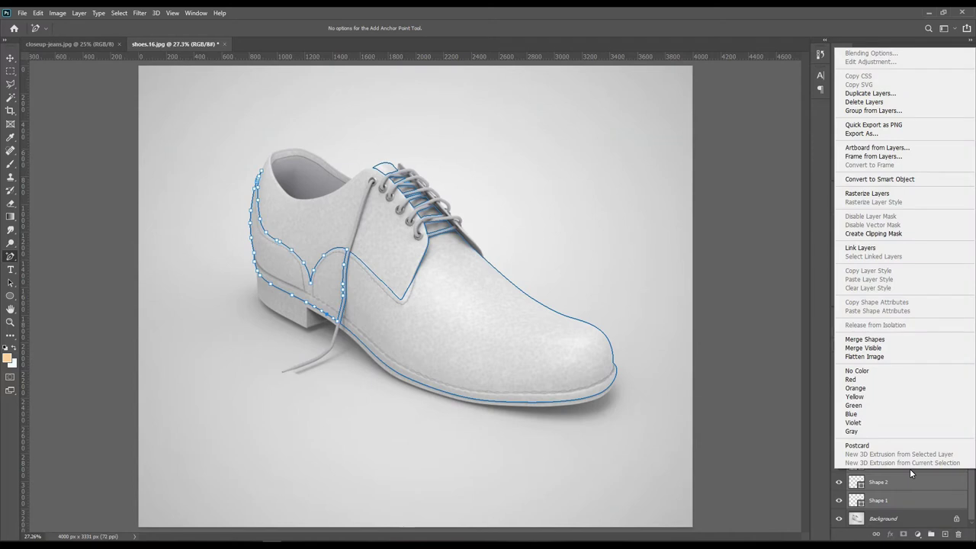
{"action": "left_click", "coordinate": [876, 341]}
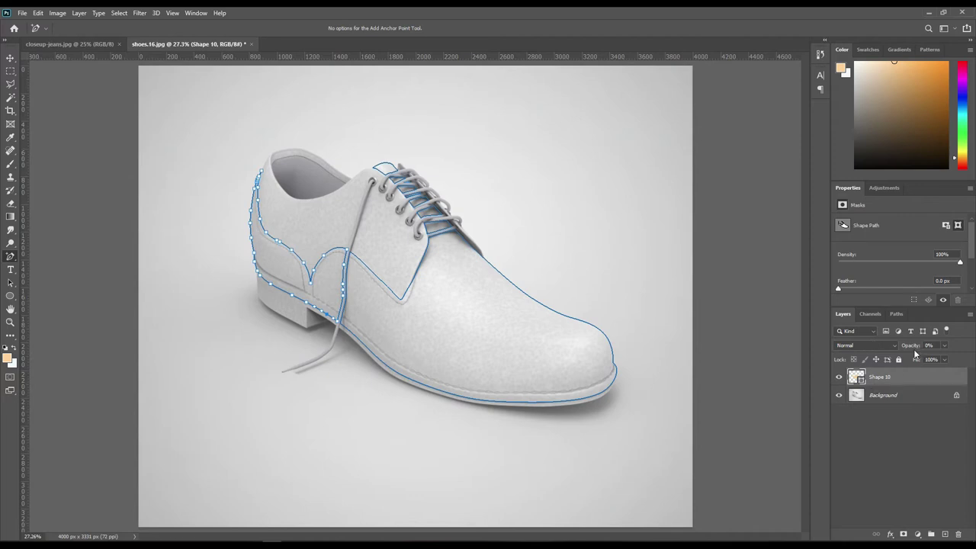
Step: Make the traced body shape fully opaque, select Background, and view the heel
{"action": "left_click_drag", "start_coordinate": [907, 348], "coordinate": [975, 349]}
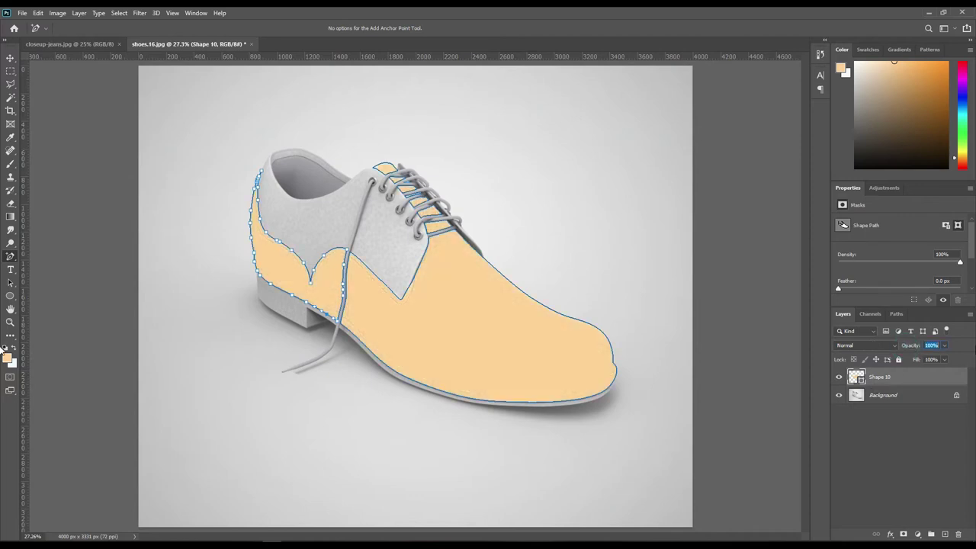
{"action": "left_click", "coordinate": [882, 458]}
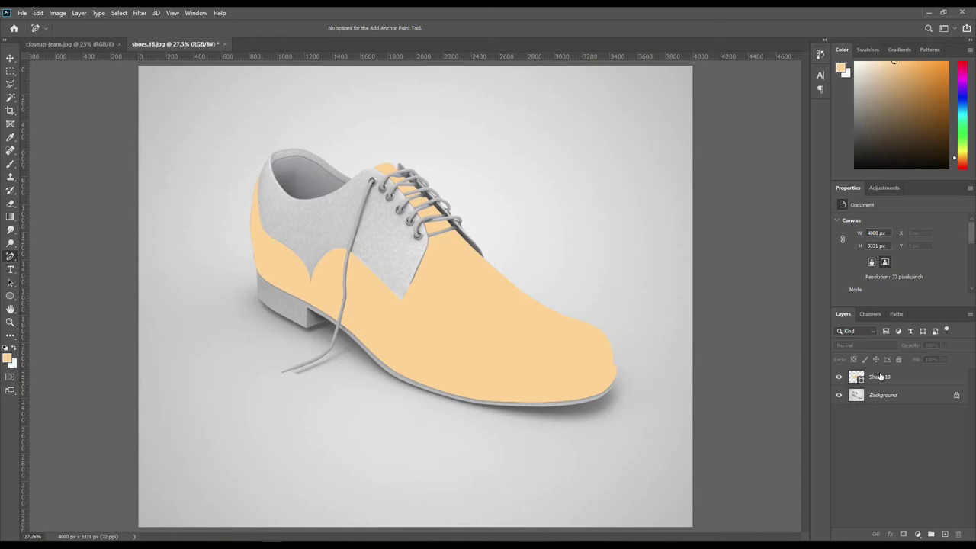
{"action": "left_click", "coordinate": [881, 396]}
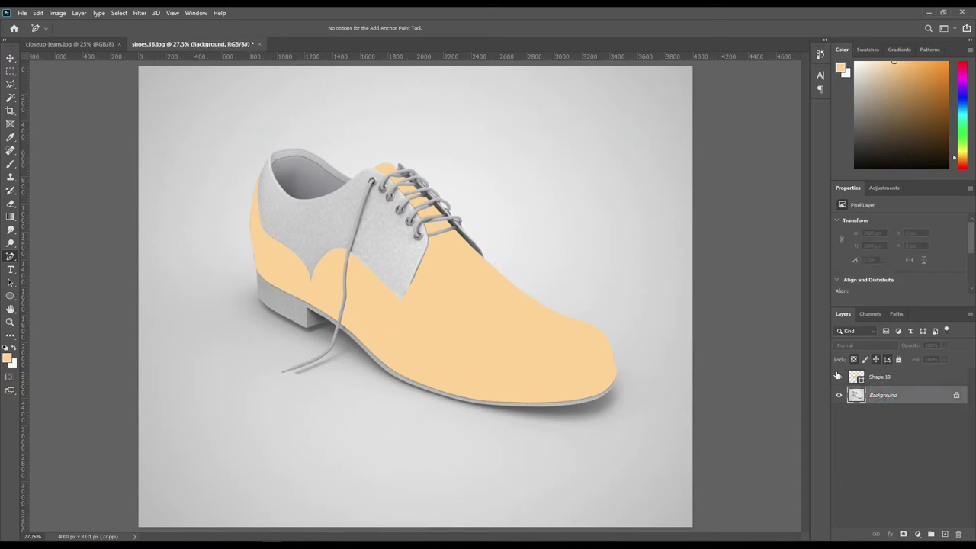
{"action": "scroll", "coordinate": [305, 374], "scroll_direction": "up", "scroll_amount": 1}
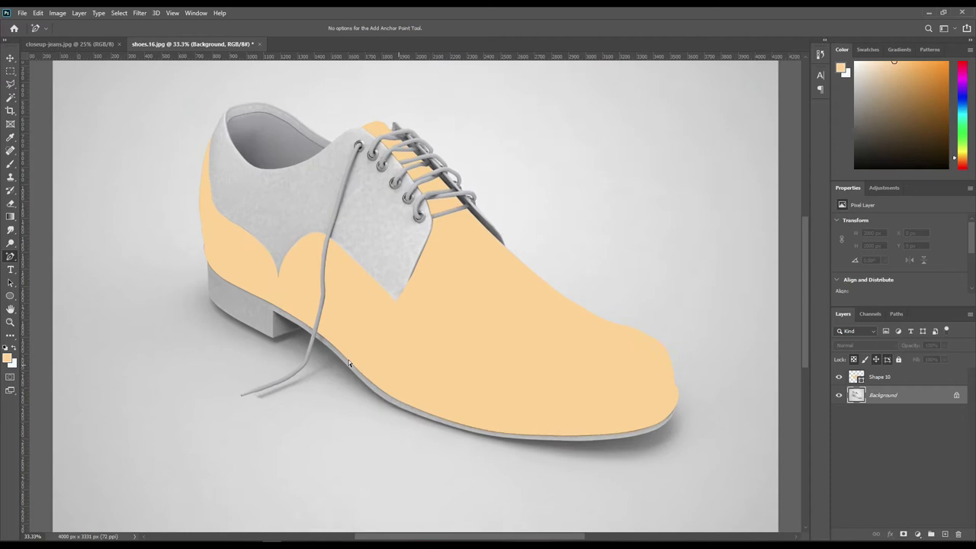
{"action": "scroll", "coordinate": [257, 327], "scroll_direction": "up", "scroll_amount": 1}
{"action": "scroll", "coordinate": [244, 311], "scroll_direction": "up", "scroll_amount": 1}
{"action": "scroll", "coordinate": [229, 317], "scroll_direction": "up", "scroll_amount": 1}
{"action": "left_click_drag", "start_coordinate": [186, 290], "coordinate": [623, 372]}
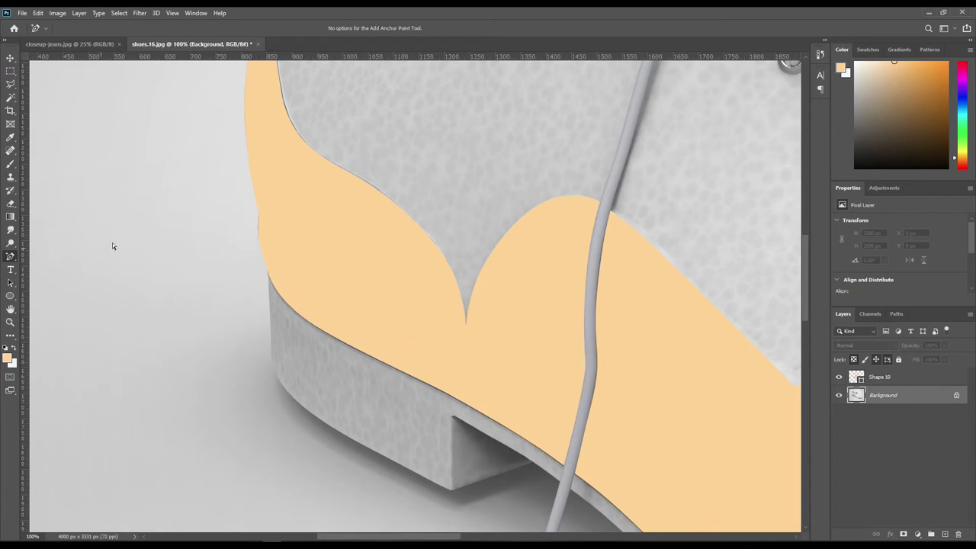
Step: Mask the light-orange Shape 10 upper to its selection, then reselect the Background layer
{"action": "left_click", "coordinate": [11, 257]}
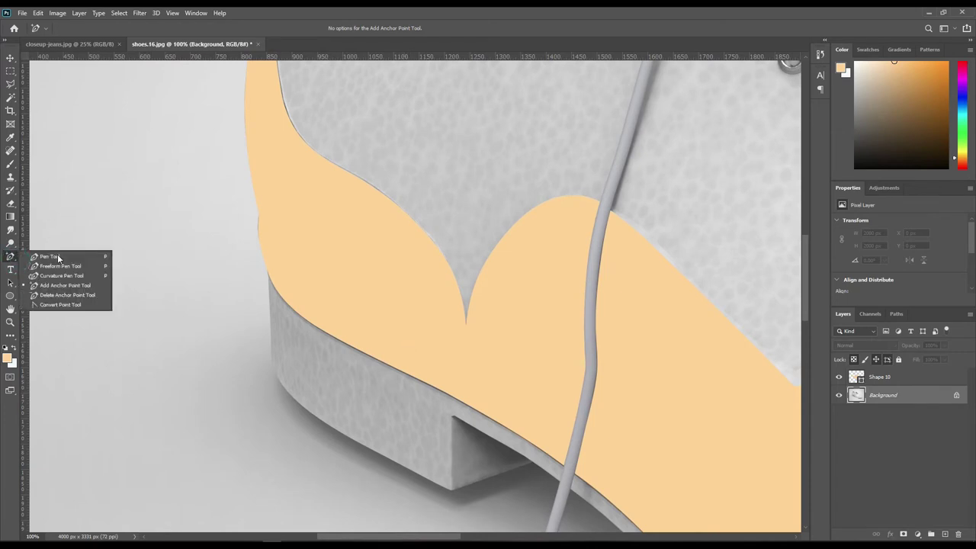
{"action": "left_click", "coordinate": [58, 257]}
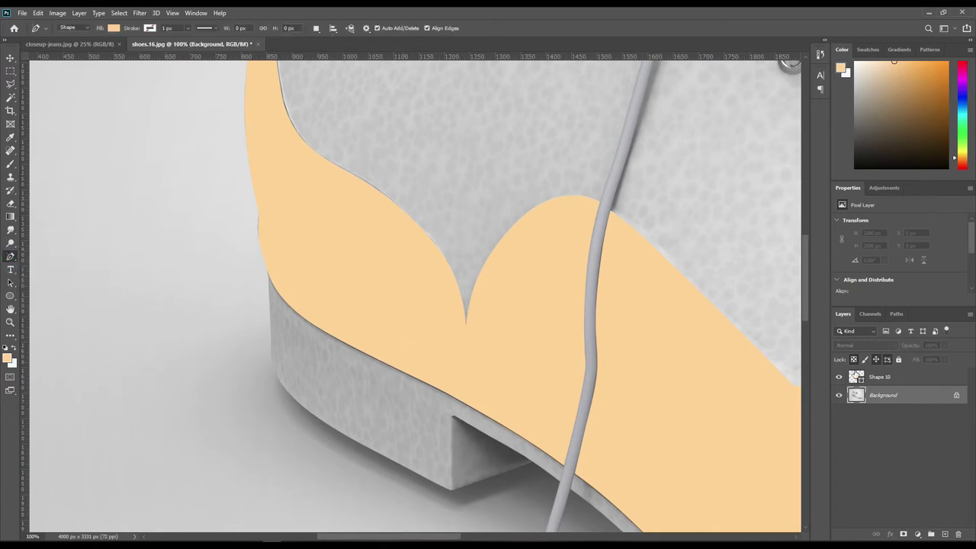
{"action": "left_click", "coordinate": [861, 381], "text": "ctrl"}
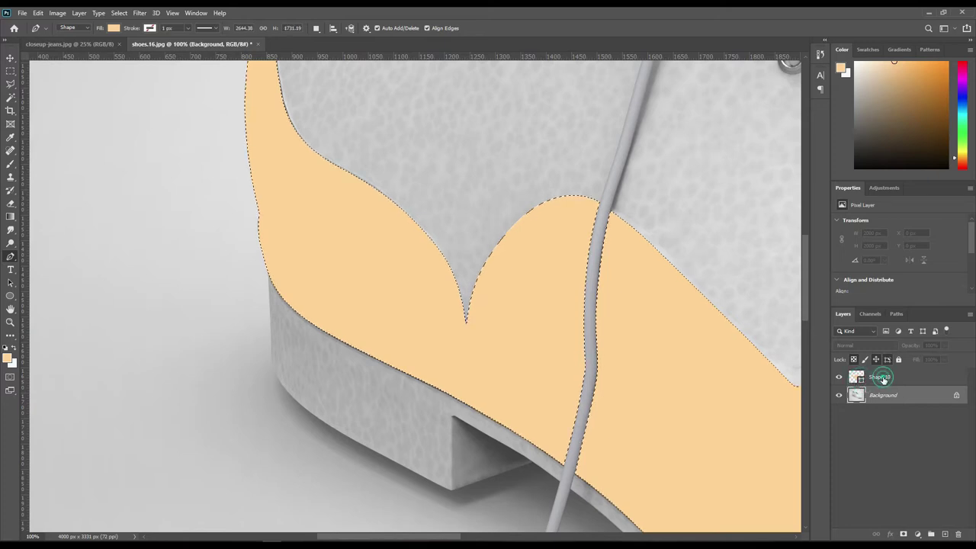
{"action": "left_click", "coordinate": [903, 537]}
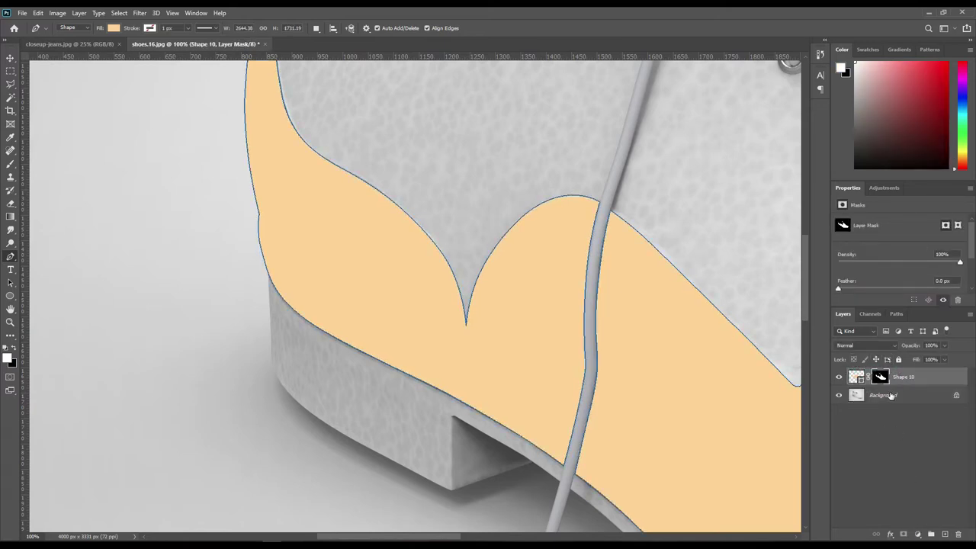
{"action": "left_click", "coordinate": [889, 396]}
Step: Start the Shape 11 path with points along the sole's side edge
{"action": "left_click", "coordinate": [270, 349]}
{"action": "left_click", "coordinate": [311, 413]}
{"action": "left_click", "coordinate": [451, 491]}
{"action": "left_click", "coordinate": [267, 262]}
Step: Pen-trace the remaining sole outline as Shape 12
{"action": "left_click", "coordinate": [271, 349]}
{"action": "scroll", "coordinate": [232, 454], "scroll_direction": "up", "scroll_amount": 2}
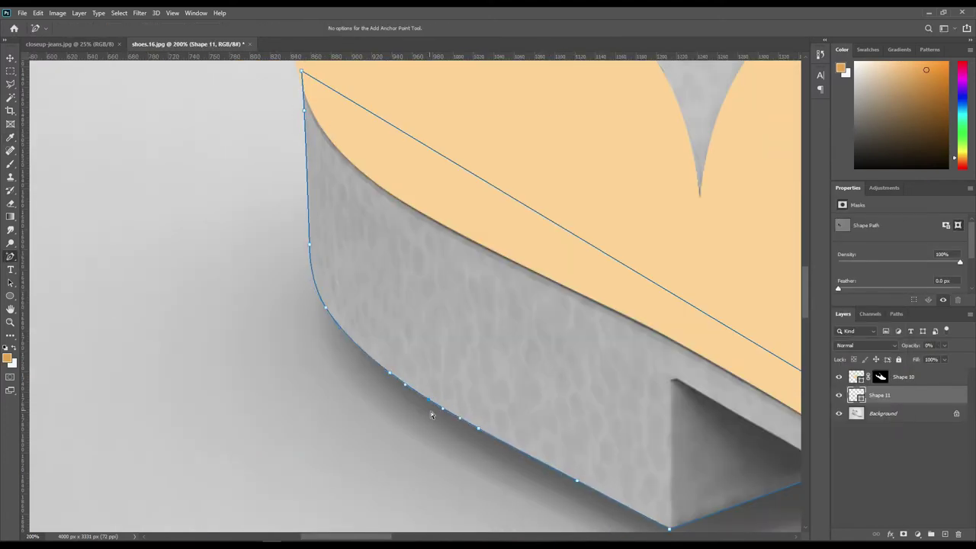
{"action": "key", "text": "p"}
{"action": "left_click", "coordinate": [494, 366]}
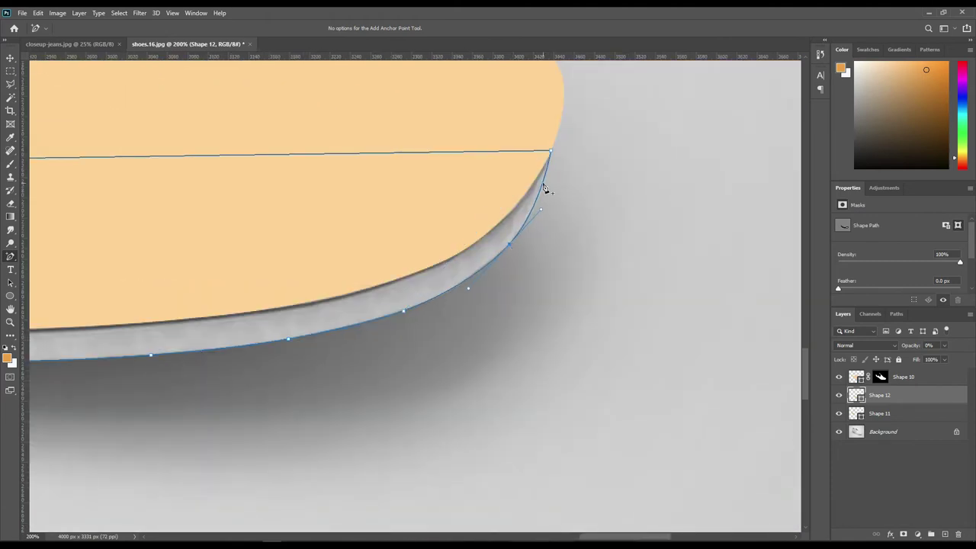
{"action": "key", "text": "ctrl+0"}
Step: Merge Shape 11 and Shape 12 into one sole shape and load it as a selection
{"action": "left_click", "coordinate": [891, 457]}
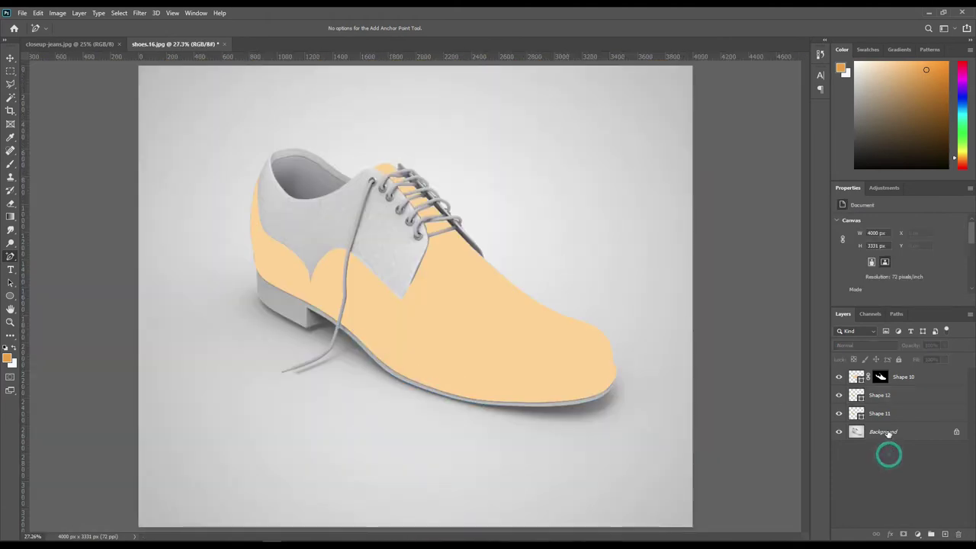
{"action": "left_click", "coordinate": [889, 395]}
{"action": "left_click", "coordinate": [891, 413], "text": "shift"}
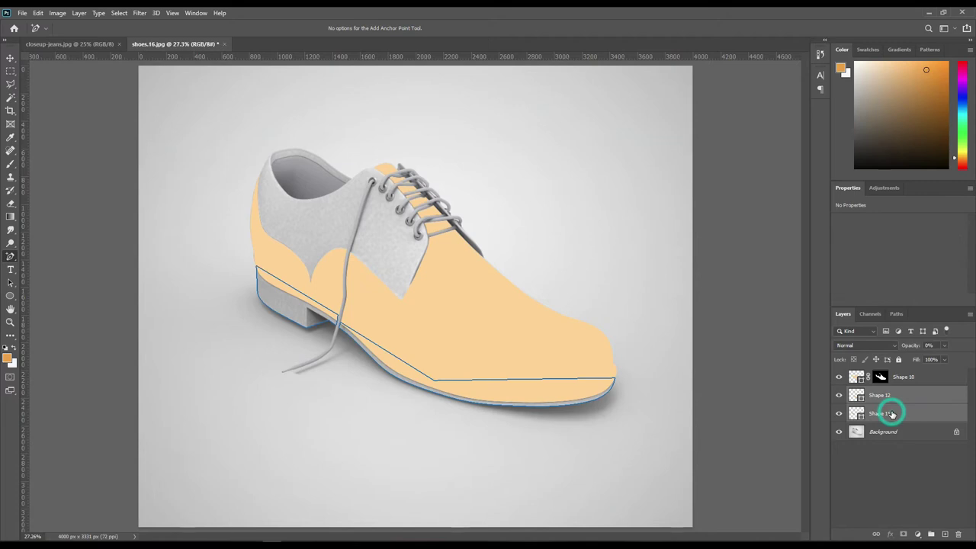
{"action": "right_click", "coordinate": [892, 414]}
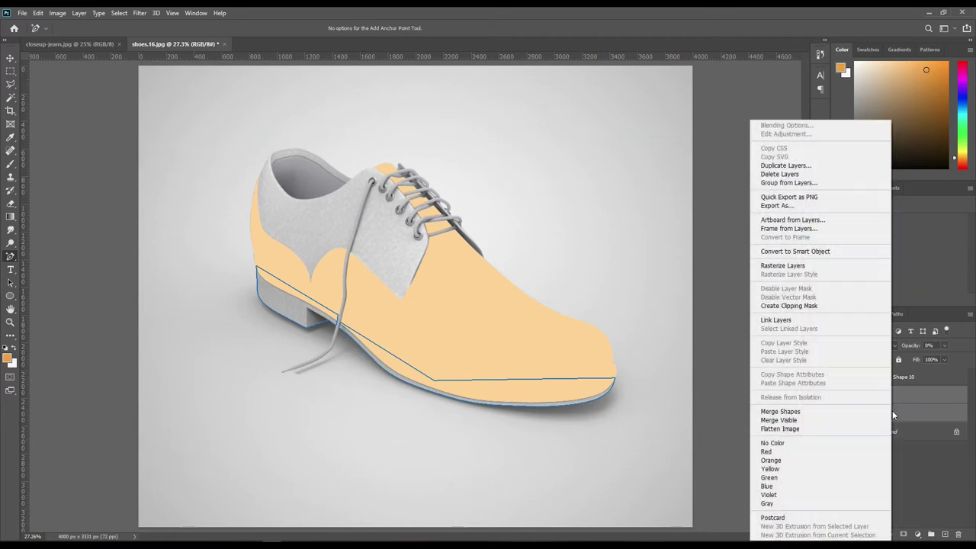
{"action": "left_click", "coordinate": [807, 413]}
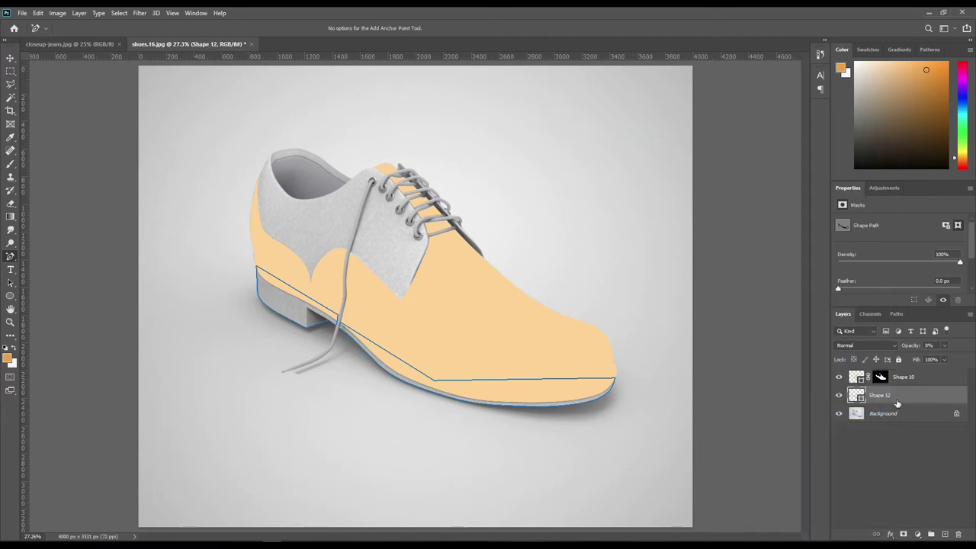
{"action": "left_click", "coordinate": [863, 400], "text": "ctrl"}
Step: Add a layer mask to the merged sole and set Shape 12 to 100% opacity
{"action": "left_click", "coordinate": [903, 536]}
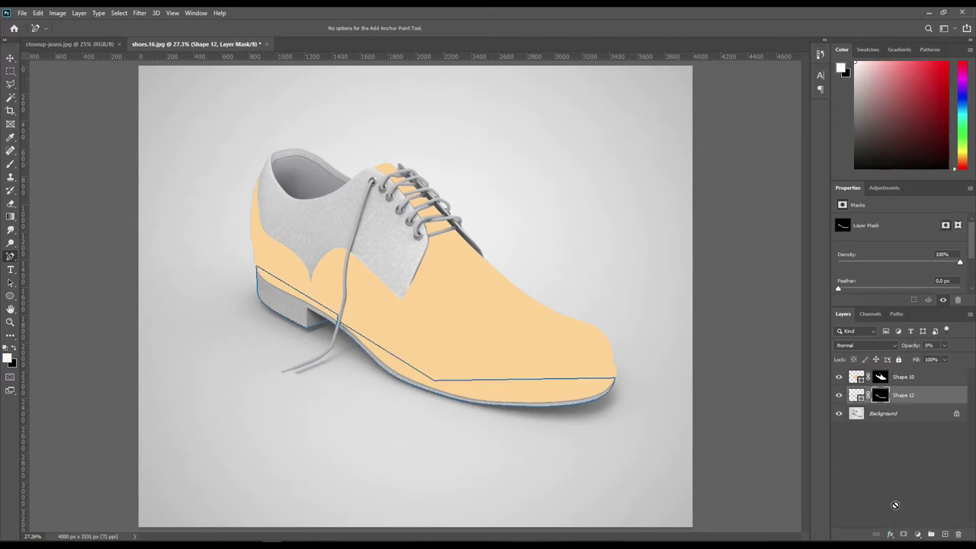
{"action": "left_click", "coordinate": [896, 464]}
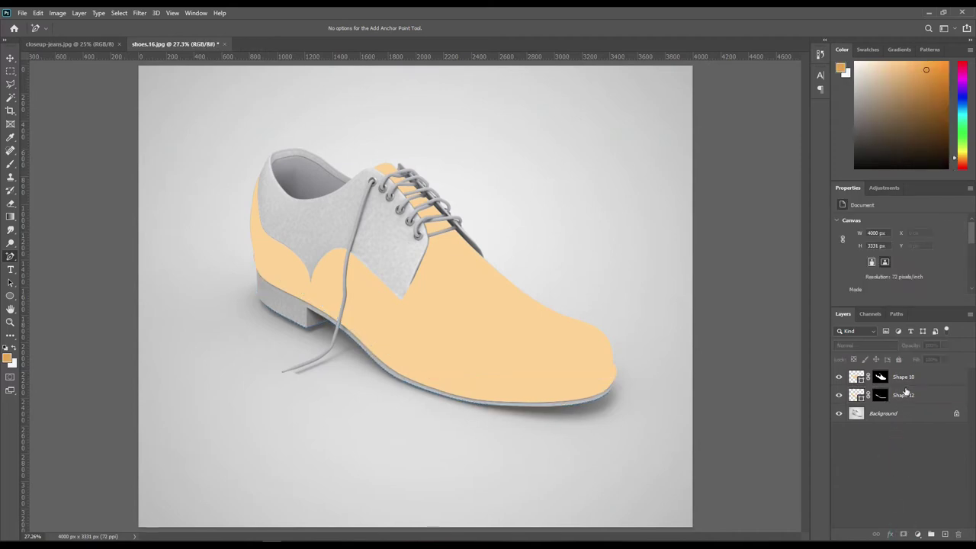
{"action": "left_click", "coordinate": [907, 392]}
{"action": "left_click_drag", "start_coordinate": [910, 349], "coordinate": [972, 351]}
Step: Hide Shape 10 and fill Shape 12's mask black inside the upper's mask selection
{"action": "left_click", "coordinate": [840, 377]}
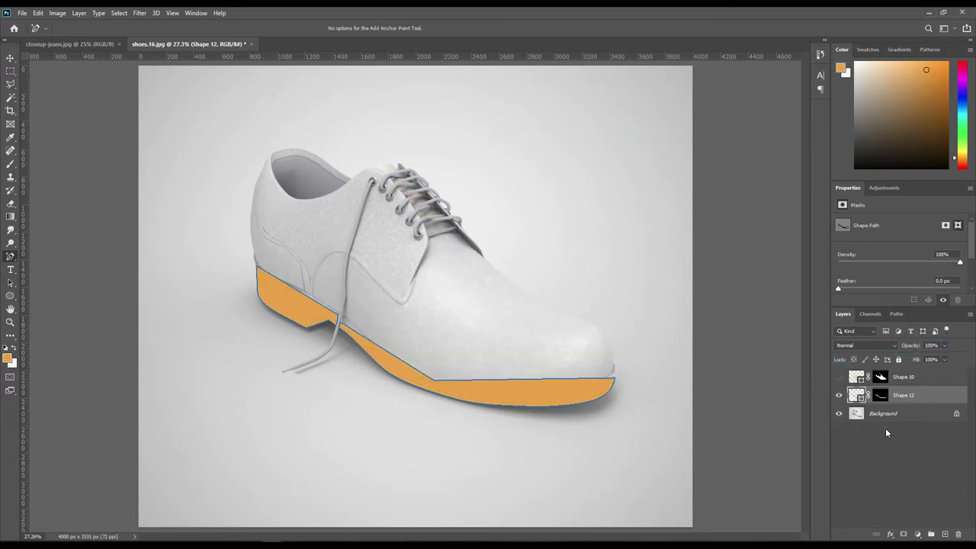
{"action": "left_click", "coordinate": [886, 428]}
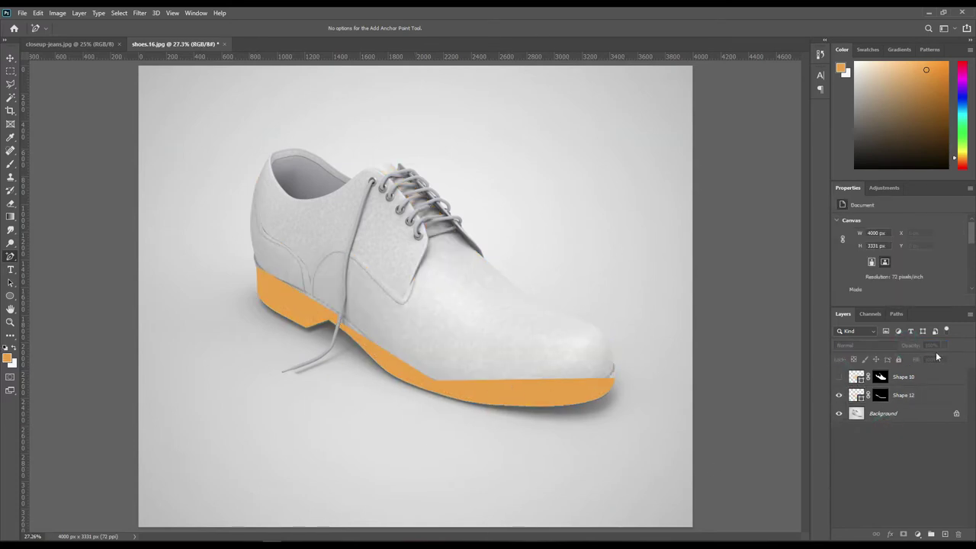
{"action": "left_click", "coordinate": [881, 376], "text": "ctrl"}
{"action": "left_click", "coordinate": [881, 396]}
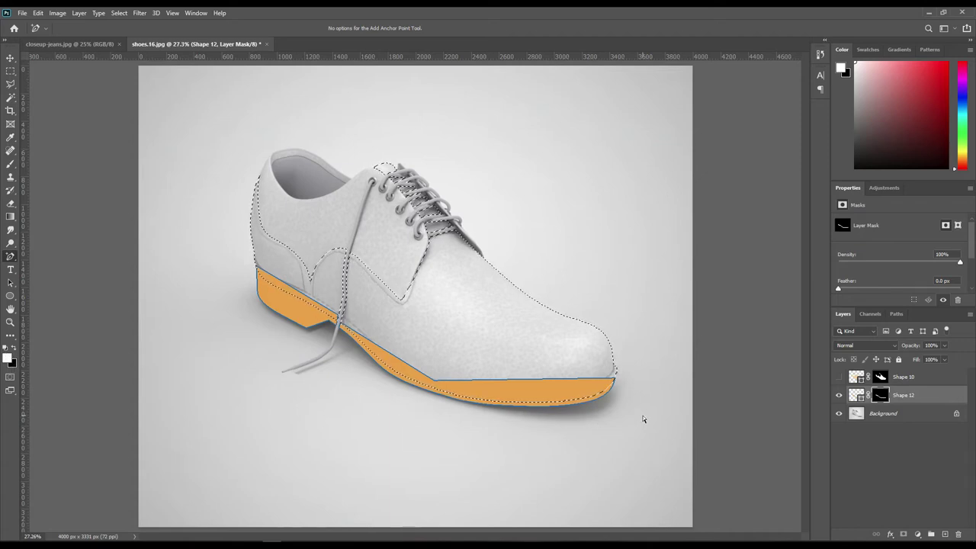
{"action": "key", "text": "ctrl+BackSpace"}
{"action": "key", "text": "ctrl+d"}
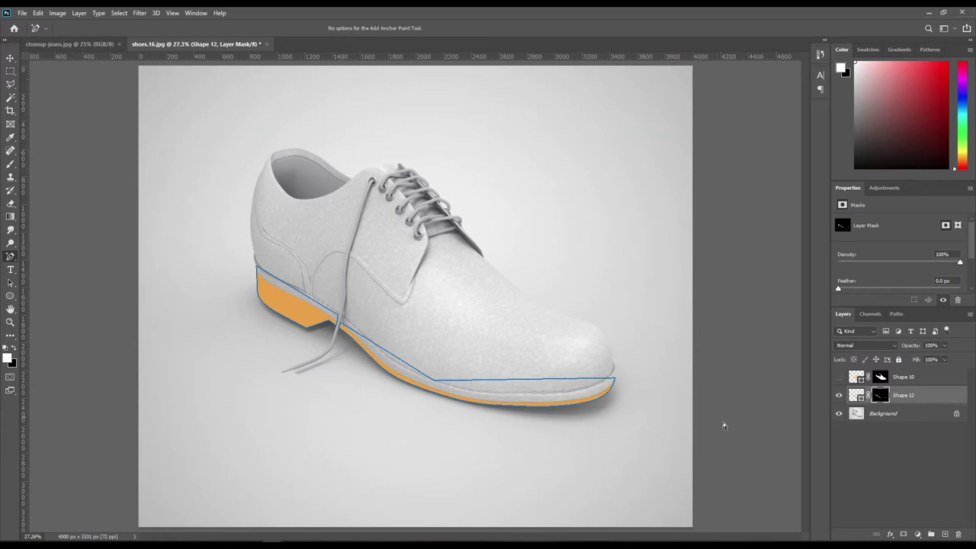
{"action": "left_click", "coordinate": [903, 448]}
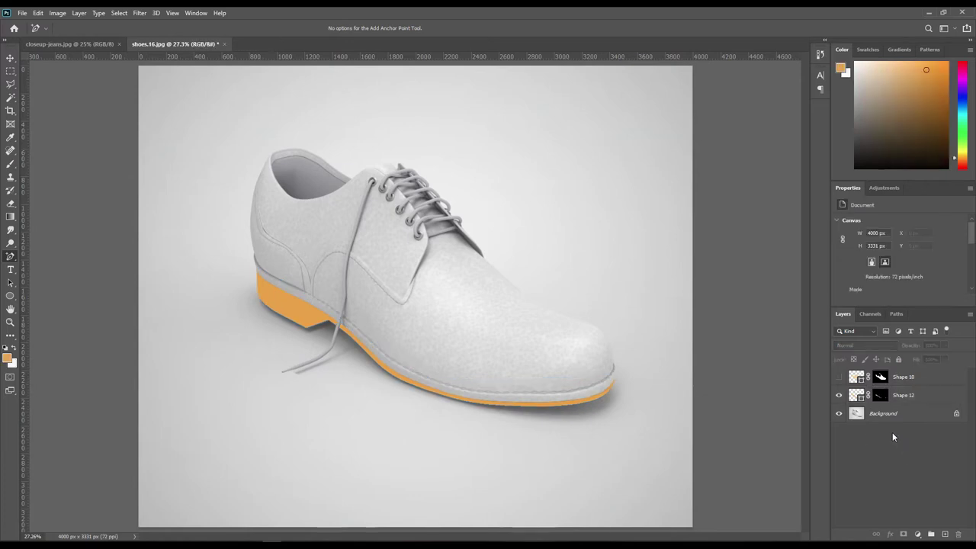
Step: Re-show Shape 10, select Background, zoom to the shoe opening with the shape Pen tool
{"action": "left_click", "coordinate": [839, 378]}
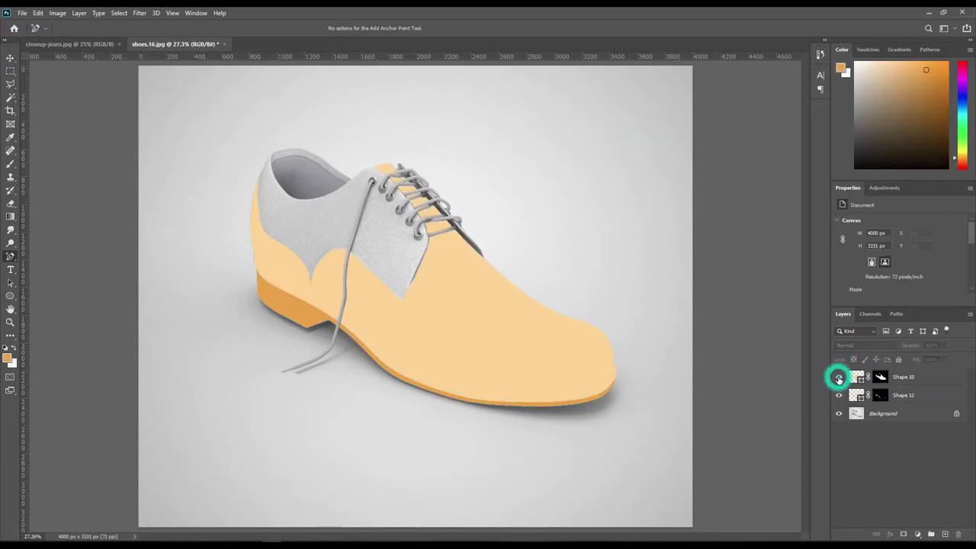
{"action": "left_click", "coordinate": [885, 415]}
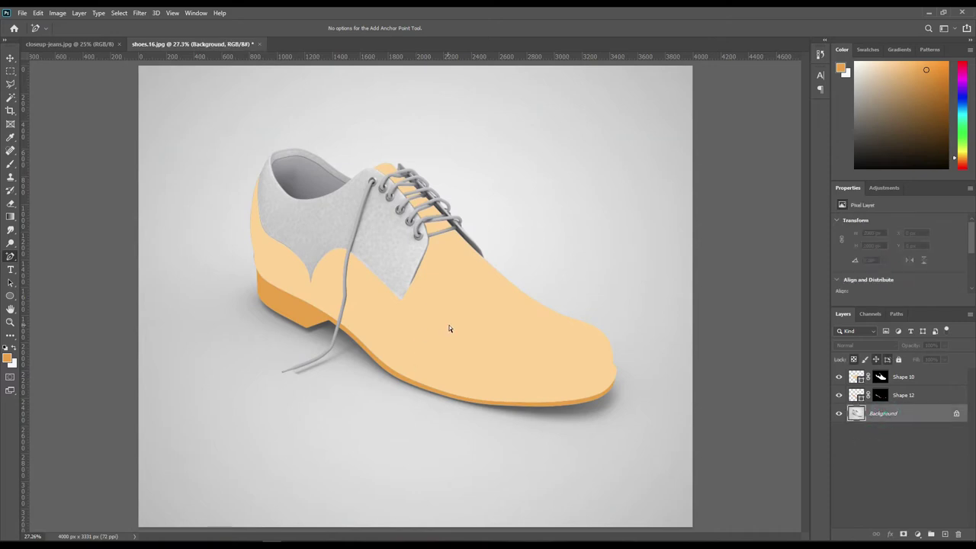
{"action": "scroll", "coordinate": [411, 252], "scroll_direction": "up", "scroll_amount": 3}
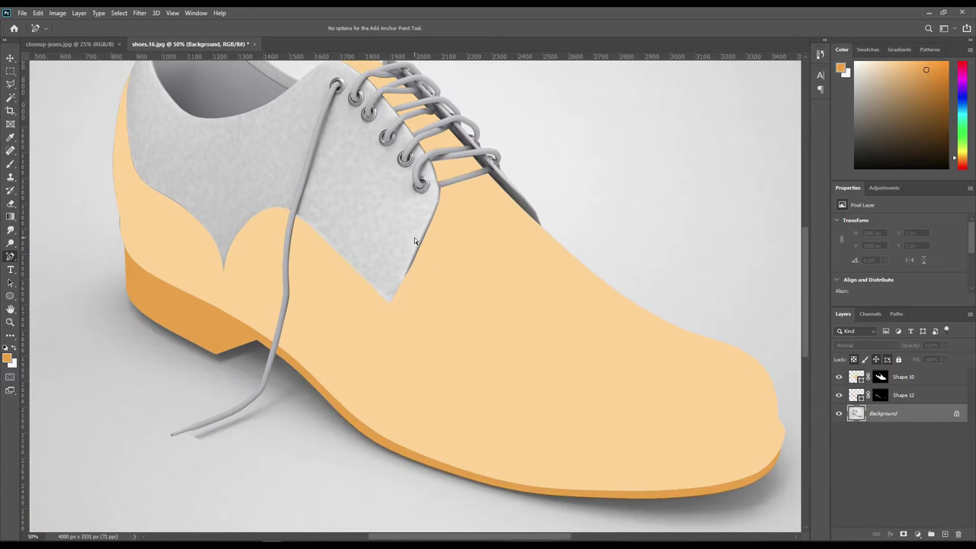
{"action": "scroll", "coordinate": [414, 241], "scroll_direction": "up", "scroll_amount": 1}
{"action": "left_click_drag", "start_coordinate": [343, 147], "coordinate": [420, 437]}
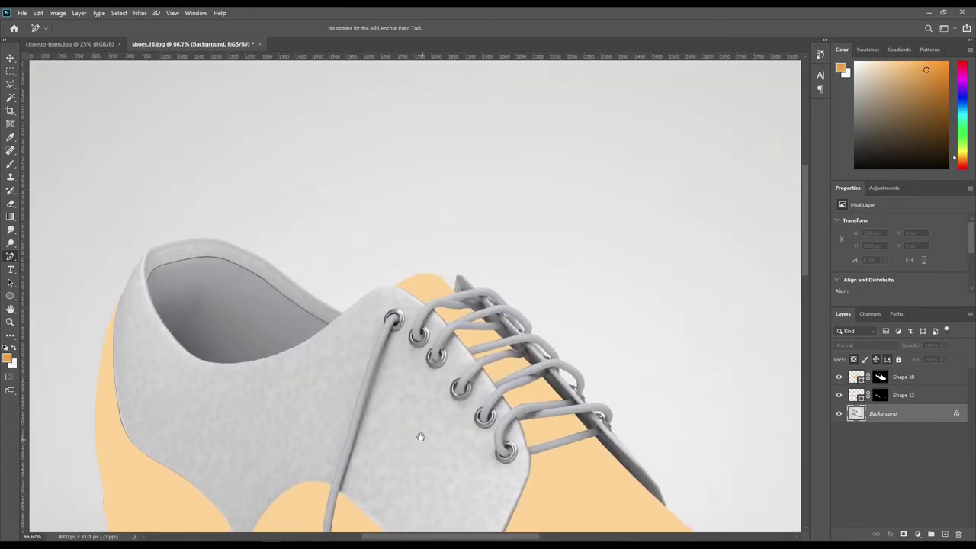
{"action": "scroll", "coordinate": [256, 221], "scroll_direction": "up", "scroll_amount": 2}
{"action": "left_click_drag", "start_coordinate": [225, 267], "coordinate": [427, 251]}
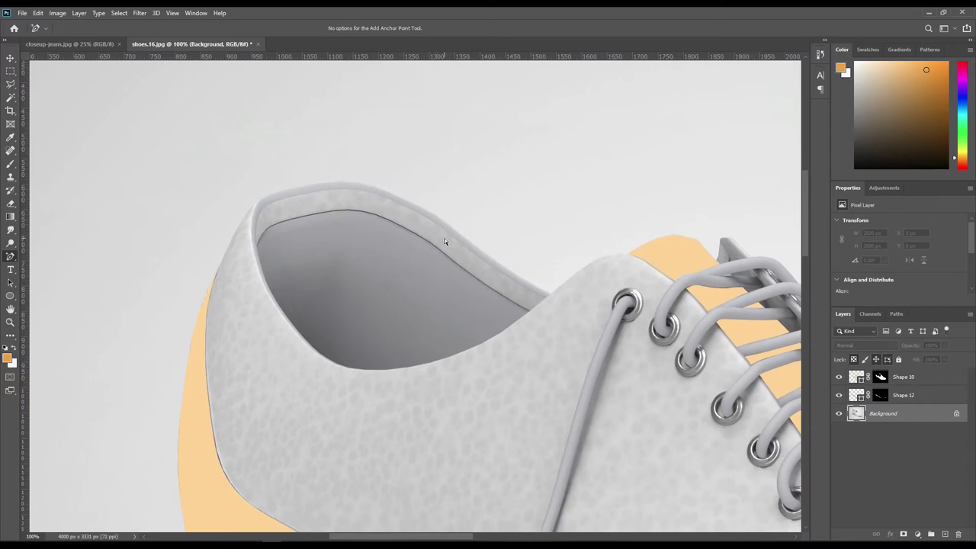
{"action": "left_click", "coordinate": [12, 258]}
{"action": "left_click", "coordinate": [46, 258]}
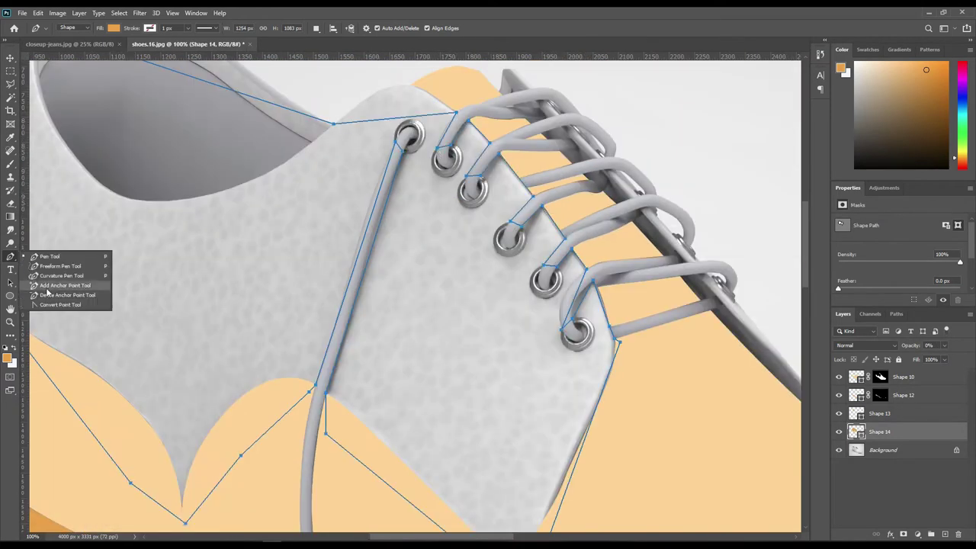
Step: Wrap the laced panel outline around the eyelets with added anchor points
{"action": "mouse_move", "coordinate": [451, 130]}
{"action": "left_mouse_down"}
{"action": "mouse_move", "coordinate": [449, 177]}
{"action": "mouse_move", "coordinate": [489, 185]}
{"action": "left_mouse_up"}
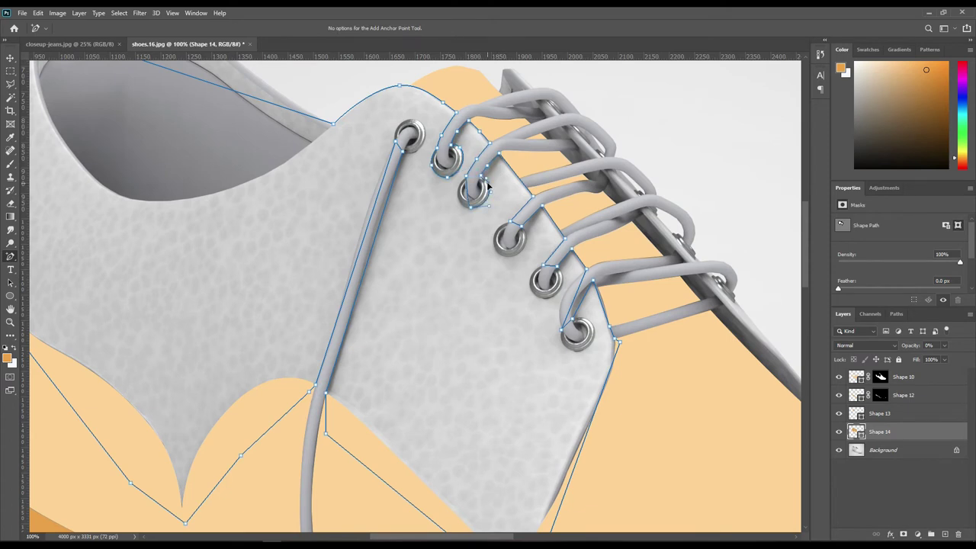
{"action": "left_click_drag", "start_coordinate": [565, 265], "coordinate": [546, 298]}
{"action": "mouse_move", "coordinate": [591, 336]}
{"action": "left_mouse_down"}
{"action": "mouse_move", "coordinate": [578, 355]}
{"action": "mouse_move", "coordinate": [623, 381]}
{"action": "left_mouse_up"}
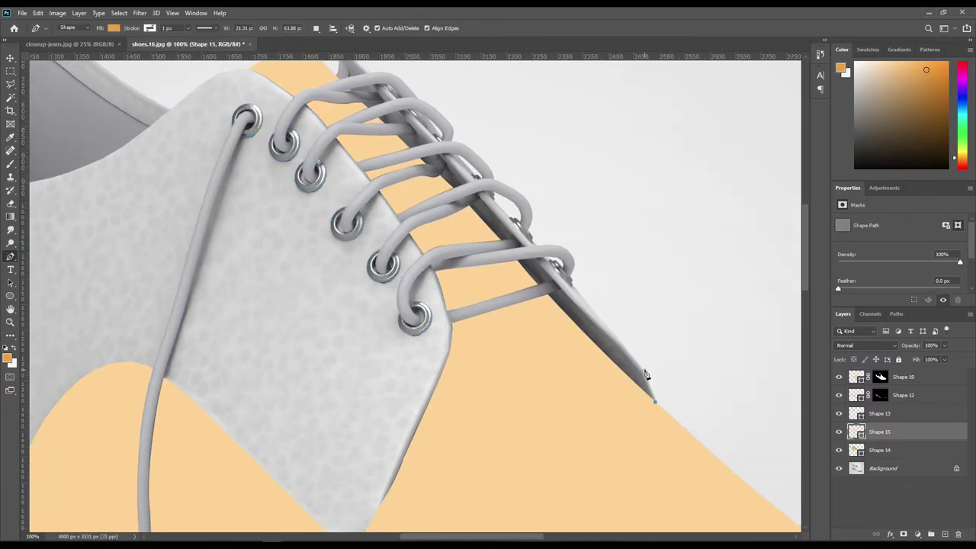
Step: Outline the lace tip as a closed four-point shape
{"action": "left_click", "coordinate": [548, 259]}
{"action": "left_click", "coordinate": [645, 370]}
{"action": "left_click", "coordinate": [655, 401]}
{"action": "left_click", "coordinate": [624, 389]}
Step: Draw two lace-gap shapes between the laces, setting the first to 0% opacity
{"action": "right_click", "coordinate": [11, 256]}
{"action": "left_click", "coordinate": [49, 256]}
{"action": "left_click", "coordinate": [534, 244]}
{"action": "left_click", "coordinate": [515, 218]}
{"action": "left_click", "coordinate": [479, 192]}
{"action": "left_click", "coordinate": [468, 221]}
{"action": "key", "text": "0"}
{"action": "key", "text": "0"}
{"action": "left_click", "coordinate": [439, 158]}
{"action": "left_click", "coordinate": [459, 155]}
{"action": "left_click", "coordinate": [480, 177]}
{"action": "left_click", "coordinate": [457, 185]}
Step: Draw another lace-gap shape, fit the shoe in view and select the Shape 13 collar layer
{"action": "key", "text": "p"}
{"action": "left_click", "coordinate": [382, 119]}
{"action": "left_click", "coordinate": [431, 119]}
{"action": "left_click", "coordinate": [441, 138]}
{"action": "left_click", "coordinate": [412, 143]}
{"action": "right_click", "coordinate": [11, 257]}
{"action": "left_click", "coordinate": [48, 286]}
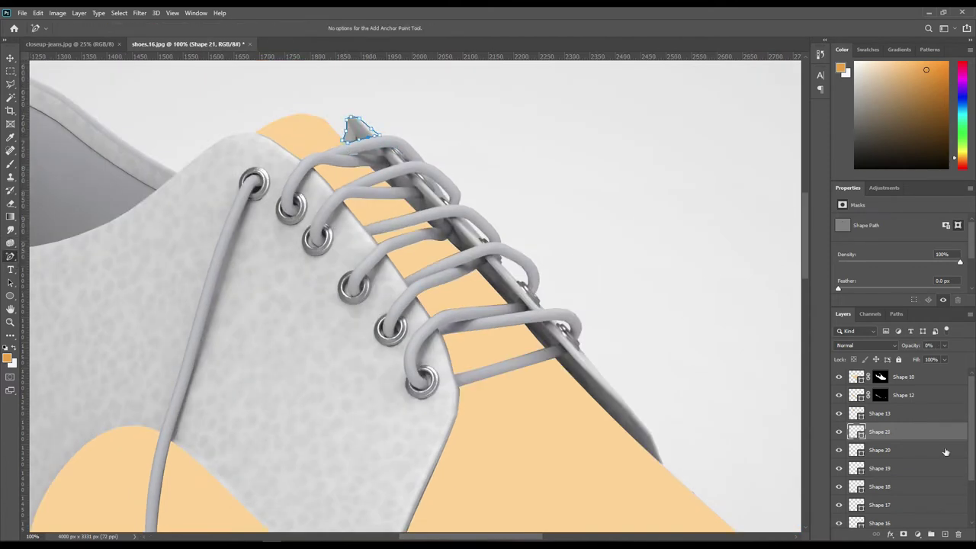
{"action": "key", "text": "ctrl+0"}
{"action": "left_click", "coordinate": [877, 415]}
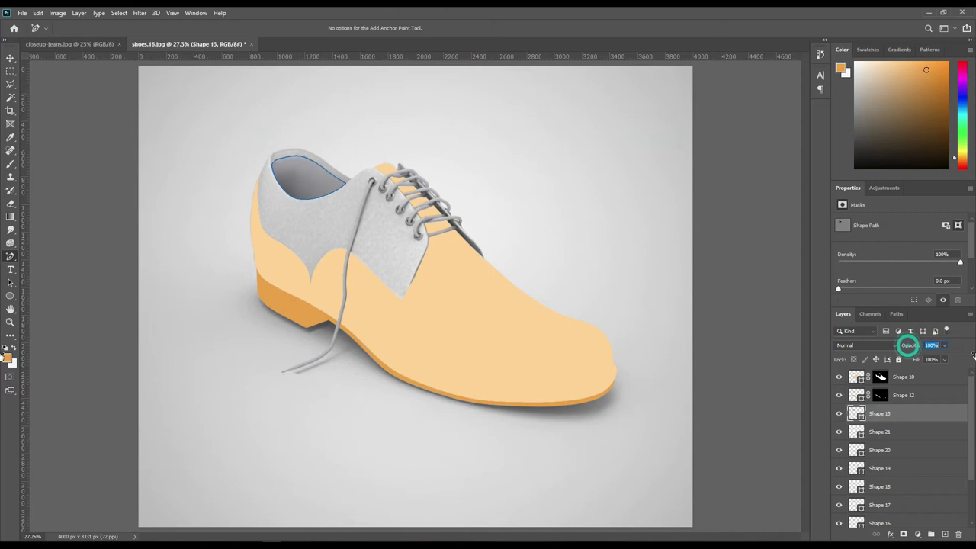
Step: Set the Shape 13 collar fill to 100% opacity, then hide it
{"action": "left_click_drag", "start_coordinate": [913, 348], "coordinate": [913, 372]}
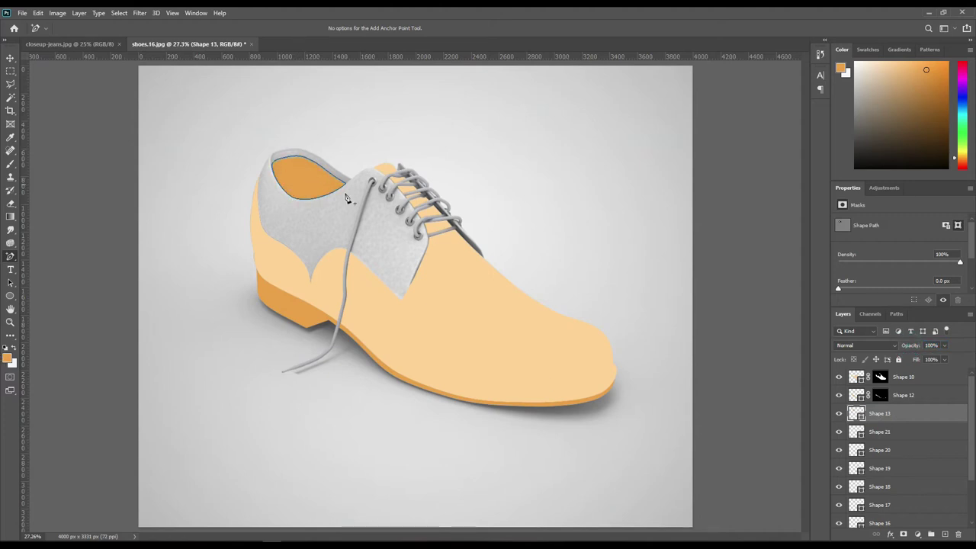
{"action": "left_click", "coordinate": [898, 433]}
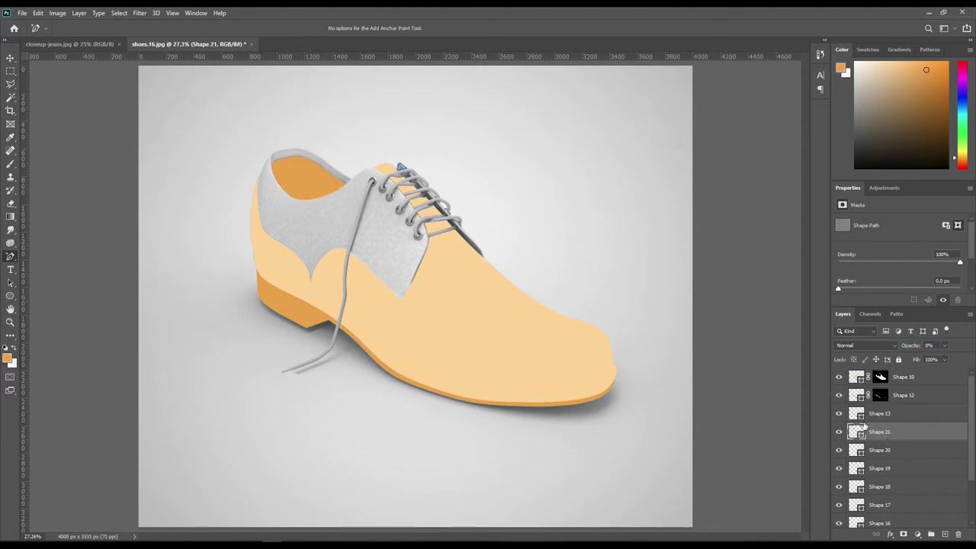
{"action": "left_click", "coordinate": [840, 414]}
Step: Merge Shape 14 through Shape 21 into one Shape 21 layer
{"action": "left_click", "coordinate": [895, 434]}
{"action": "scroll", "coordinate": [914, 464], "scroll_direction": "down", "scroll_amount": 3}
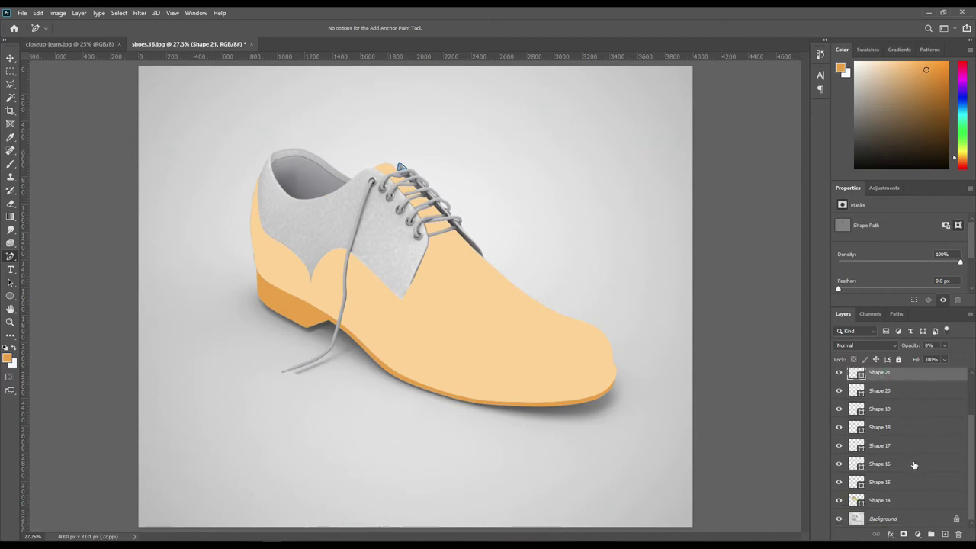
{"action": "left_click", "coordinate": [898, 502], "text": "shift"}
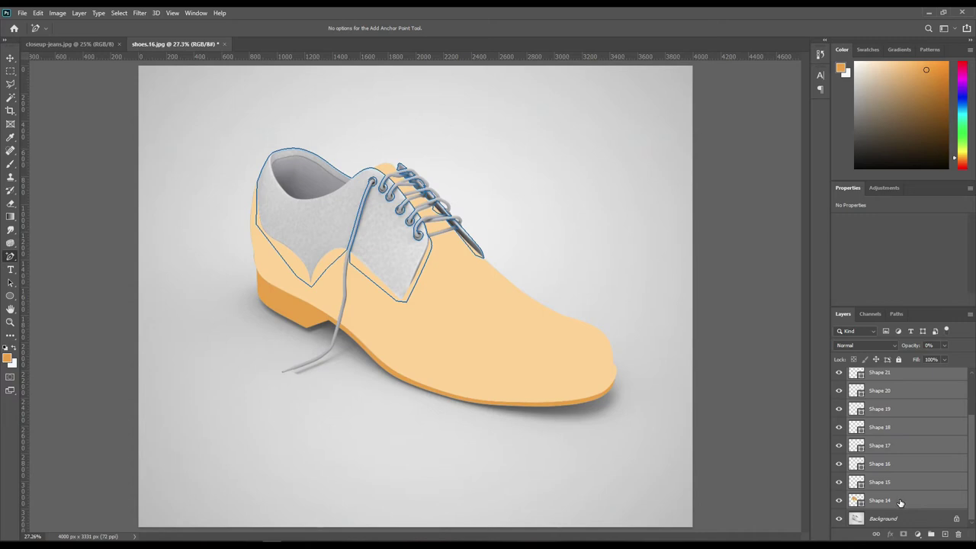
{"action": "right_click", "coordinate": [900, 501]}
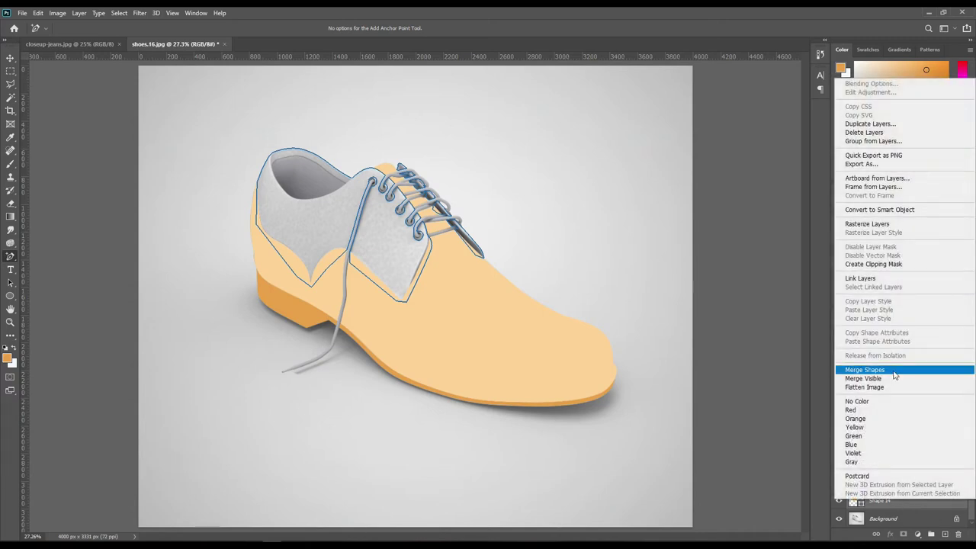
{"action": "left_click", "coordinate": [885, 370]}
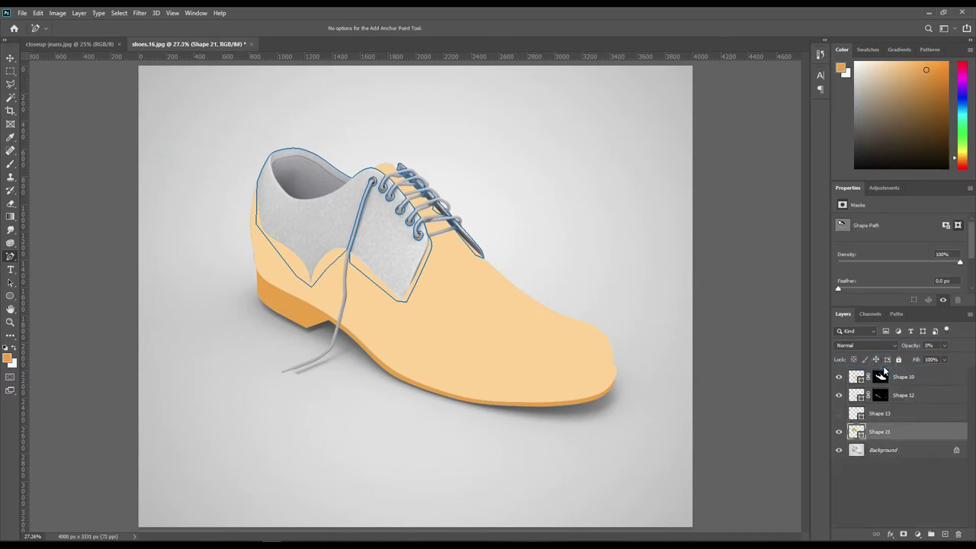
Step: Set Shape 21 to 100% opacity, mask it to its own outline, and hide Shape 10
{"action": "left_click_drag", "start_coordinate": [909, 345], "coordinate": [946, 345]}
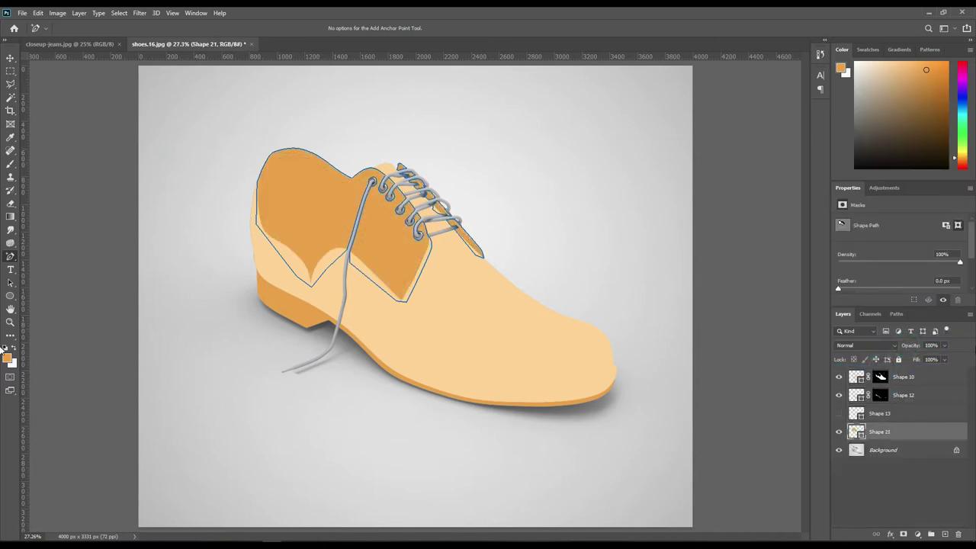
{"action": "left_click", "coordinate": [880, 465]}
{"action": "left_click", "coordinate": [857, 432], "text": "ctrl"}
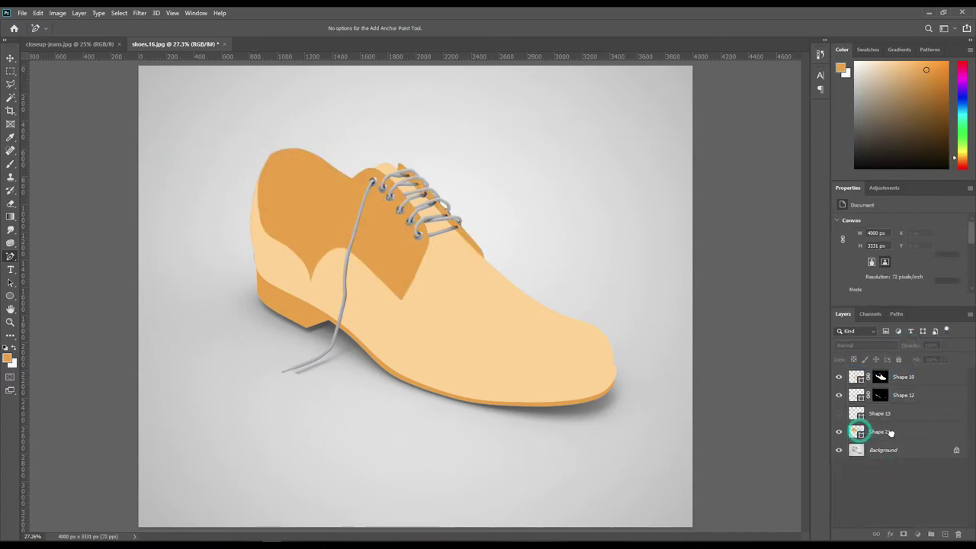
{"action": "left_click", "coordinate": [892, 437]}
{"action": "left_click", "coordinate": [904, 534]}
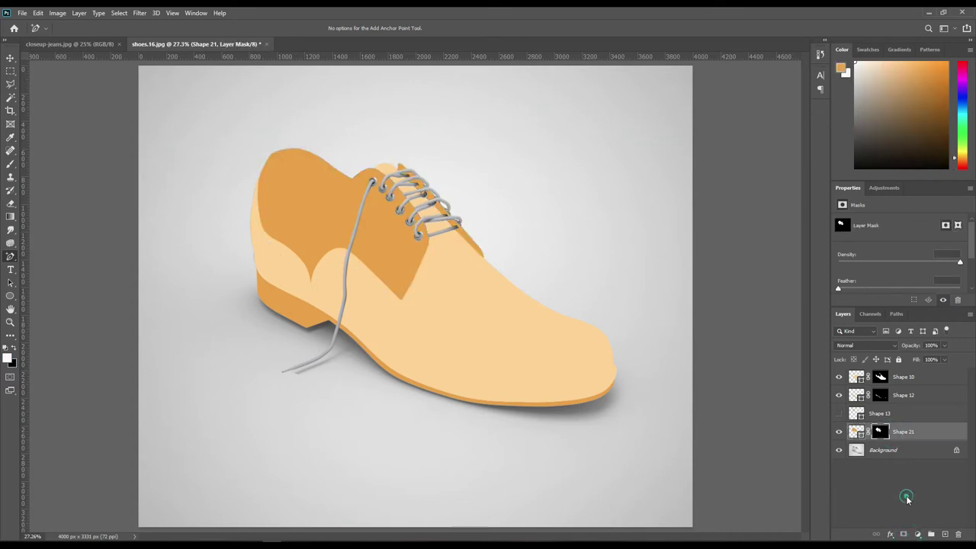
{"action": "left_click", "coordinate": [903, 496]}
{"action": "left_click", "coordinate": [837, 378]}
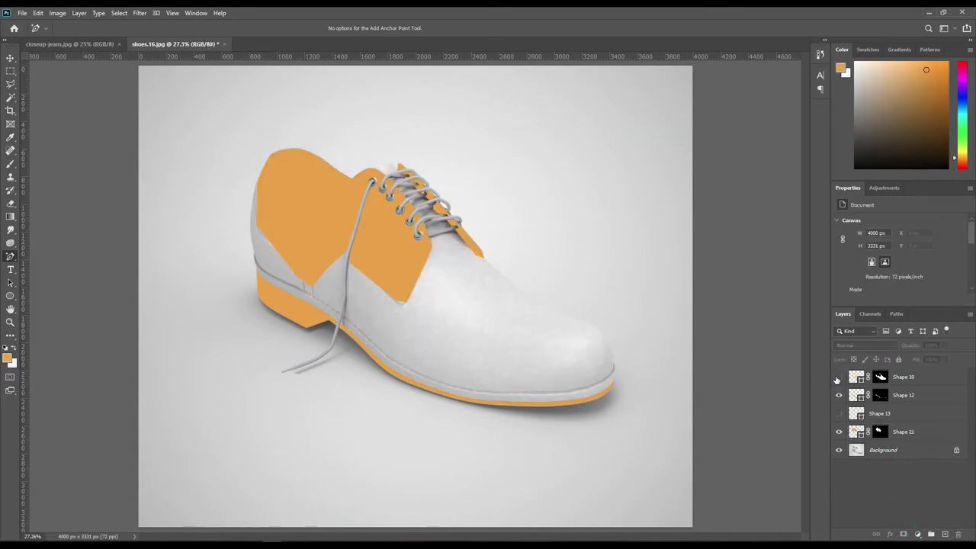
Step: Fill Shape 21's mask white within the combined Shape 10 and Shape 13 selection, then deselect
{"action": "left_click", "coordinate": [880, 378], "text": "ctrl"}
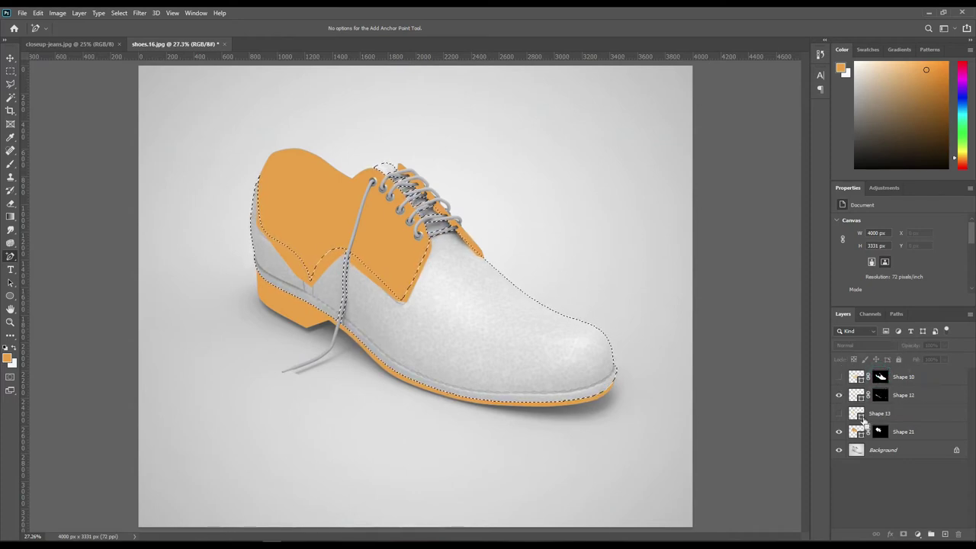
{"action": "left_click", "coordinate": [859, 415], "text": "ctrl+shift"}
{"action": "left_click", "coordinate": [880, 431]}
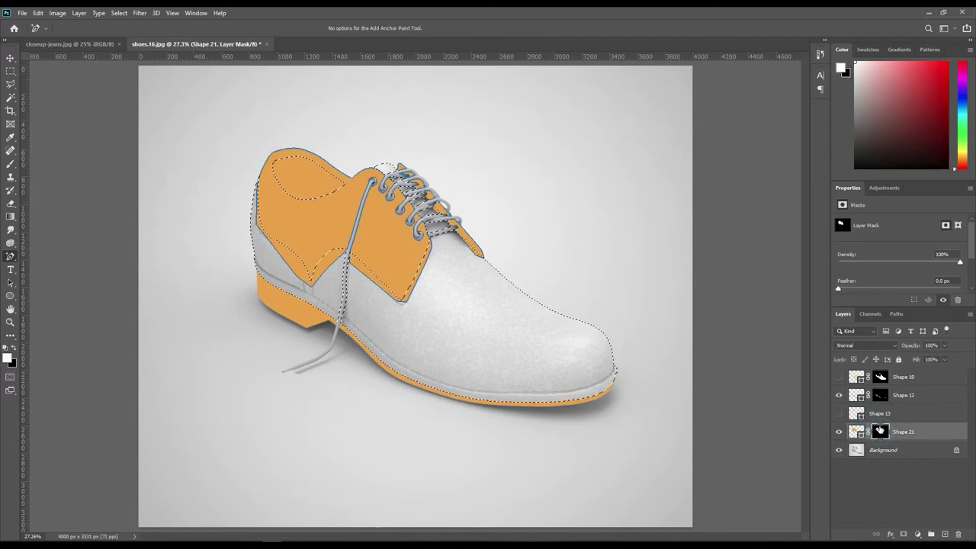
{"action": "key", "text": "alt+BackSpace"}
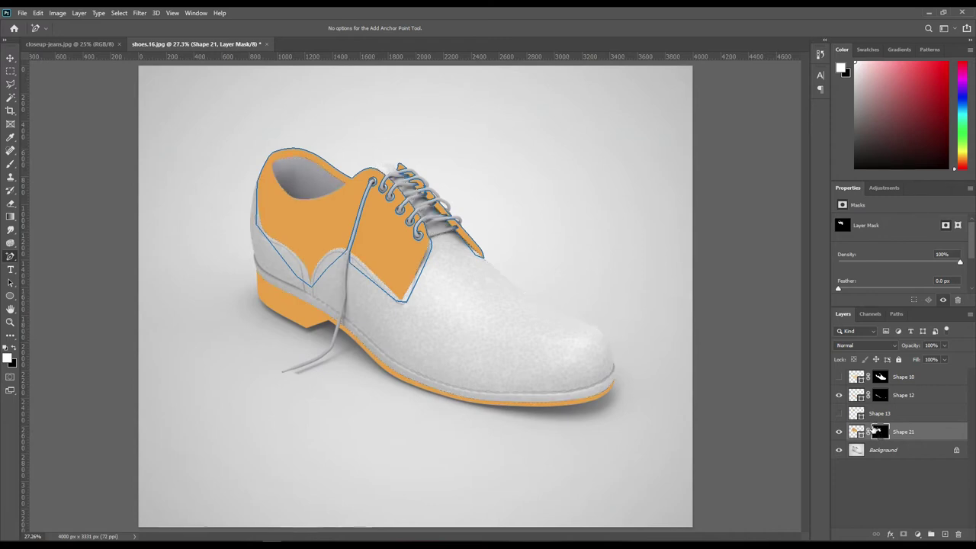
{"action": "key", "text": "ctrl+d"}
{"action": "left_click", "coordinate": [894, 481]}
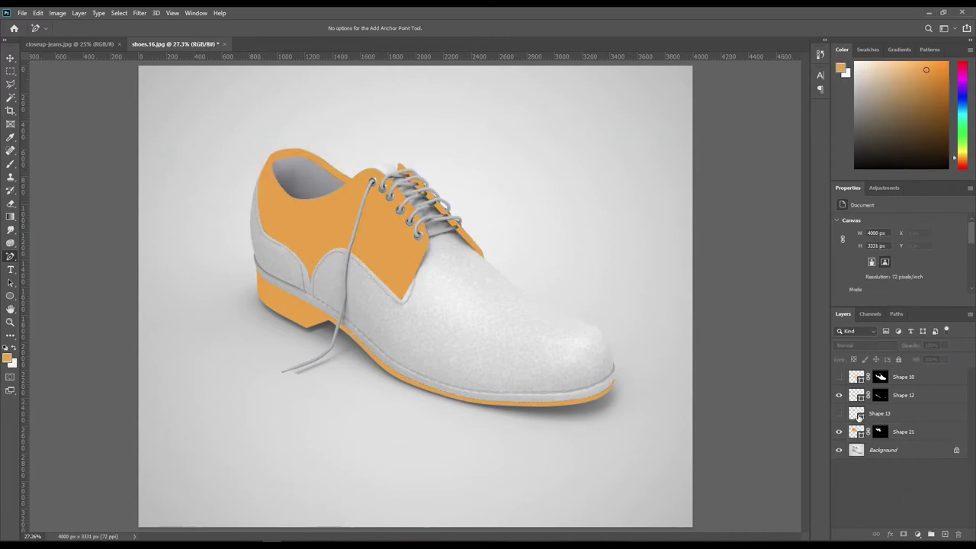
Step: Move Shape 21 above Shape 13 and make Shape 10 and Shape 13 visible
{"action": "left_click_drag", "start_coordinate": [906, 432], "coordinate": [885, 404]}
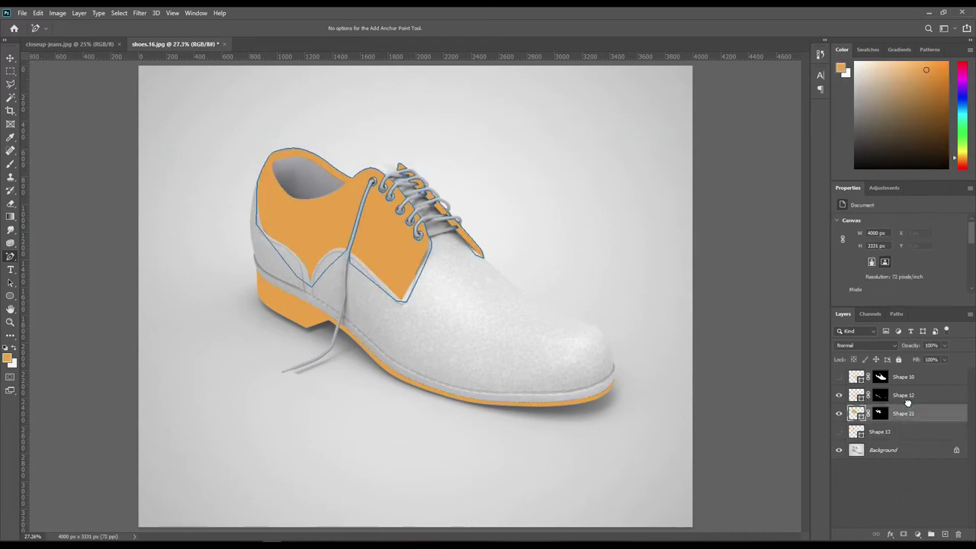
{"action": "left_click", "coordinate": [839, 377]}
{"action": "left_click", "coordinate": [839, 432]}
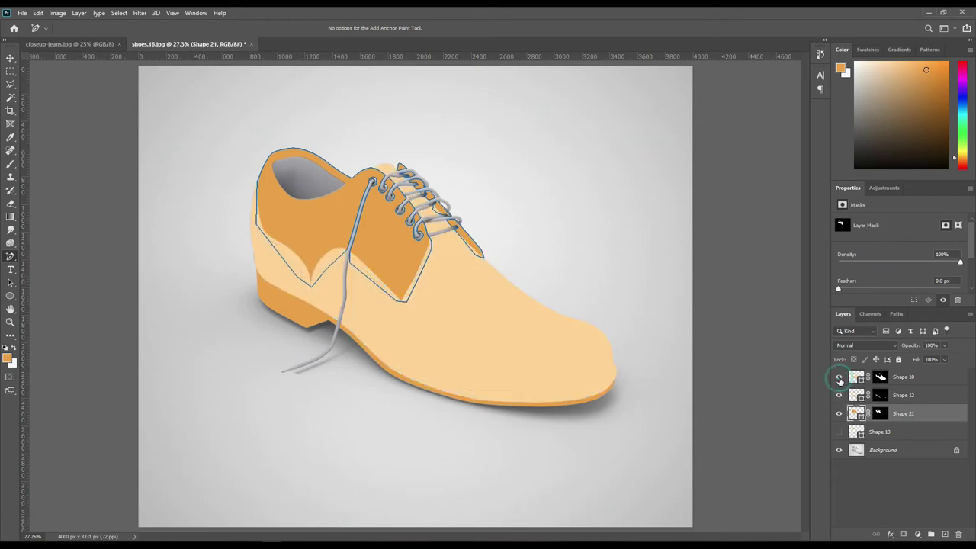
{"action": "left_click", "coordinate": [904, 473]}
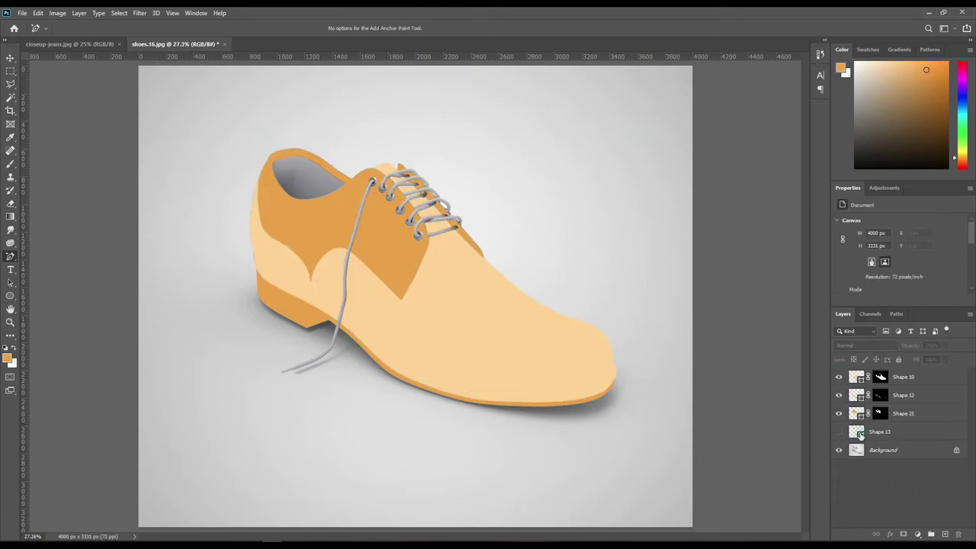
Step: Recolour the Shape 13 lining with a light orange sampled from the shoe
{"action": "double_click", "coordinate": [860, 435]}
{"action": "left_click", "coordinate": [484, 339]}
{"action": "left_click", "coordinate": [869, 250]}
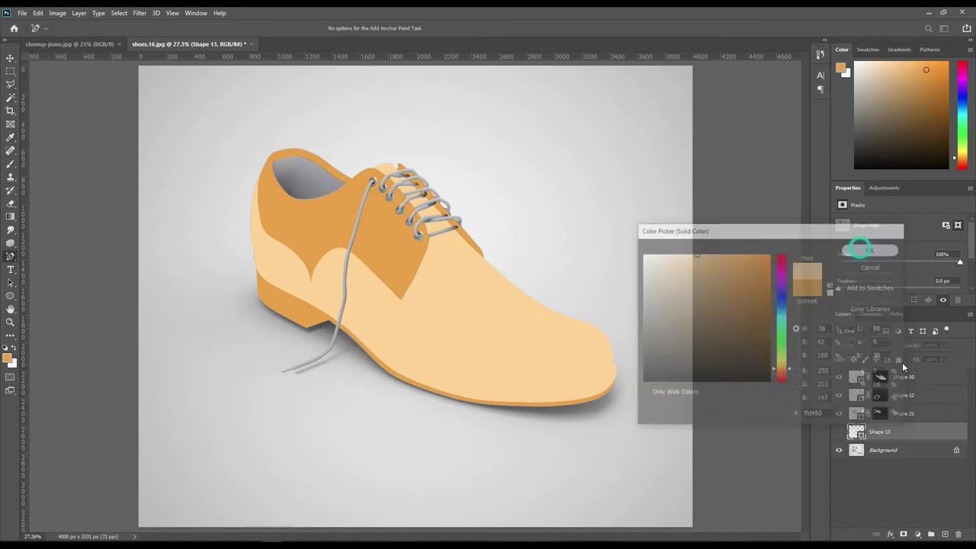
{"action": "left_click", "coordinate": [839, 432]}
{"action": "left_click", "coordinate": [886, 489]}
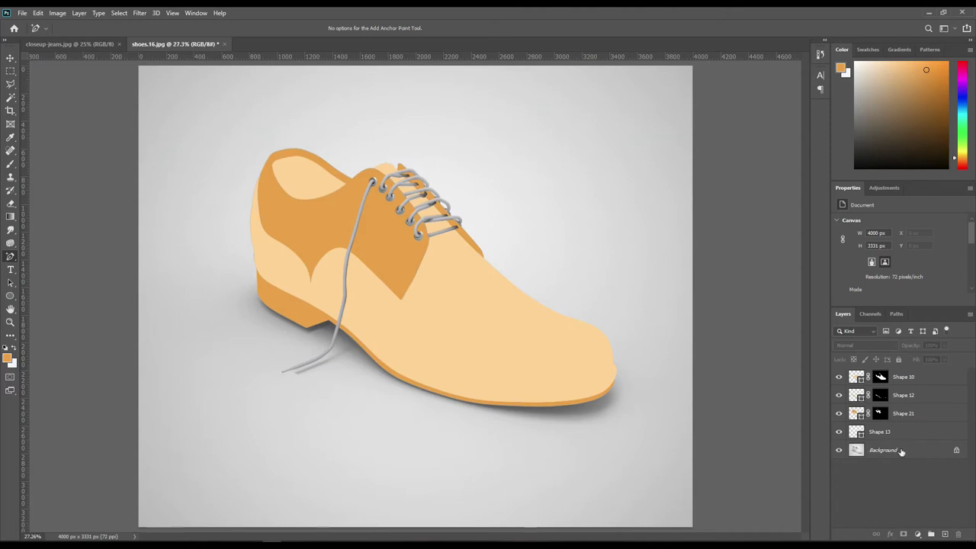
{"action": "left_click", "coordinate": [900, 452]}
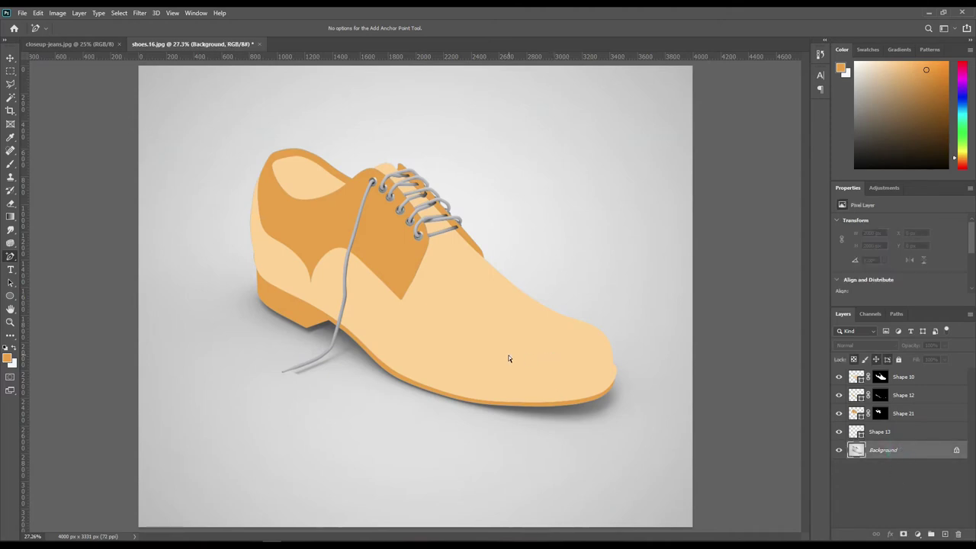
Step: Zoom into the laces and switch the Pen tool to Shape mode
{"action": "scroll", "coordinate": [463, 301], "scroll_direction": "up", "scroll_amount": 1}
{"action": "scroll", "coordinate": [469, 303], "scroll_direction": "up", "scroll_amount": 1}
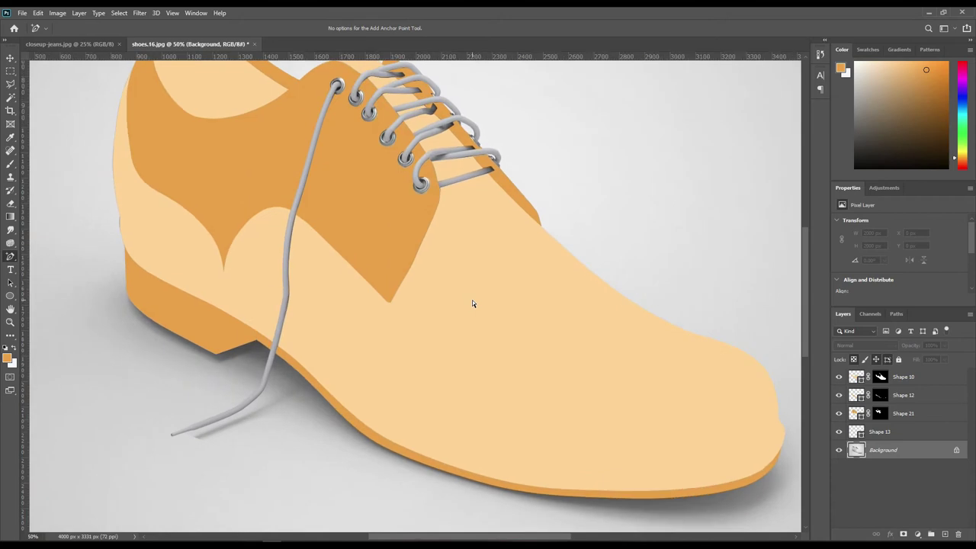
{"action": "scroll", "coordinate": [472, 302], "scroll_direction": "up", "scroll_amount": 1}
{"action": "mouse_move", "coordinate": [399, 203]}
{"action": "left_mouse_down"}
{"action": "mouse_move", "coordinate": [397, 418]}
{"action": "mouse_move", "coordinate": [410, 394]}
{"action": "left_mouse_up"}
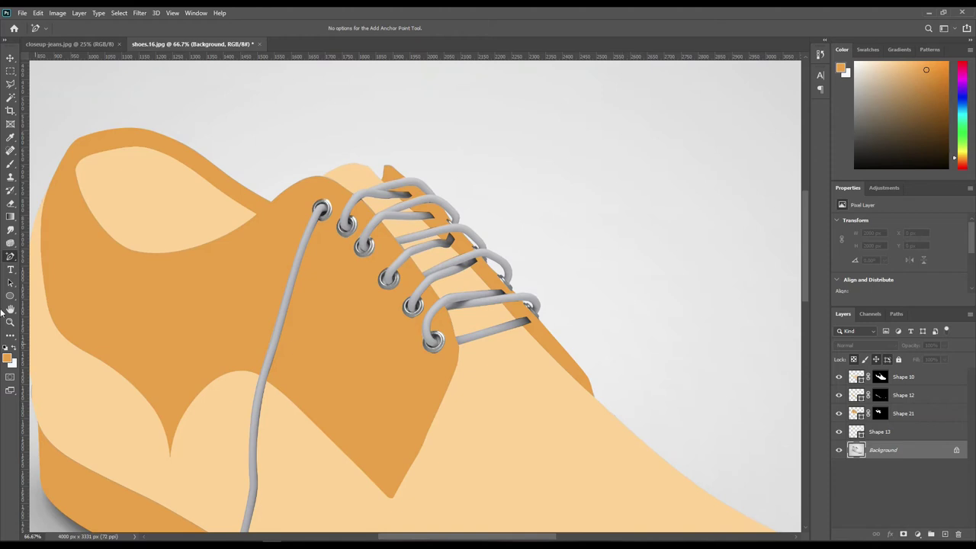
{"action": "right_click", "coordinate": [11, 256]}
{"action": "left_click", "coordinate": [54, 259]}
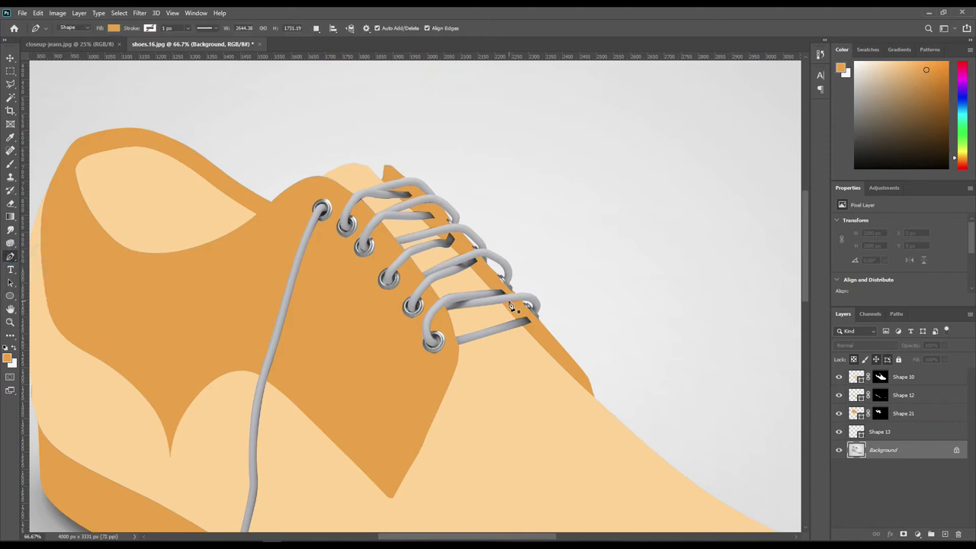
Step: Trace the lace and lace-gap outlines as new shapes at 0% opacity
{"action": "scroll", "coordinate": [579, 310], "scroll_direction": "up", "scroll_amount": 1}
{"action": "scroll", "coordinate": [622, 340], "scroll_direction": "up", "scroll_amount": 1}
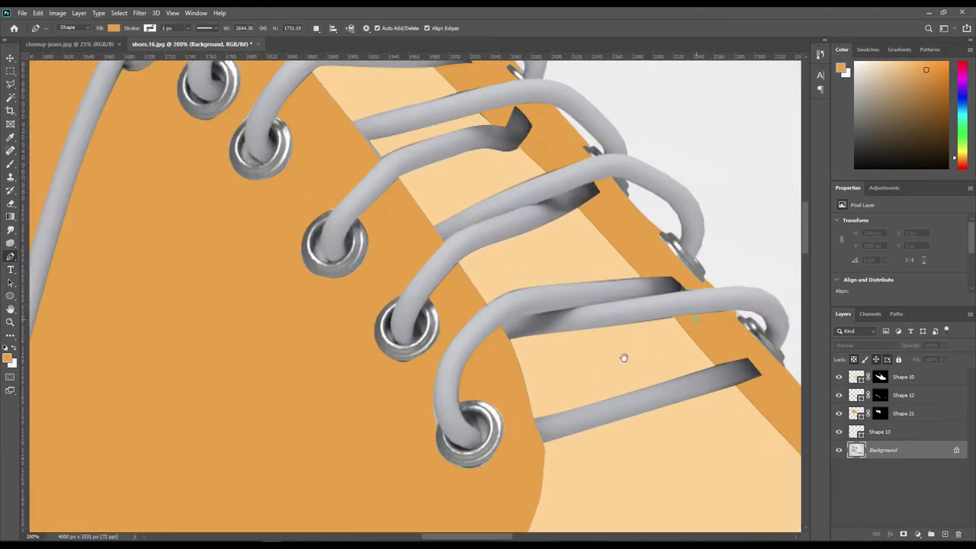
{"action": "left_click_drag", "start_coordinate": [623, 353], "coordinate": [414, 394]}
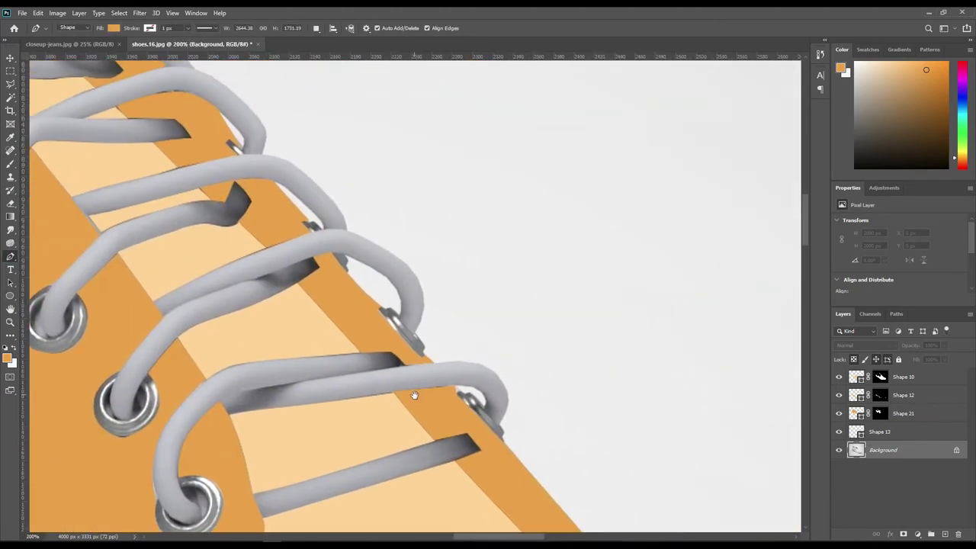
{"action": "left_click", "coordinate": [503, 442]}
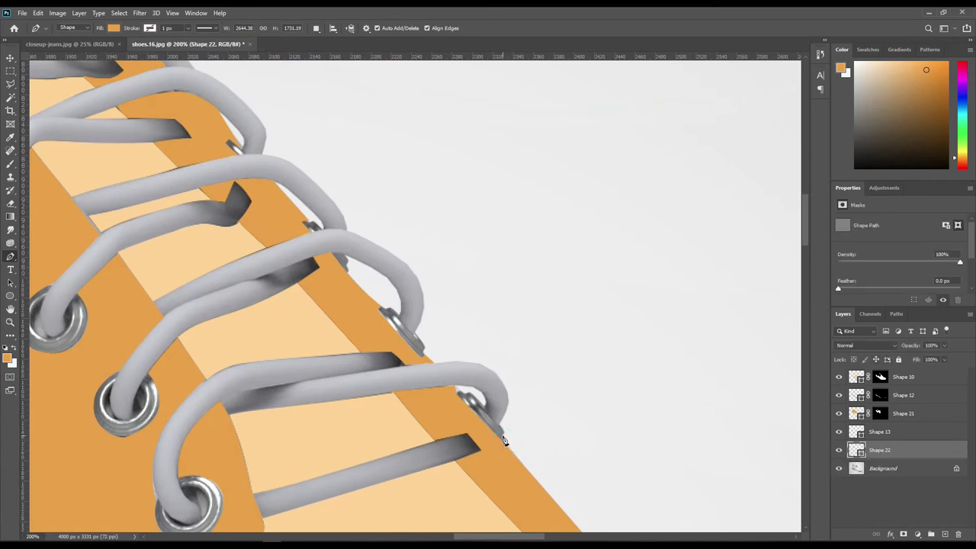
{"action": "mouse_move", "coordinate": [328, 206]}
{"action": "left_mouse_down"}
{"action": "mouse_move", "coordinate": [336, 422]}
{"action": "mouse_move", "coordinate": [122, 229]}
{"action": "left_mouse_up"}
{"action": "left_click", "coordinate": [583, 291]}
{"action": "left_click_drag", "start_coordinate": [610, 214], "coordinate": [619, 176]}
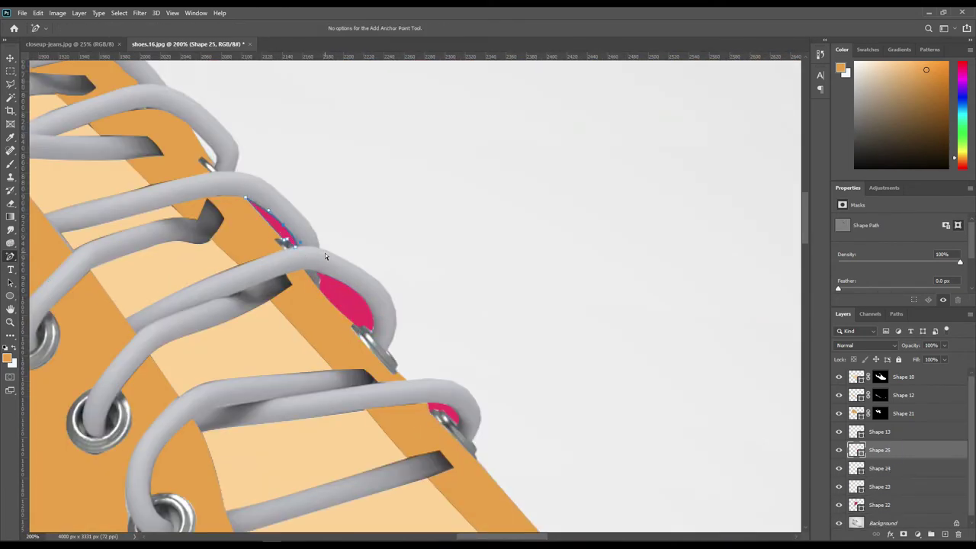
{"action": "left_click", "coordinate": [219, 158]}
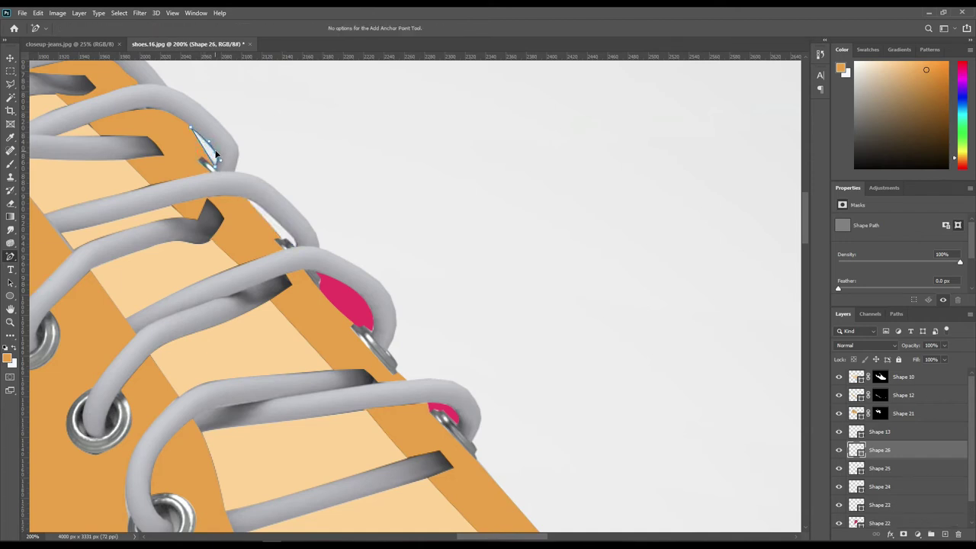
{"action": "left_click", "coordinate": [216, 156]}
{"action": "key", "text": "0"}
{"action": "key", "text": "0"}
Step: Fit the whole shoe in view and select Shape 23 through Shape 26
{"action": "mouse_move", "coordinate": [282, 119]}
{"action": "left_mouse_down"}
{"action": "mouse_move", "coordinate": [405, 294]}
{"action": "mouse_move", "coordinate": [429, 265]}
{"action": "left_mouse_up"}
{"action": "key", "text": "ctrl+0"}
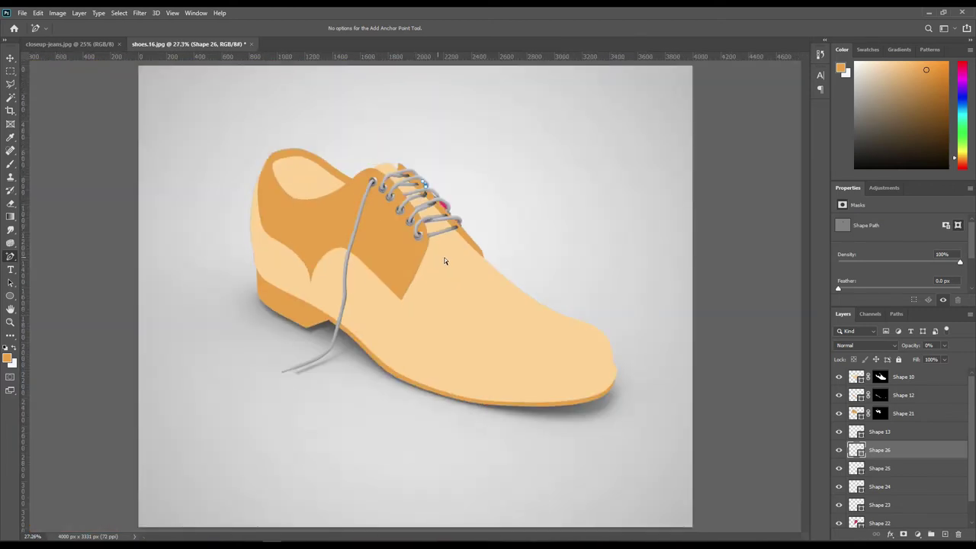
{"action": "left_click", "coordinate": [886, 509], "text": "shift"}
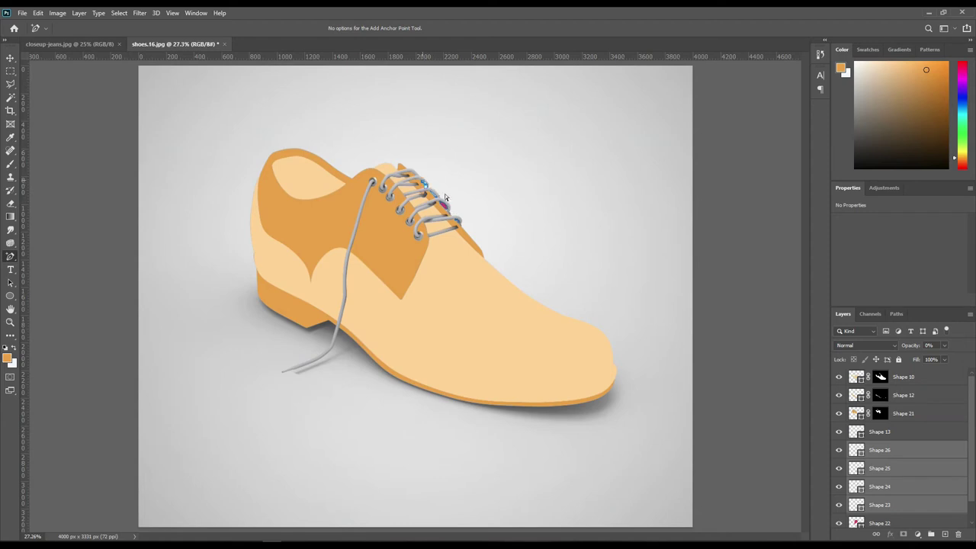
Step: Merge the lace-gap shapes, then set Shape 22 to 100% opacity and mask it to its outline
{"action": "right_click", "coordinate": [920, 458]}
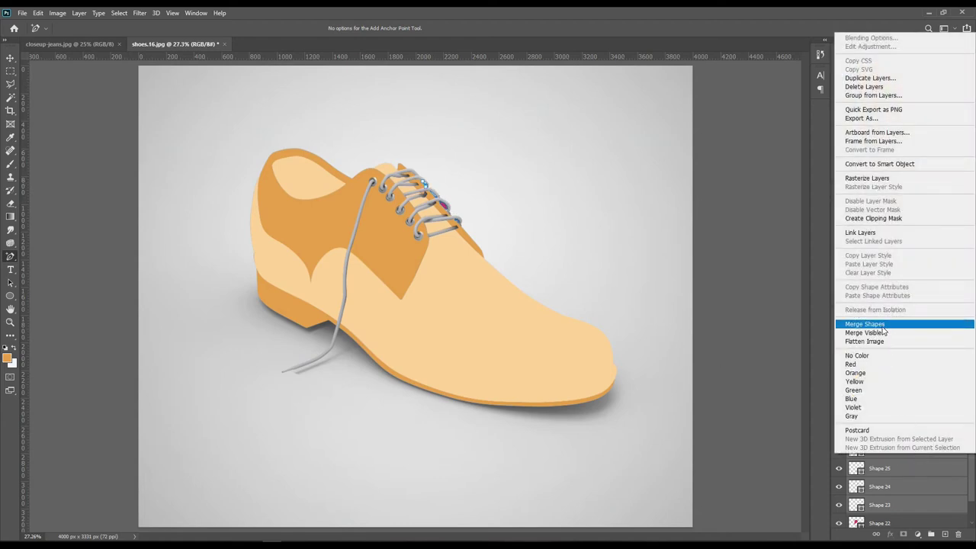
{"action": "left_click", "coordinate": [882, 330]}
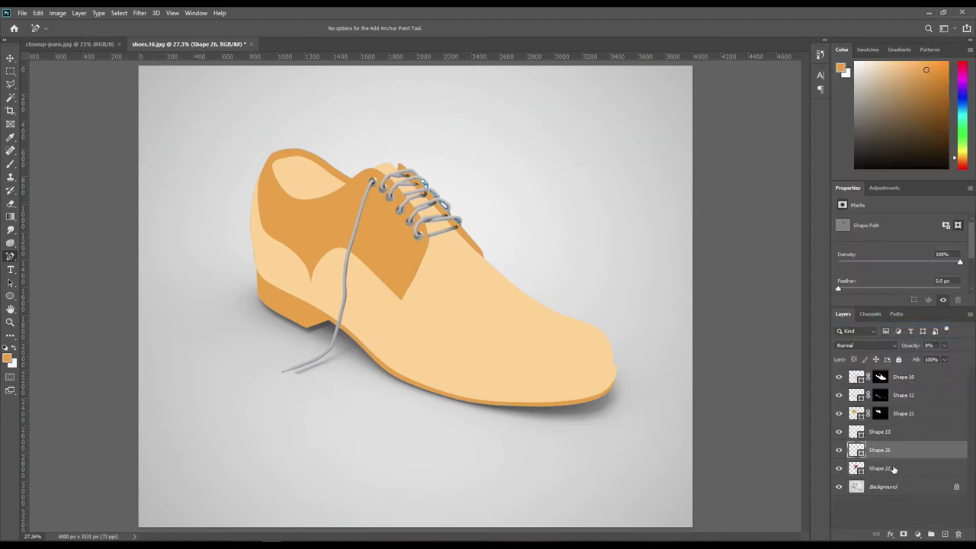
{"action": "left_click", "coordinate": [893, 469]}
{"action": "left_click_drag", "start_coordinate": [909, 345], "coordinate": [3, 365]}
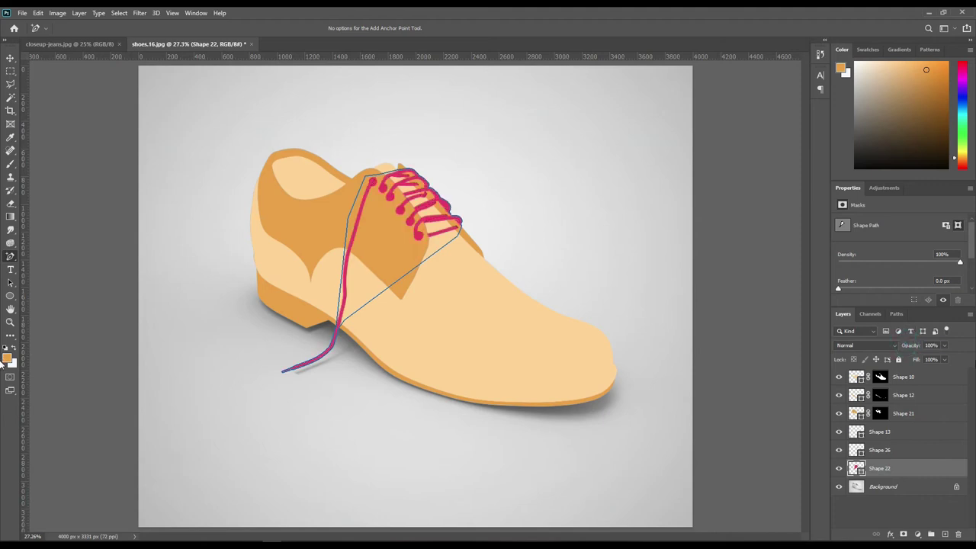
{"action": "left_click", "coordinate": [857, 468], "text": "ctrl"}
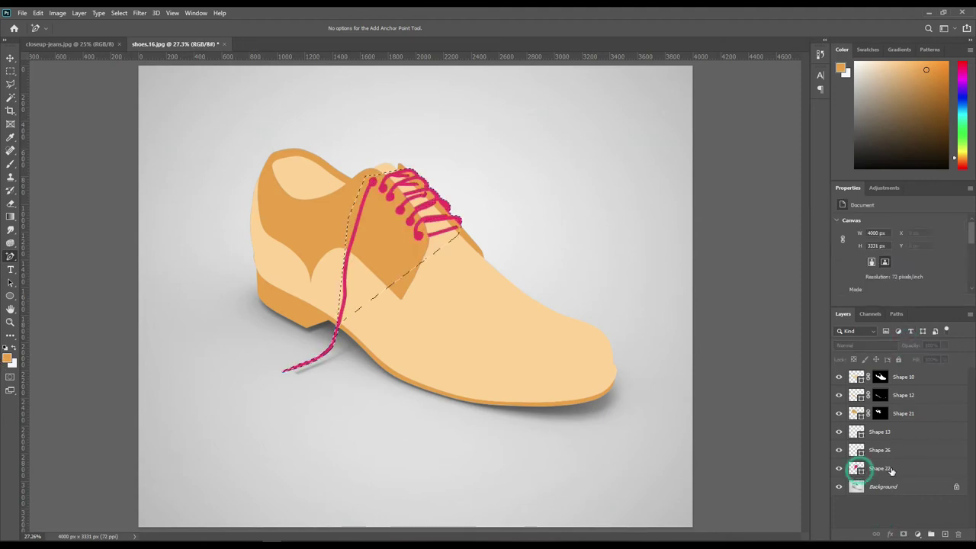
{"action": "left_click", "coordinate": [903, 533]}
{"action": "left_click", "coordinate": [901, 513]}
Step: Hide Shapes 21, 12 and 10 and erase Shape 22's mask over the combined shoe selection
{"action": "left_click_drag", "start_coordinate": [840, 413], "coordinate": [840, 376]}
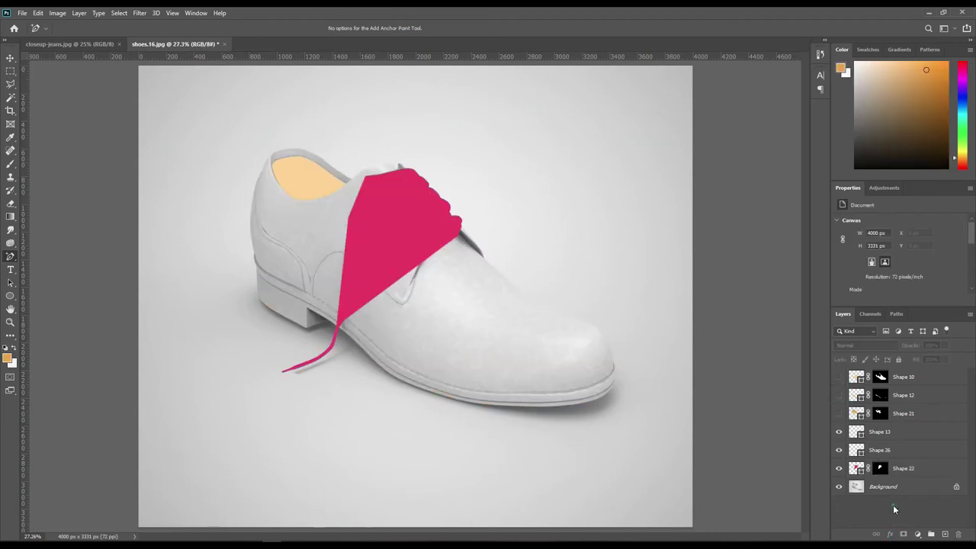
{"action": "left_click", "coordinate": [880, 414], "text": "ctrl"}
{"action": "left_click", "coordinate": [881, 395], "text": "ctrl+shift"}
{"action": "left_click", "coordinate": [881, 377], "text": "ctrl+shift"}
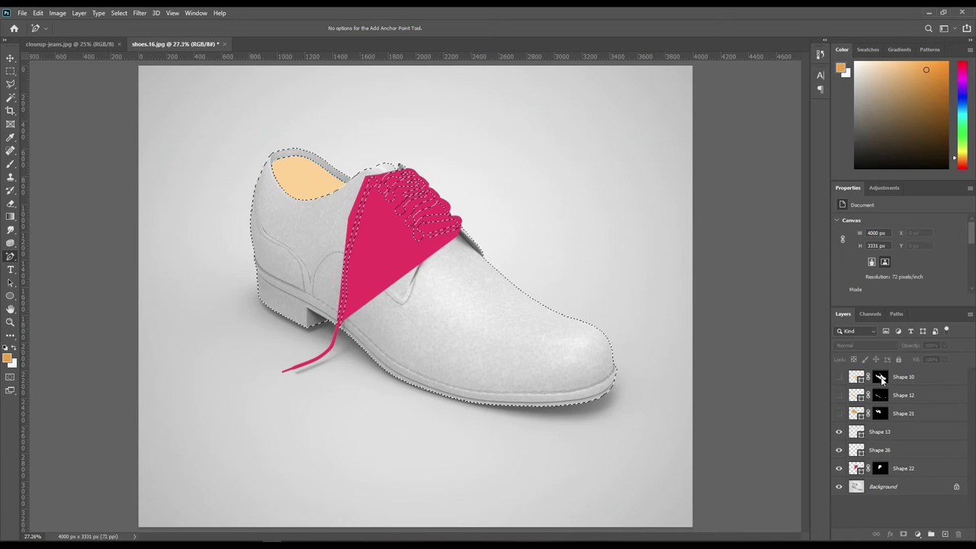
{"action": "left_click", "coordinate": [881, 469]}
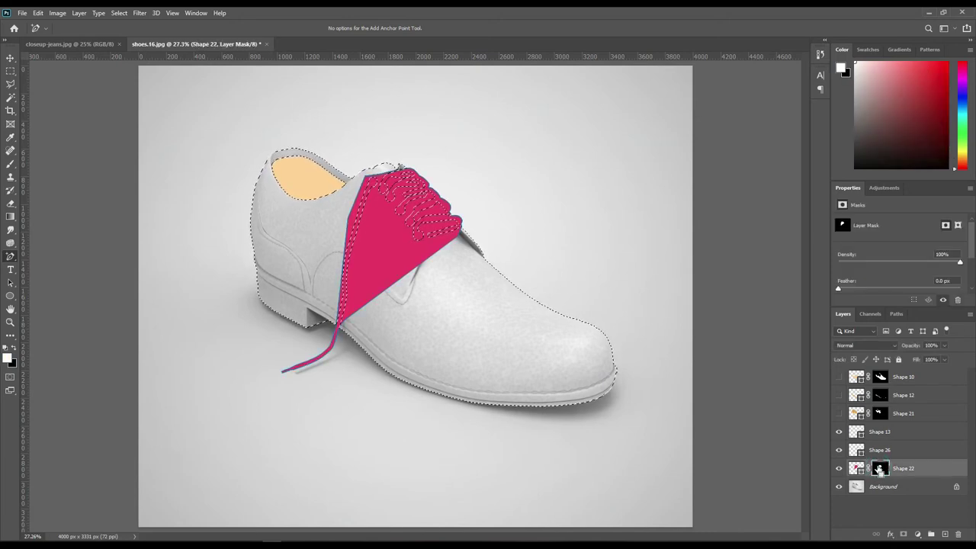
{"action": "key", "text": "Delete"}
{"action": "key", "text": "ctrl+d"}
Step: Review the pink laces by toggling the Shape 22 layer and mask selection
{"action": "left_click", "coordinate": [864, 520]}
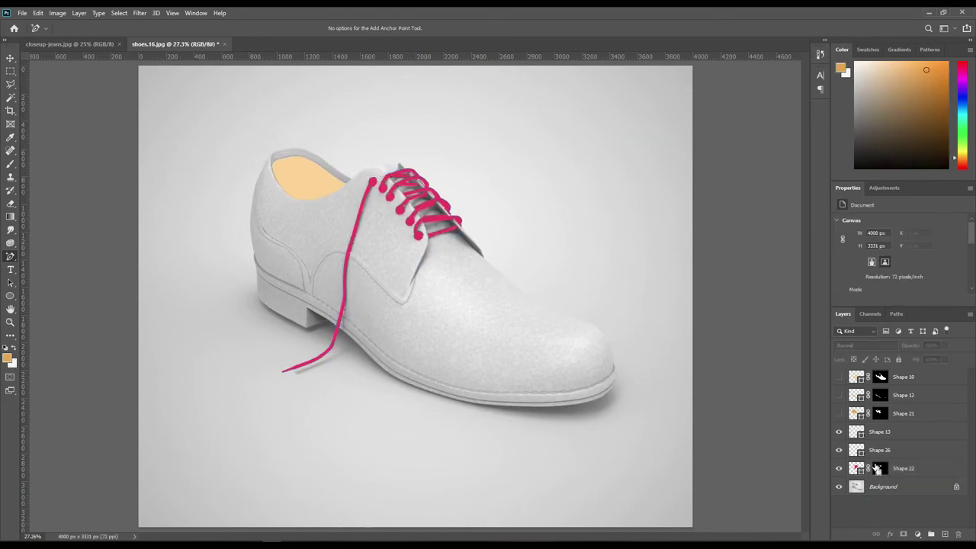
{"action": "left_click", "coordinate": [860, 453]}
{"action": "left_click", "coordinate": [881, 470]}
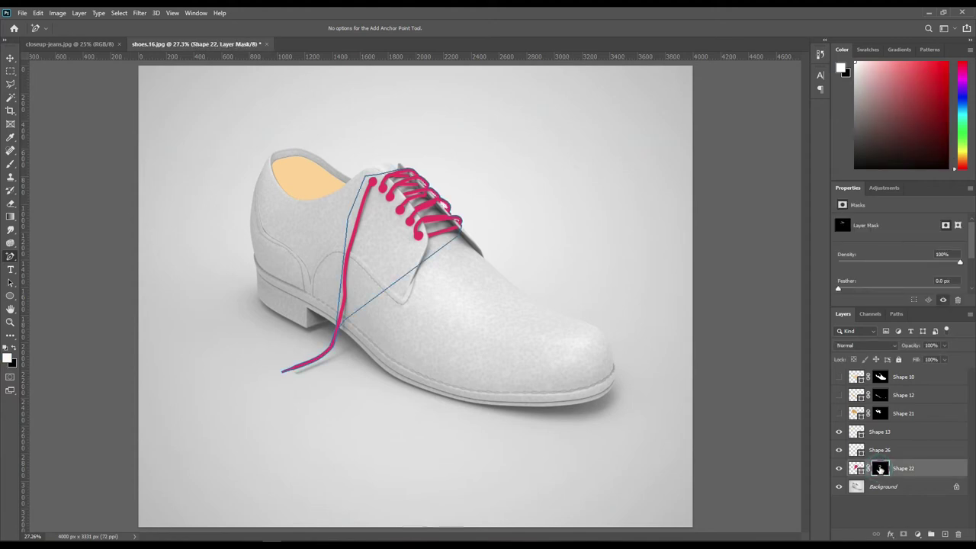
{"action": "left_click", "coordinate": [888, 509]}
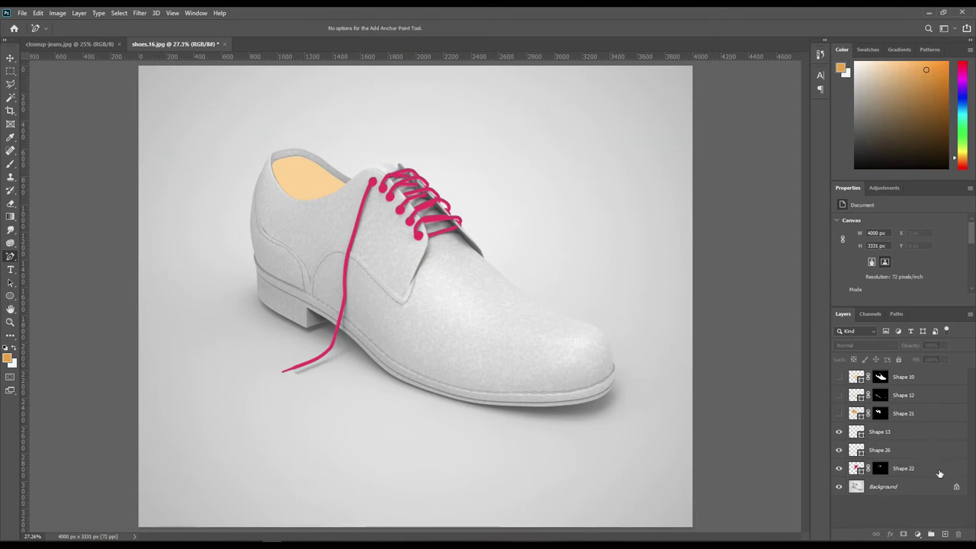
{"action": "left_click", "coordinate": [917, 468]}
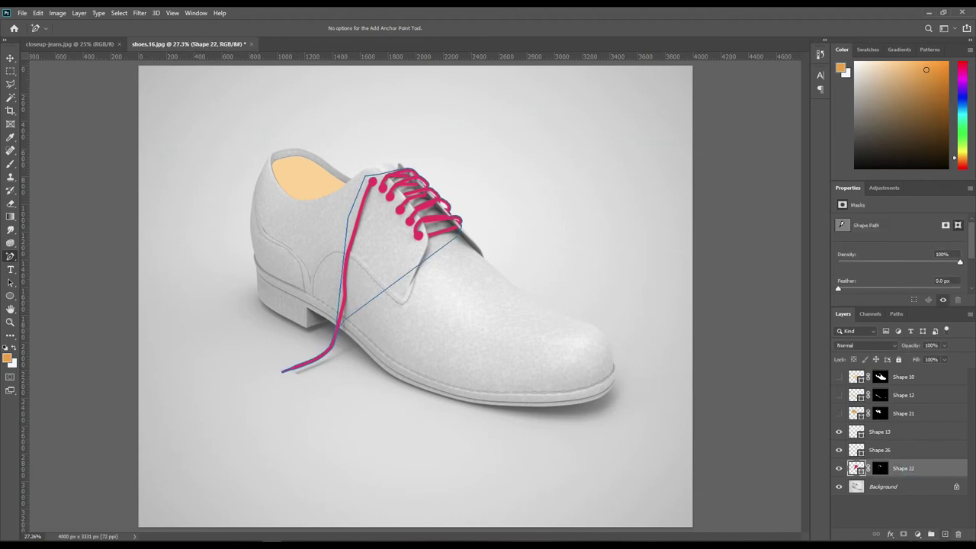
{"action": "left_click", "coordinate": [892, 502]}
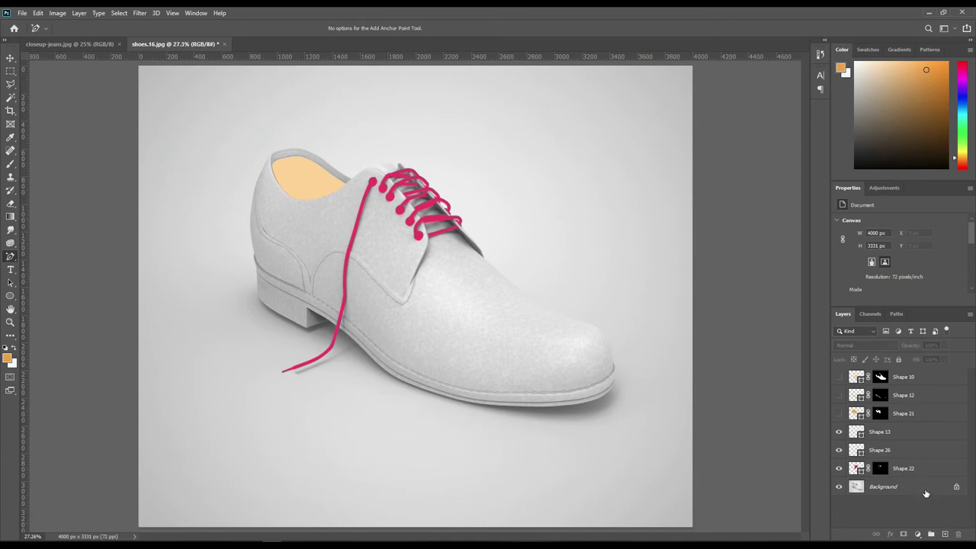
Step: Zoom to 100% on the laces and set Shape 22's blend mode to Multiply
{"action": "key", "text": "ctrl+plus"}
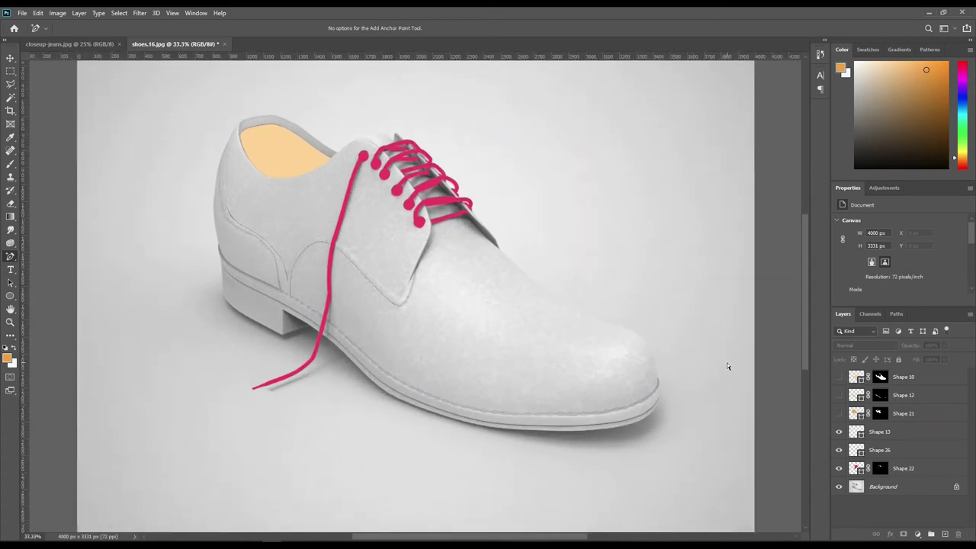
{"action": "key", "text": "ctrl+plus"}
{"action": "key", "text": "ctrl+plus"}
{"action": "key", "text": "ctrl+plus"}
{"action": "mouse_move", "coordinate": [525, 189]}
{"action": "left_mouse_down"}
{"action": "mouse_move", "coordinate": [523, 389]}
{"action": "mouse_move", "coordinate": [511, 468]}
{"action": "left_mouse_up"}
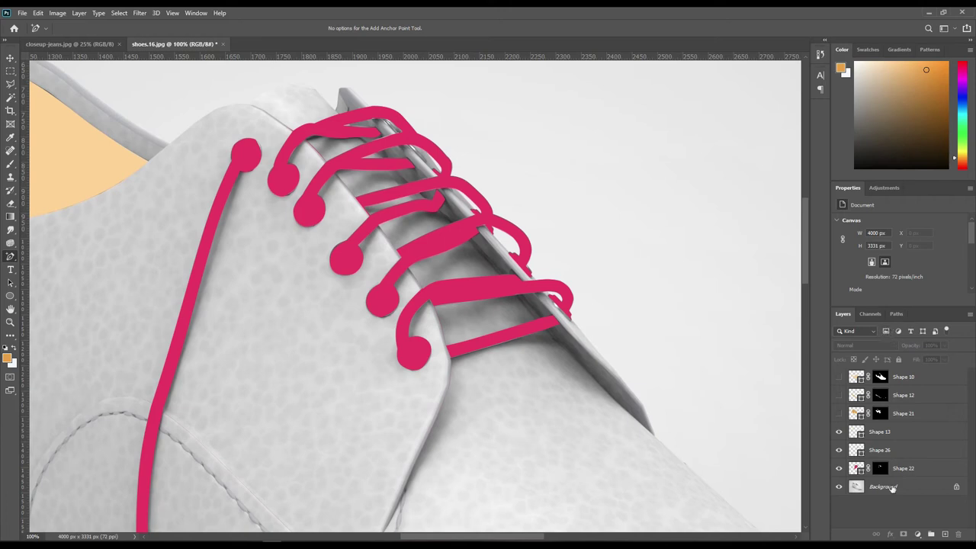
{"action": "left_click", "coordinate": [881, 466]}
{"action": "left_click", "coordinate": [887, 353]}
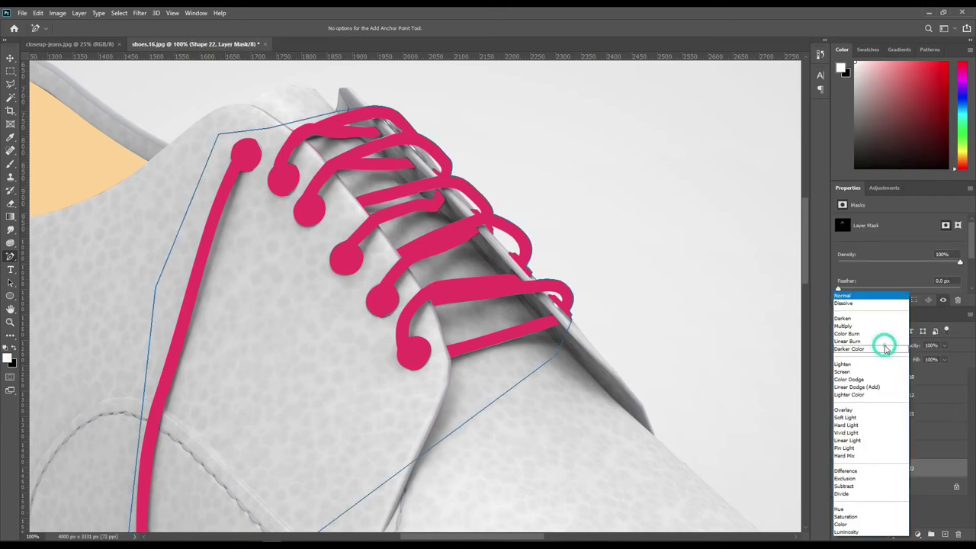
{"action": "left_click", "coordinate": [858, 329]}
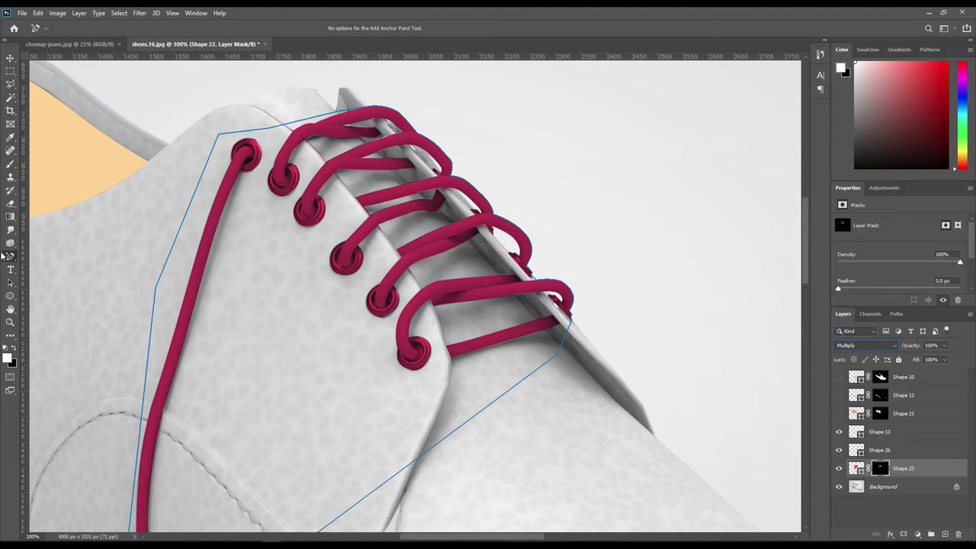
Step: Prepare the Brush tool at 100% opacity with a black foreground colour
{"action": "left_click", "coordinate": [10, 164]}
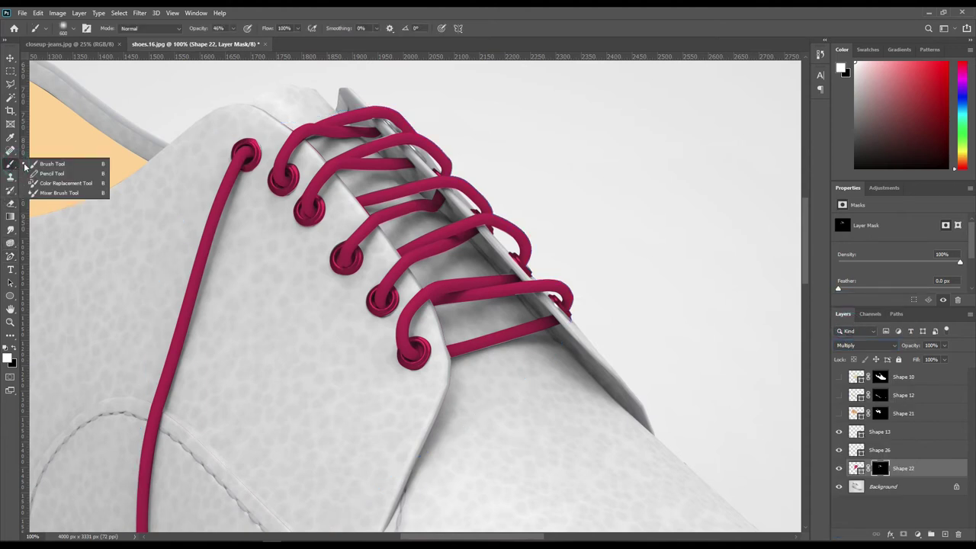
{"action": "left_click", "coordinate": [73, 28]}
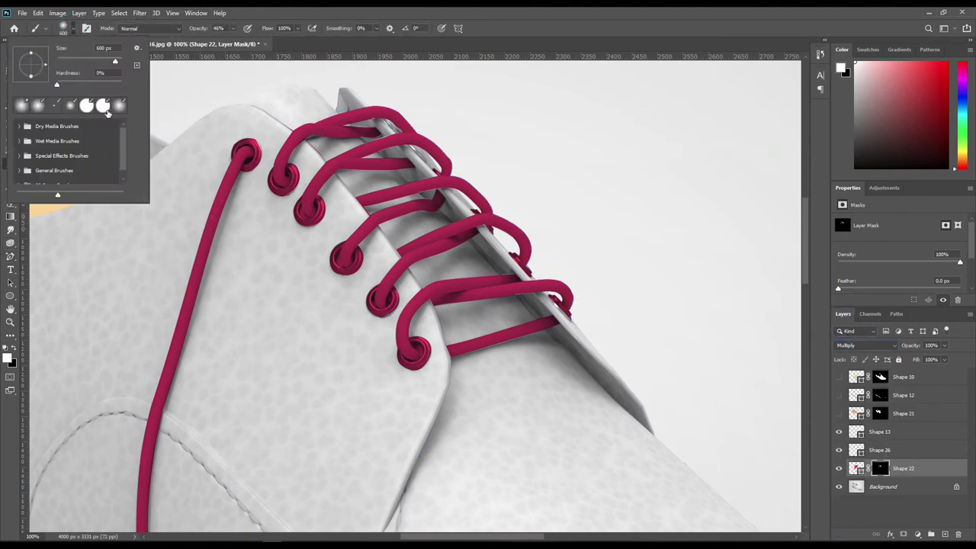
{"action": "left_click_drag", "start_coordinate": [71, 82], "coordinate": [77, 82]}
{"action": "key", "text": "Return"}
{"action": "left_click_drag", "start_coordinate": [201, 29], "coordinate": [267, 31]}
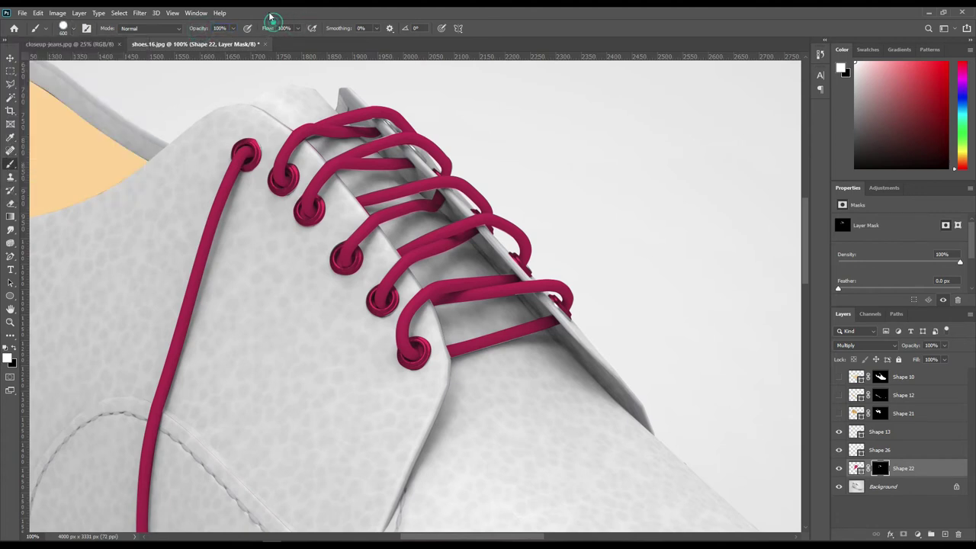
{"action": "left_click", "coordinate": [14, 349]}
{"action": "left_click", "coordinate": [8, 356]}
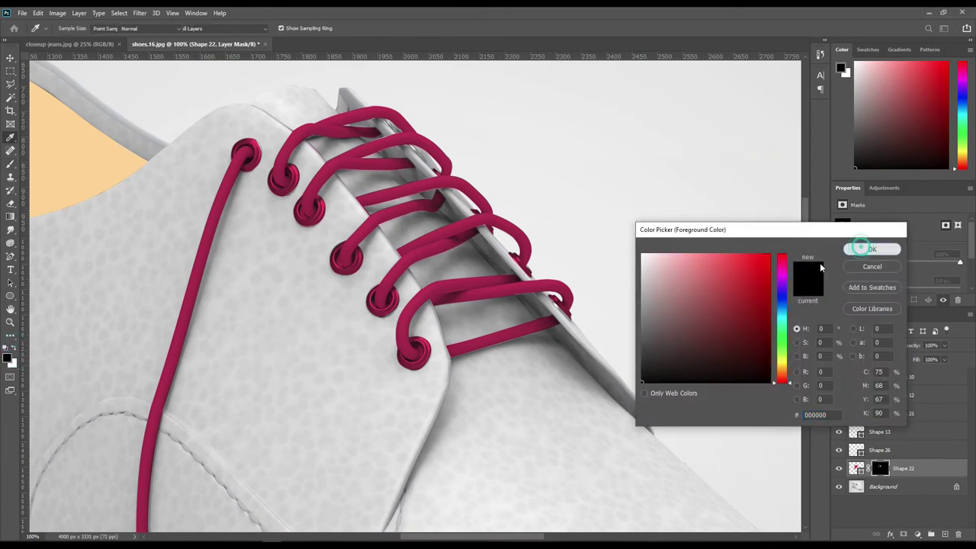
Step: Paint black on Shape 22's mask with a small brush over the lower eyelet rims
{"action": "left_click", "coordinate": [870, 249]}
{"action": "key", "text": "bracketleft"}
{"action": "key", "text": "bracketleft"}
{"action": "key", "text": "bracketleft"}
{"action": "key", "text": "bracketleft"}
{"action": "key", "text": "bracketleft"}
{"action": "key", "text": "bracketleft"}
{"action": "key", "text": "bracketleft"}
{"action": "key", "text": "bracketleft"}
{"action": "scroll", "coordinate": [514, 407], "scroll_direction": "up", "scroll_amount": 2}
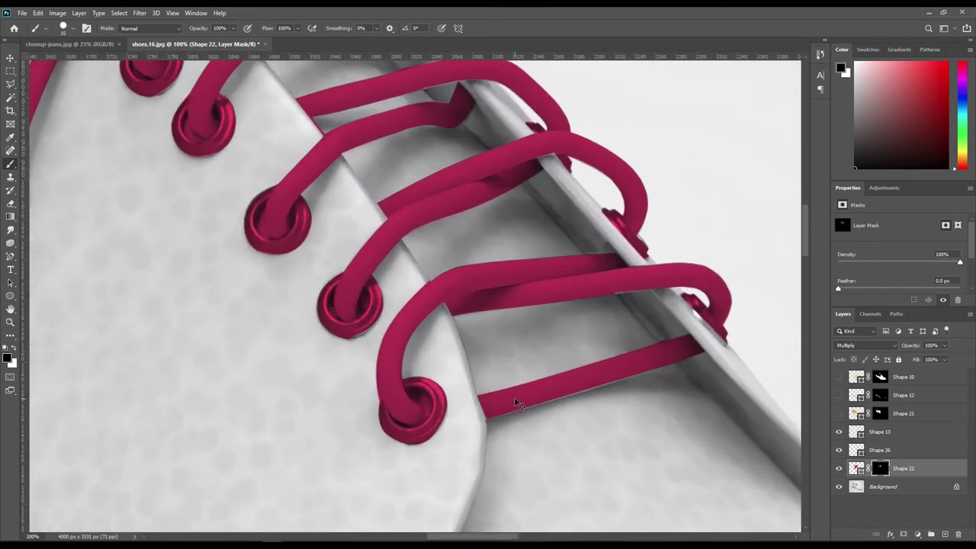
{"action": "scroll", "coordinate": [517, 392], "scroll_direction": "up", "scroll_amount": 2}
{"action": "left_click_drag", "start_coordinate": [536, 403], "coordinate": [516, 350]}
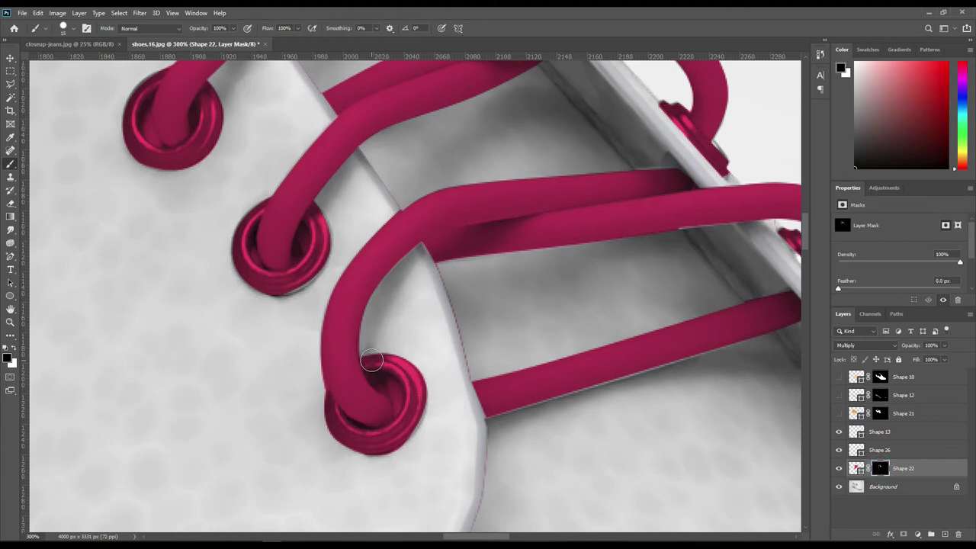
{"action": "left_click_drag", "start_coordinate": [371, 359], "coordinate": [402, 371]}
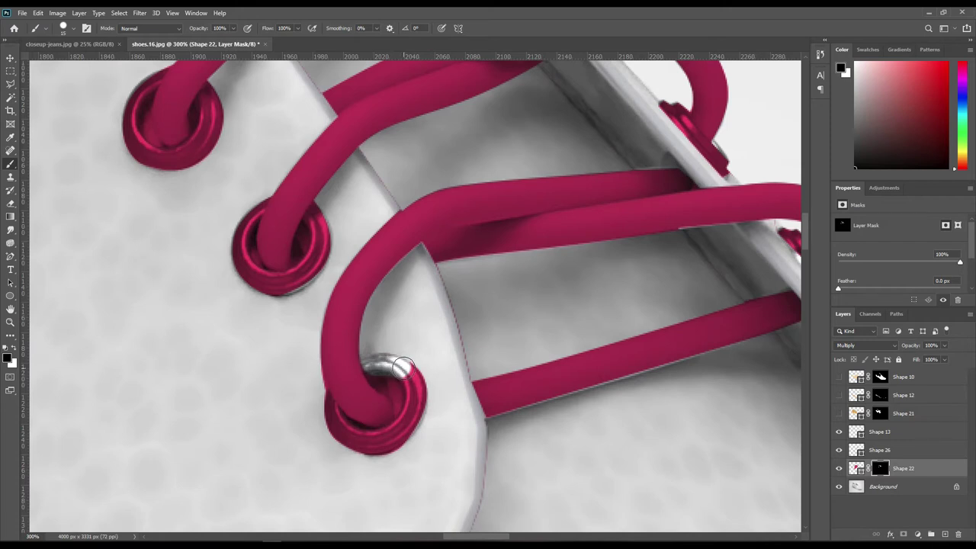
{"action": "mouse_move", "coordinate": [405, 368]}
{"action": "left_mouse_down"}
{"action": "mouse_move", "coordinate": [418, 412]}
{"action": "mouse_move", "coordinate": [378, 441]}
{"action": "mouse_move", "coordinate": [336, 424]}
{"action": "mouse_move", "coordinate": [319, 401]}
{"action": "mouse_move", "coordinate": [323, 436]}
{"action": "mouse_move", "coordinate": [392, 453]}
{"action": "mouse_move", "coordinate": [414, 429]}
{"action": "mouse_move", "coordinate": [419, 368]}
{"action": "left_mouse_up"}
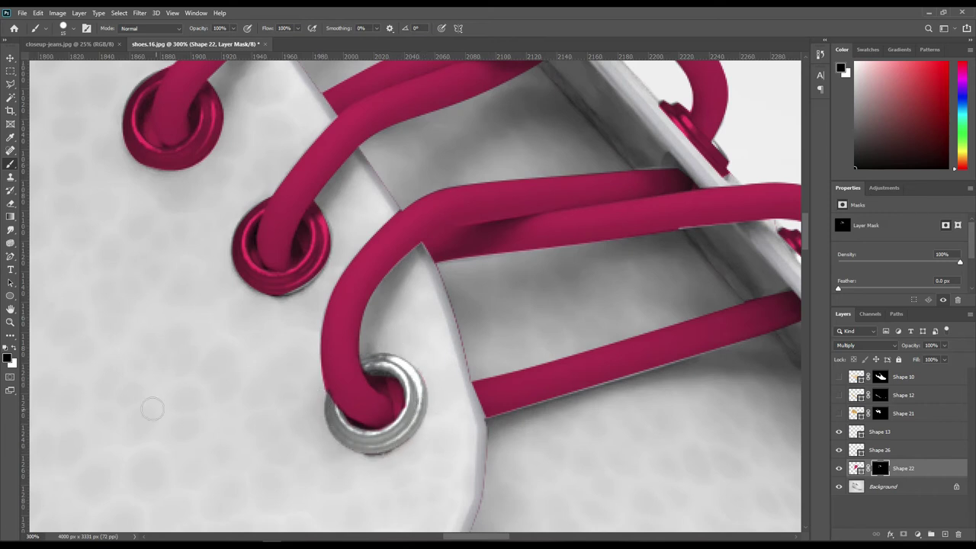
Step: Touch up an eyelet edge in white, then paint black over the middle eyelet rims
{"action": "left_click", "coordinate": [16, 348]}
{"action": "left_click_drag", "start_coordinate": [376, 382], "coordinate": [386, 392]}
{"action": "left_click", "coordinate": [16, 348]}
{"action": "mouse_move", "coordinate": [317, 214]}
{"action": "left_mouse_down"}
{"action": "mouse_move", "coordinate": [292, 279]}
{"action": "mouse_move", "coordinate": [316, 218]}
{"action": "left_mouse_up"}
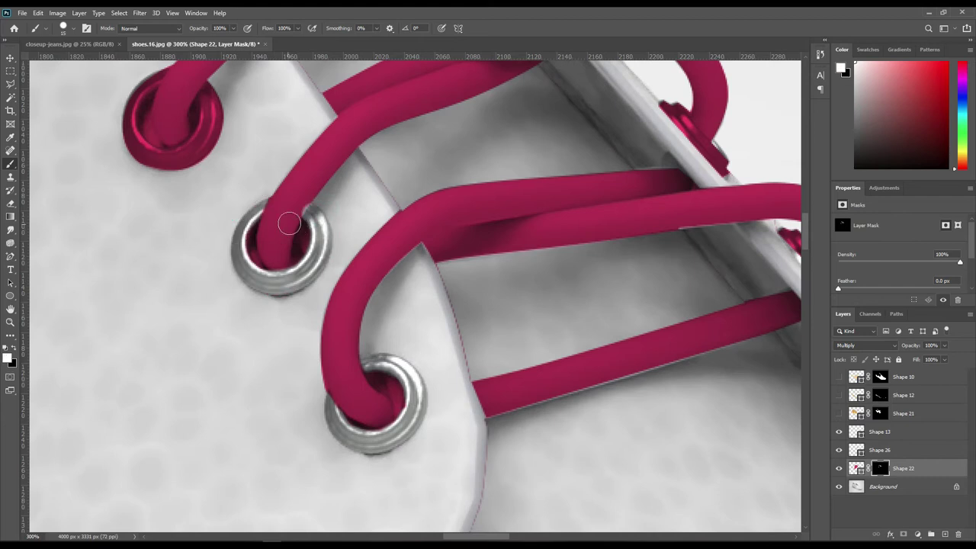
{"action": "scroll", "coordinate": [288, 218], "scroll_direction": "up", "scroll_amount": 5}
{"action": "mouse_move", "coordinate": [317, 358]}
{"action": "left_mouse_down"}
{"action": "mouse_move", "coordinate": [257, 297]}
{"action": "mouse_move", "coordinate": [262, 360]}
{"action": "left_mouse_up"}
{"action": "scroll", "coordinate": [262, 359], "scroll_direction": "up", "scroll_amount": 3}
{"action": "left_click_drag", "start_coordinate": [267, 284], "coordinate": [207, 336]}
{"action": "left_click_drag", "start_coordinate": [120, 185], "coordinate": [170, 218]}
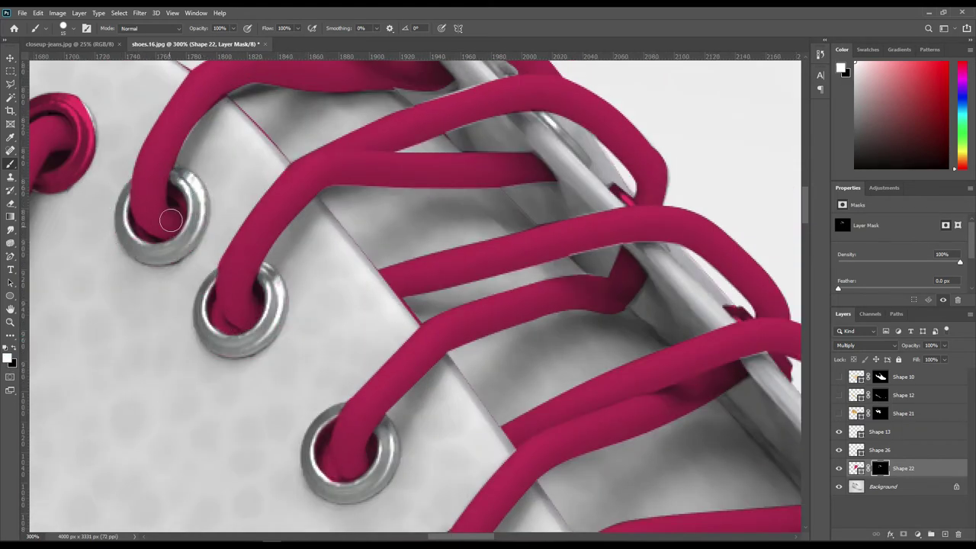
Step: Clear the pink from the remaining eyelet rims, swap to white, and zoom back out
{"action": "scroll", "coordinate": [170, 218], "scroll_direction": "up", "scroll_amount": 3}
{"action": "left_click_drag", "start_coordinate": [358, 252], "coordinate": [320, 336]}
{"action": "scroll", "coordinate": [446, 372], "scroll_direction": "right", "scroll_amount": 5}
{"action": "scroll", "coordinate": [473, 404], "scroll_direction": "left", "scroll_amount": 5}
{"action": "left_click_drag", "start_coordinate": [445, 371], "coordinate": [504, 420]}
{"action": "scroll", "coordinate": [427, 109], "scroll_direction": "left", "scroll_amount": 5}
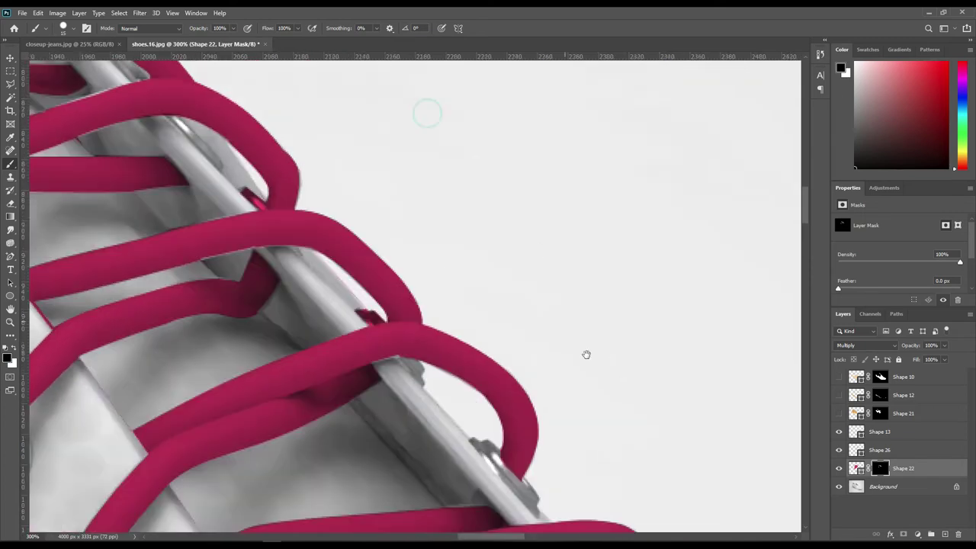
{"action": "key", "text": "x"}
{"action": "scroll", "coordinate": [511, 225], "scroll_direction": "left", "scroll_amount": 5}
{"action": "scroll", "coordinate": [511, 226], "scroll_direction": "down", "scroll_amount": 3}
{"action": "scroll", "coordinate": [510, 225], "scroll_direction": "down", "scroll_amount": 3}
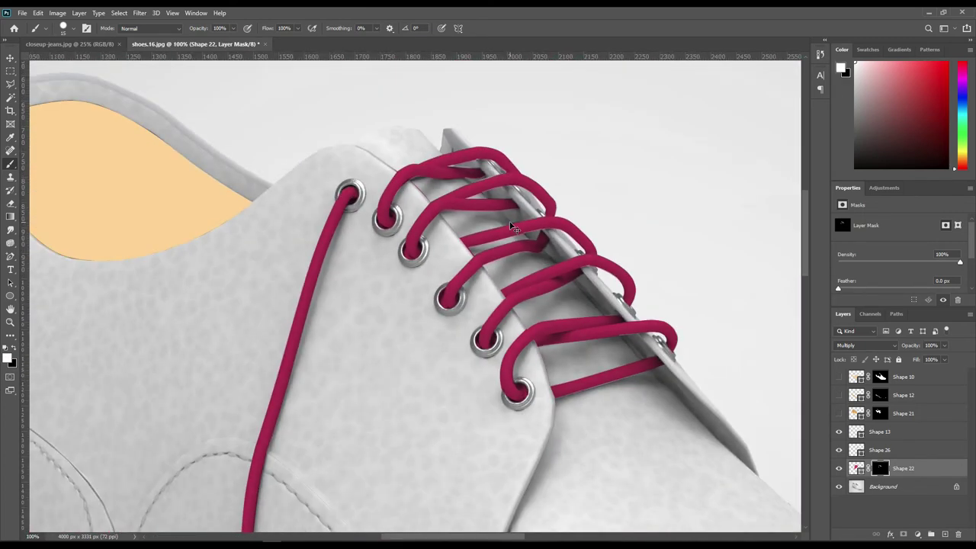
{"action": "scroll", "coordinate": [495, 212], "scroll_direction": "down", "scroll_amount": 3}
Step: Delete the Shape 26 layer and make Shape 21, 12 and 10 visible again
{"action": "left_click", "coordinate": [915, 467]}
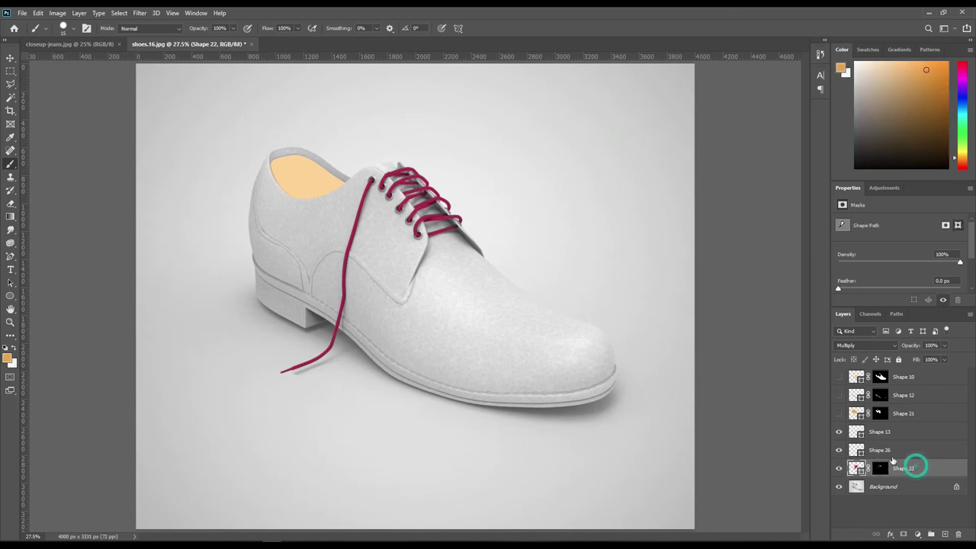
{"action": "left_click", "coordinate": [881, 450]}
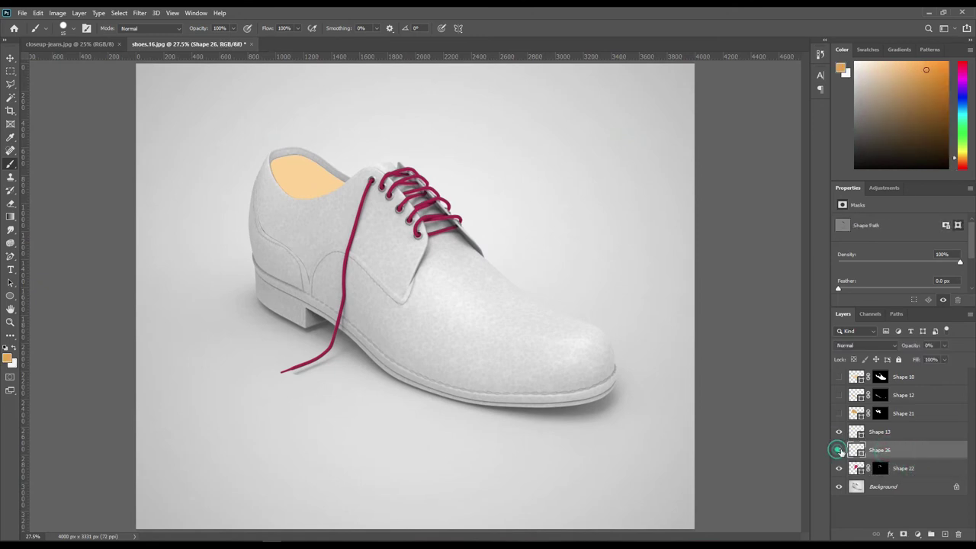
{"action": "key", "text": "Delete"}
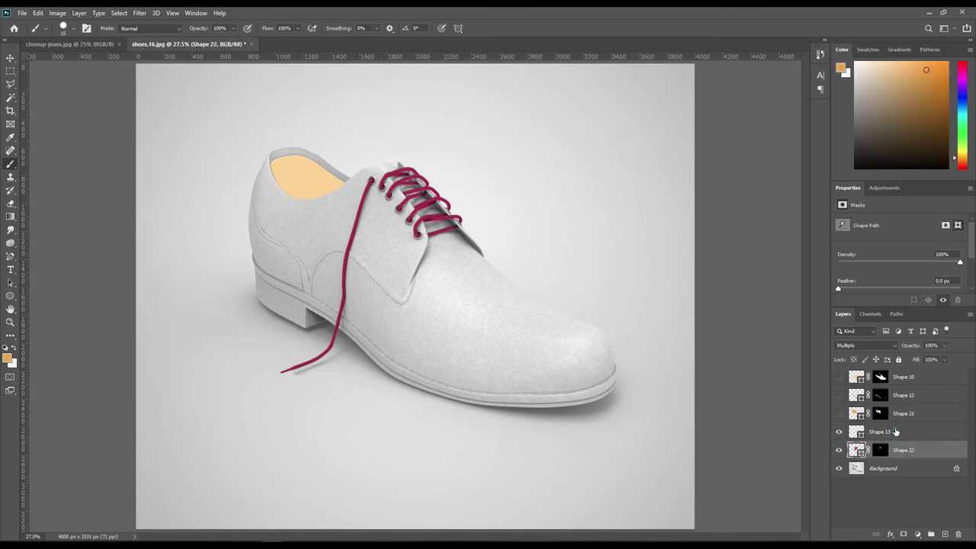
{"action": "left_click", "coordinate": [877, 433]}
{"action": "left_click", "coordinate": [839, 414]}
{"action": "left_click", "coordinate": [839, 395]}
{"action": "left_click", "coordinate": [839, 377]}
Step: Mask Shape 13 to the insole outline selection
{"action": "left_click", "coordinate": [860, 433], "text": "ctrl"}
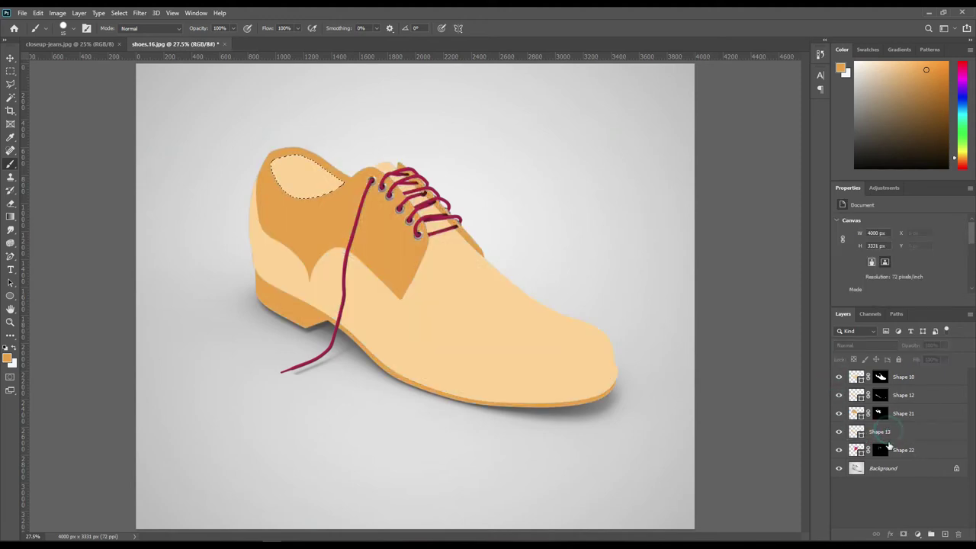
{"action": "left_click", "coordinate": [899, 431]}
{"action": "left_click", "coordinate": [903, 534]}
{"action": "left_click", "coordinate": [913, 506]}
Step: Select the shape layers from Shape 10 to Shape 22 and group them
{"action": "left_click", "coordinate": [901, 471]}
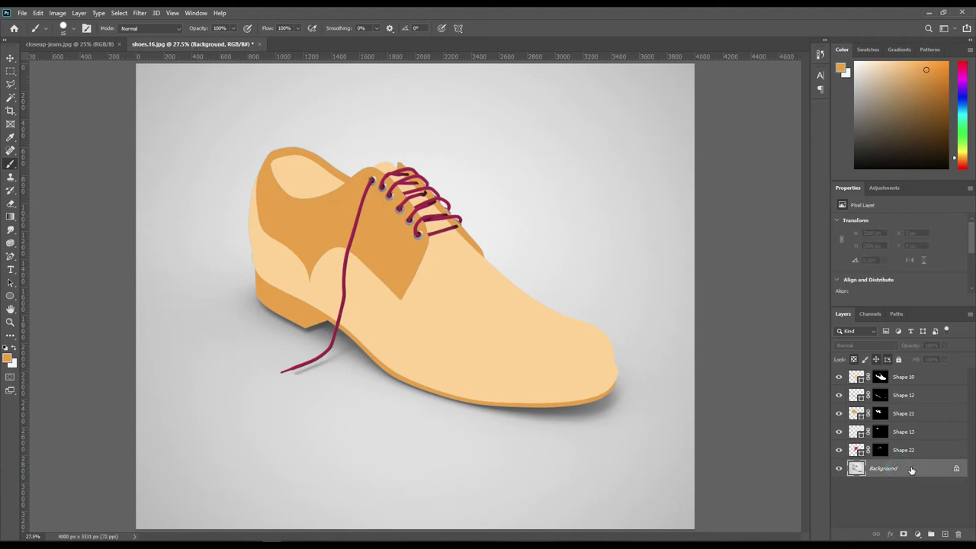
{"action": "left_click", "coordinate": [913, 449]}
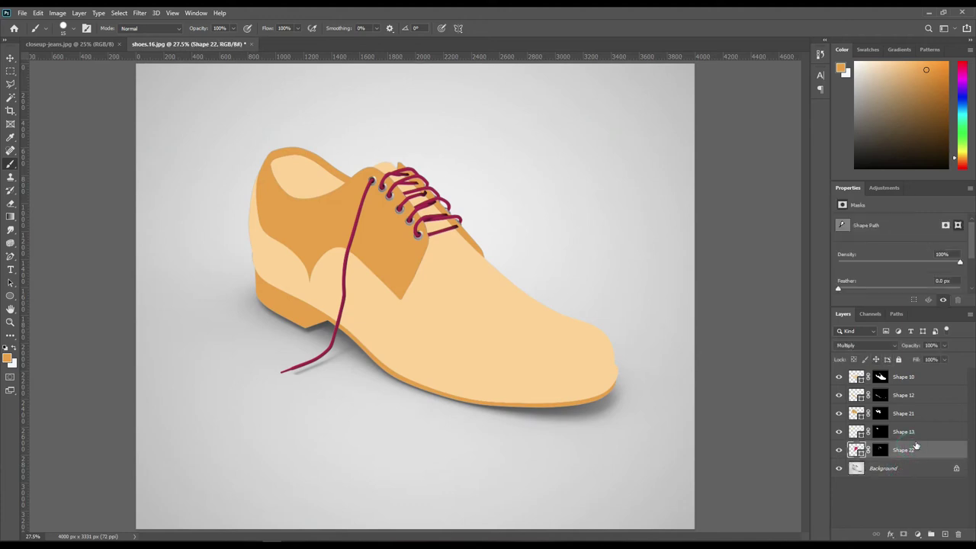
{"action": "left_click", "coordinate": [919, 378], "text": "shift"}
{"action": "left_click_drag", "start_coordinate": [922, 454], "coordinate": [931, 534]}
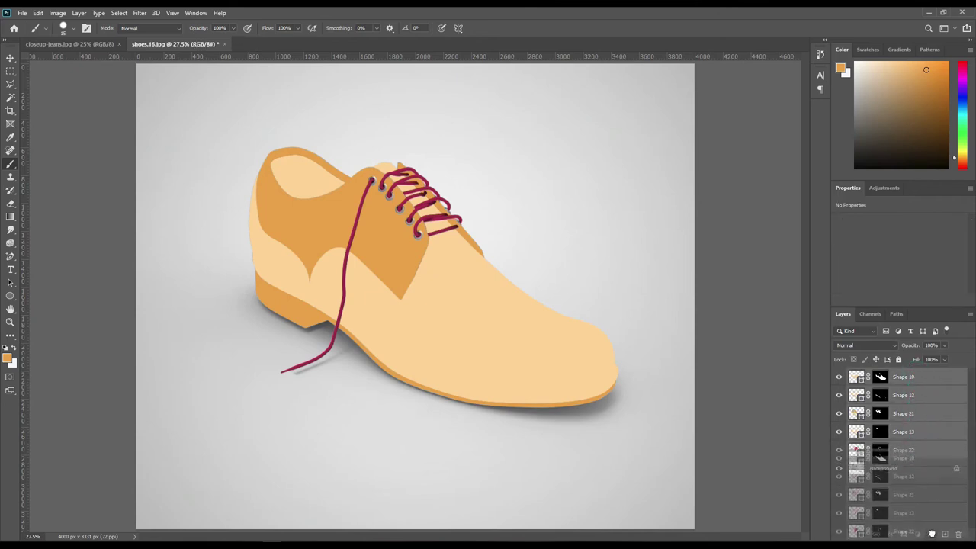
Step: Rename the new group 'Object ID', hide it, and select the Background layer
{"action": "double_click", "coordinate": [878, 375]}
{"action": "type", "text": "Object"}
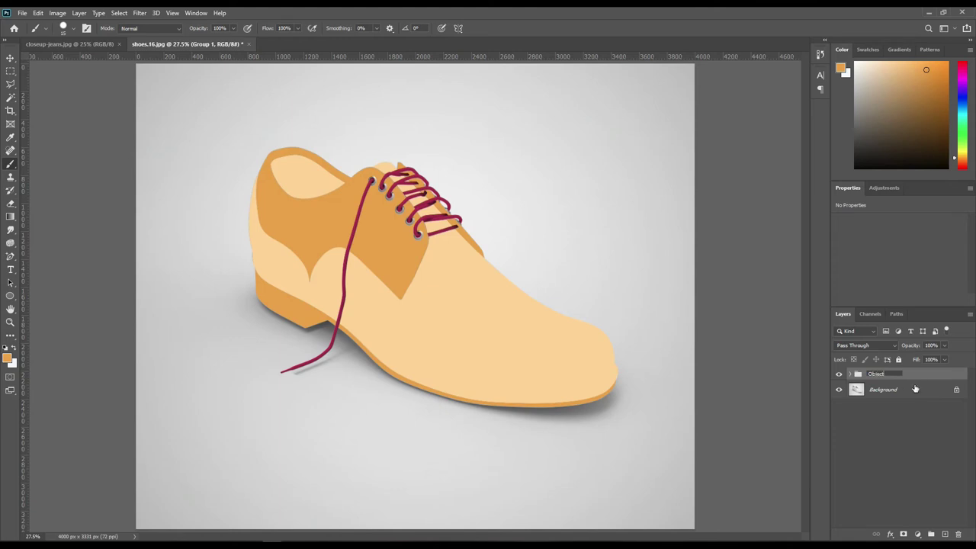
{"action": "type", "text": "D"}
{"action": "key", "text": "Return"}
{"action": "left_click", "coordinate": [839, 374]}
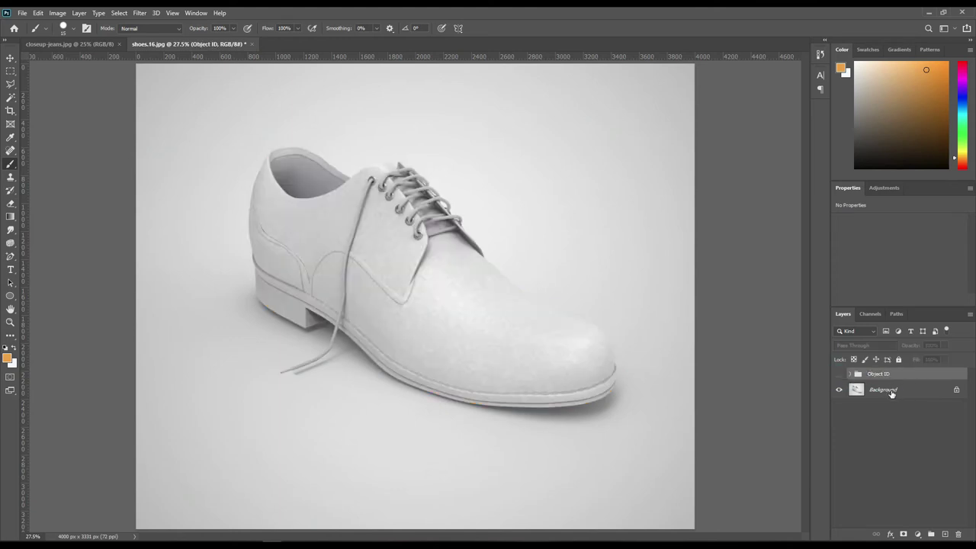
{"action": "left_click", "coordinate": [892, 390]}
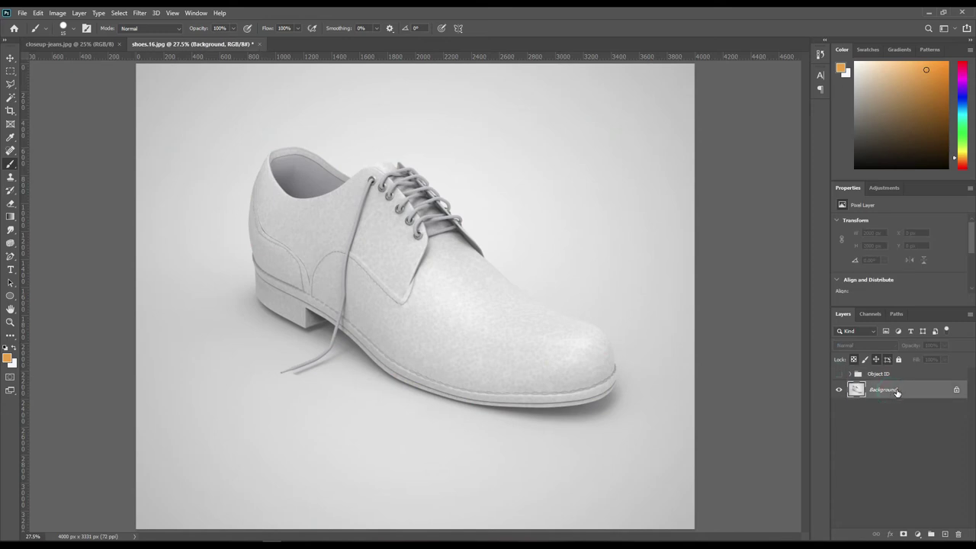
Step: Switch to the Rectangle Tool from the shape tools
{"action": "left_click", "coordinate": [9, 296]}
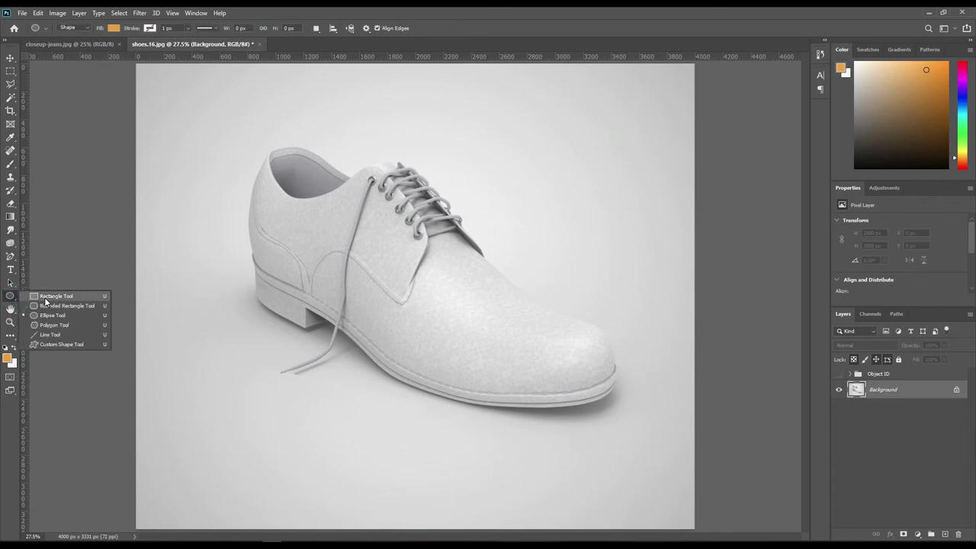
{"action": "left_click", "coordinate": [10, 58]}
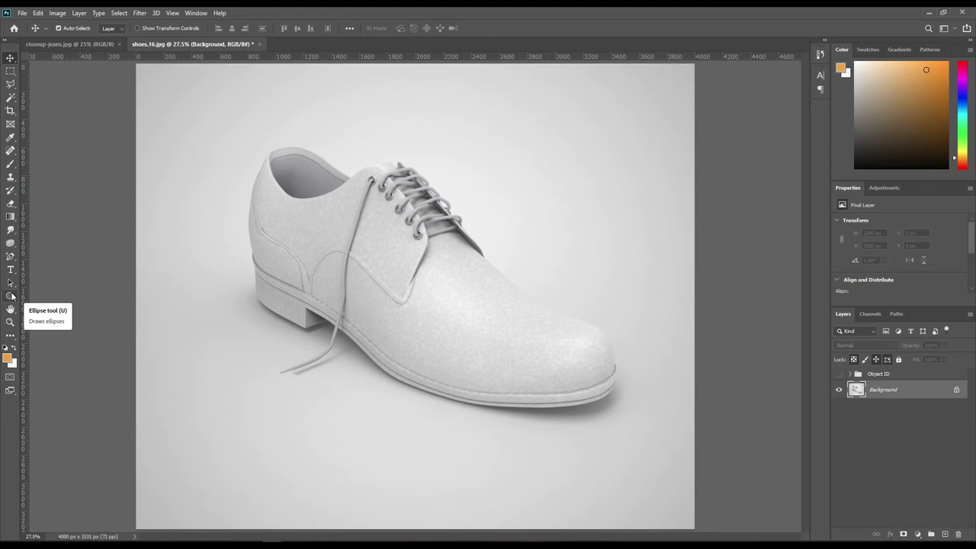
{"action": "left_click", "coordinate": [11, 296]}
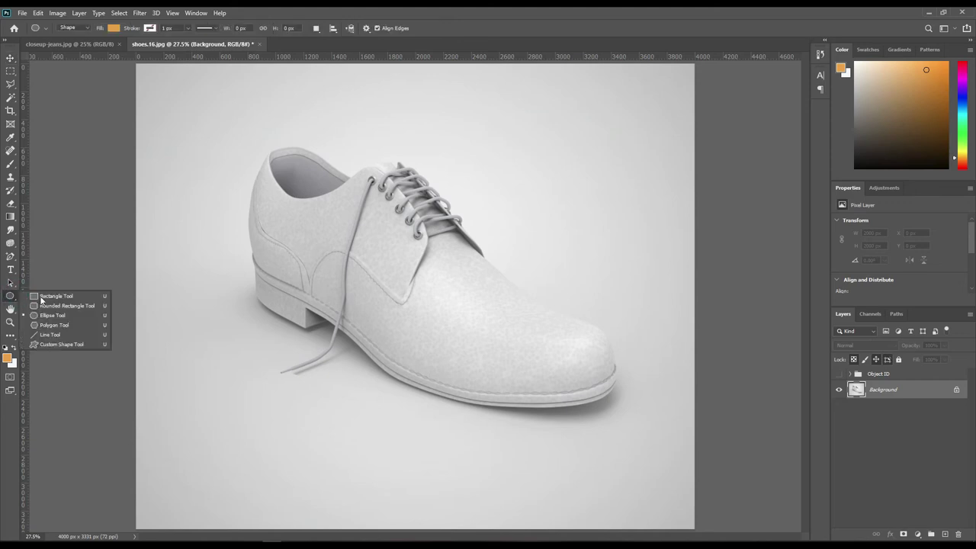
{"action": "left_click", "coordinate": [41, 298]}
Step: Draw Rectangle 1 over the shoe's middle, fill it blue #3773eb, and convert to Smart Object
{"action": "mouse_move", "coordinate": [309, 128]}
{"action": "left_mouse_down"}
{"action": "mouse_move", "coordinate": [501, 478]}
{"action": "mouse_move", "coordinate": [491, 521]}
{"action": "left_mouse_up"}
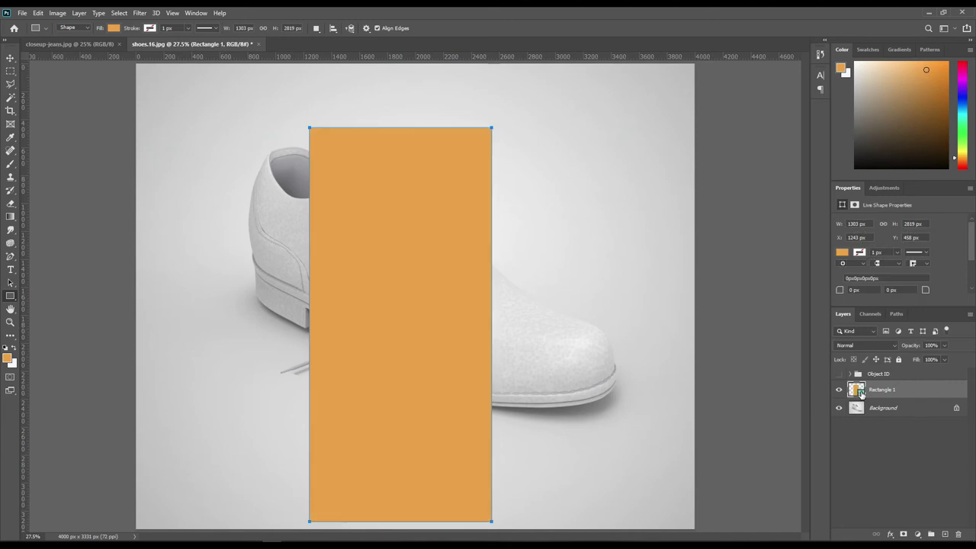
{"action": "double_click", "coordinate": [861, 393]}
{"action": "left_click_drag", "start_coordinate": [783, 359], "coordinate": [784, 306]}
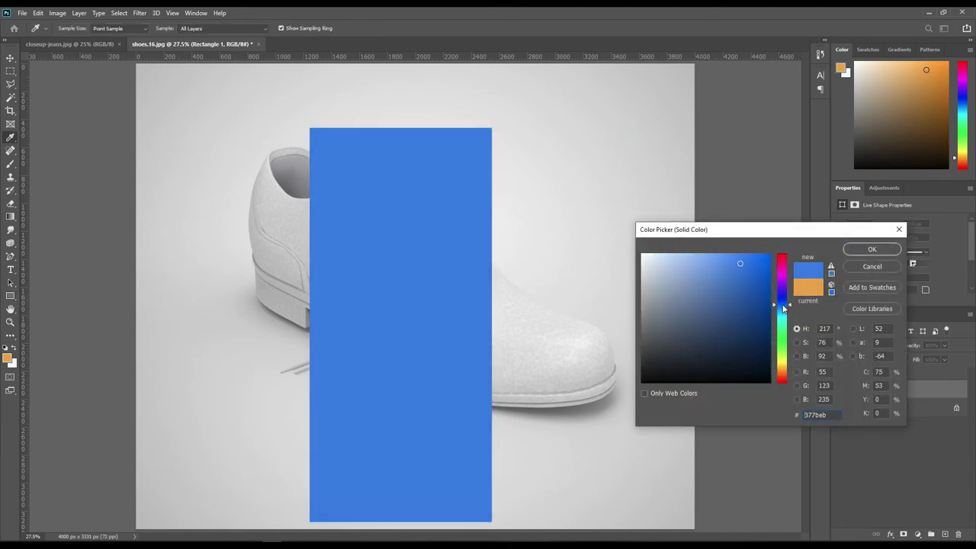
{"action": "left_click", "coordinate": [872, 250]}
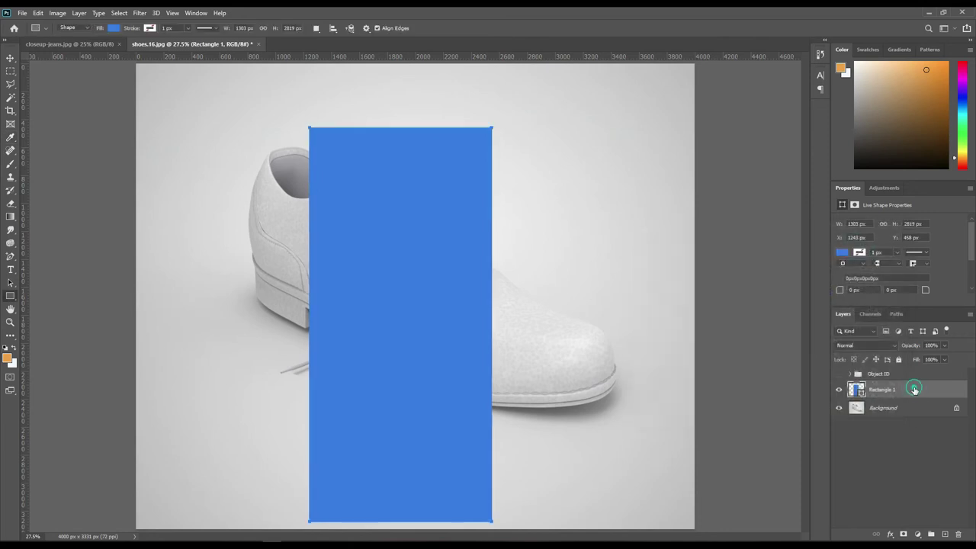
{"action": "right_click", "coordinate": [914, 388]}
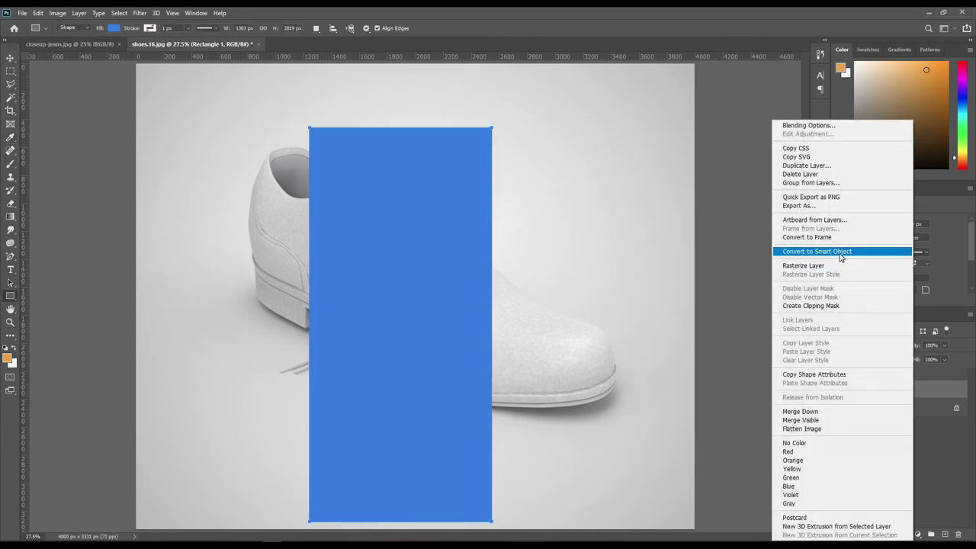
{"action": "left_click", "coordinate": [841, 252]}
Step: Set Rectangle 1 to 24% opacity, rotate it about -40°, and move it over the shoe
{"action": "key", "text": "2"}
{"action": "key", "text": "4"}
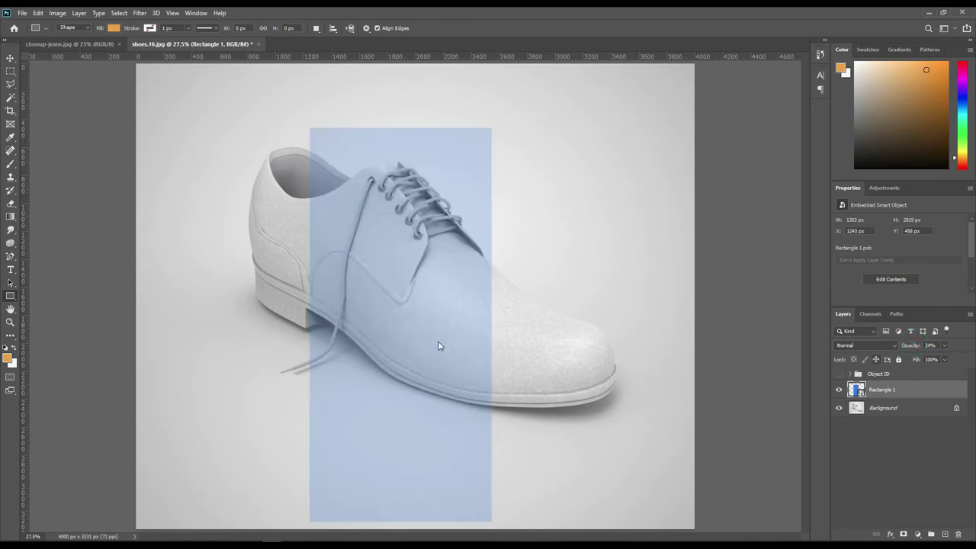
{"action": "key", "text": "ctrl+t"}
{"action": "left_click_drag", "start_coordinate": [534, 255], "coordinate": [460, 179]}
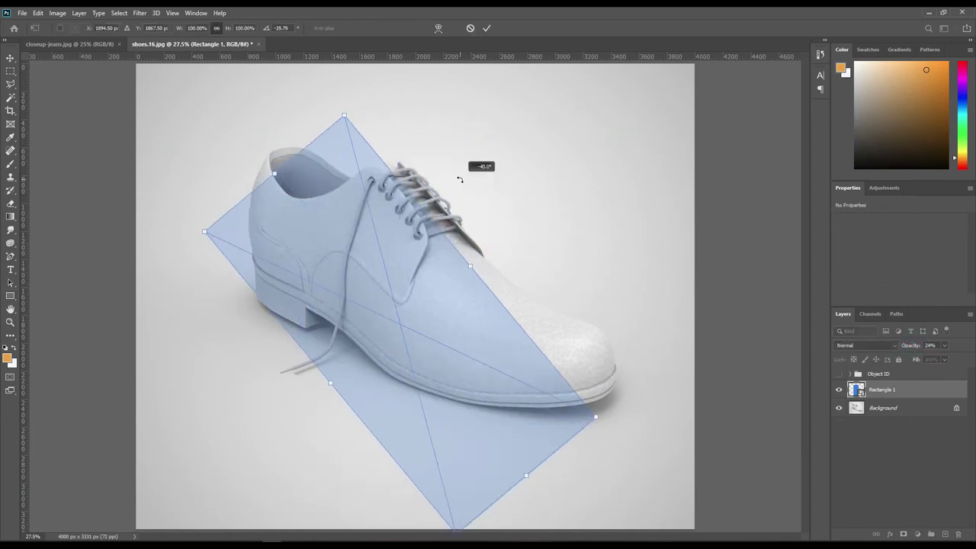
{"action": "left_click_drag", "start_coordinate": [485, 380], "coordinate": [539, 351]}
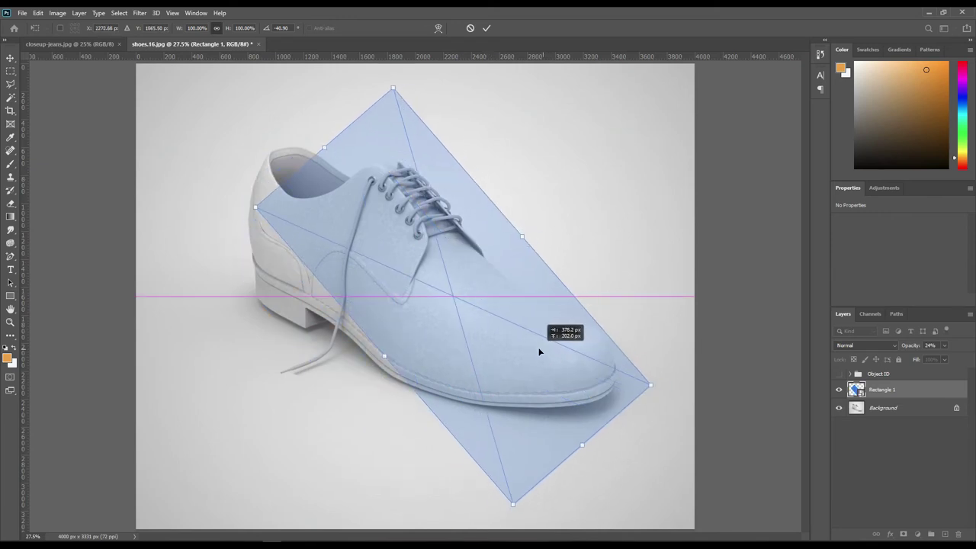
Step: Distort the rectangle's corners past the heel, toe, collar and sole, then apply
{"action": "right_click", "coordinate": [494, 310]}
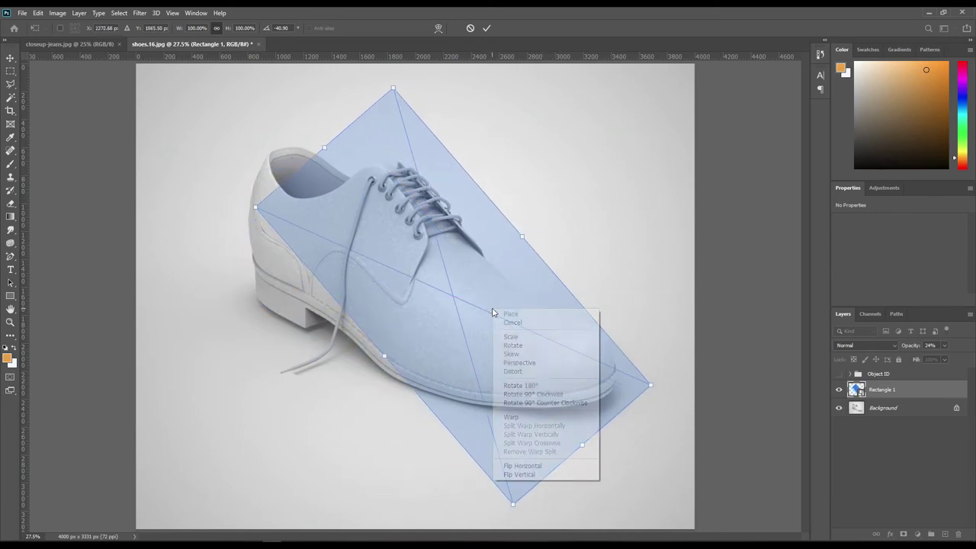
{"action": "left_click", "coordinate": [522, 372]}
{"action": "left_click_drag", "start_coordinate": [257, 207], "coordinate": [176, 214]}
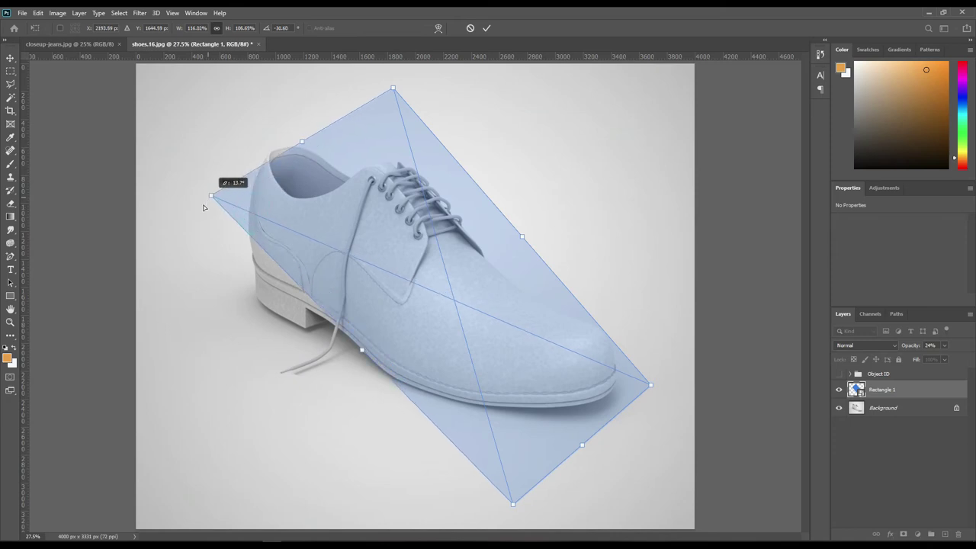
{"action": "mouse_move", "coordinate": [393, 87]}
{"action": "left_mouse_down"}
{"action": "mouse_move", "coordinate": [372, 116]}
{"action": "mouse_move", "coordinate": [392, 110]}
{"action": "left_mouse_up"}
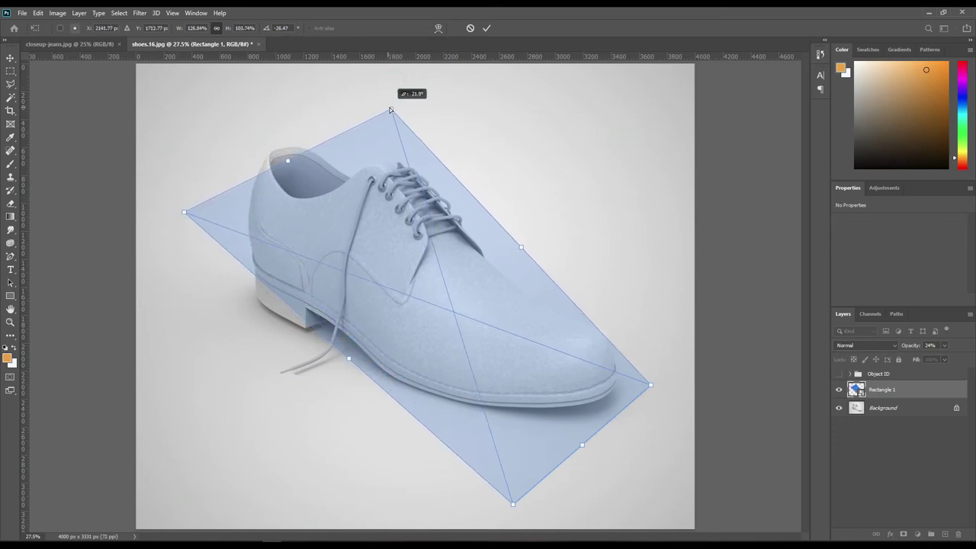
{"action": "left_click_drag", "start_coordinate": [514, 505], "coordinate": [568, 459]}
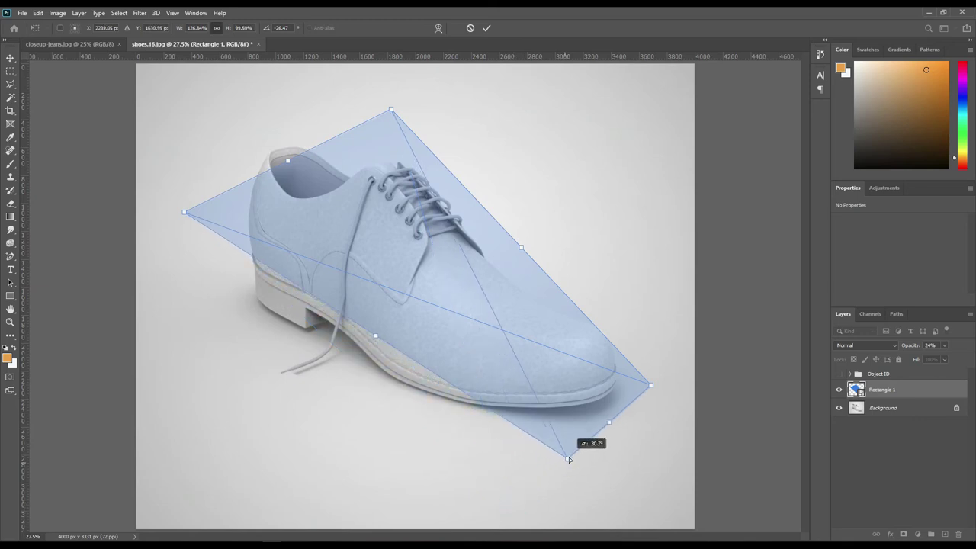
{"action": "left_click_drag", "start_coordinate": [184, 214], "coordinate": [173, 239]}
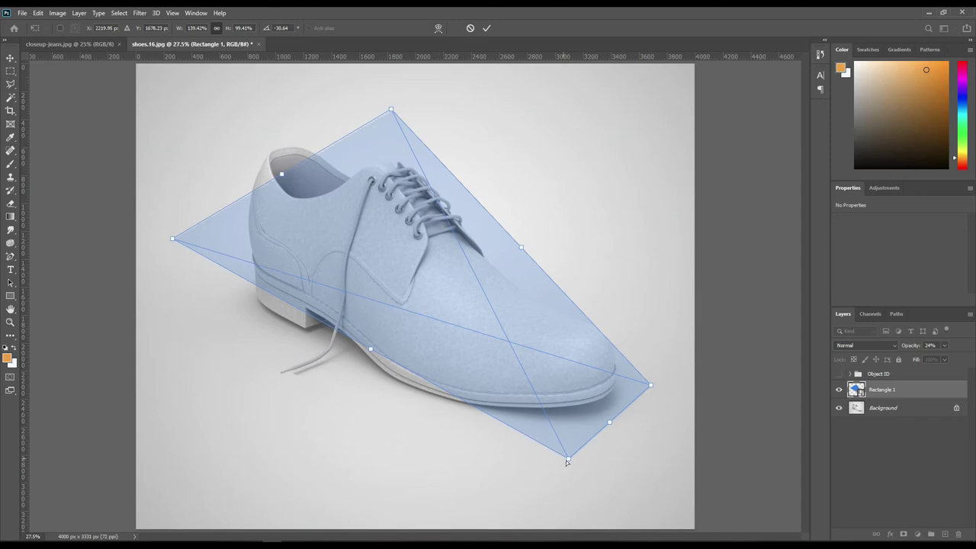
{"action": "left_click_drag", "start_coordinate": [568, 459], "coordinate": [564, 469]}
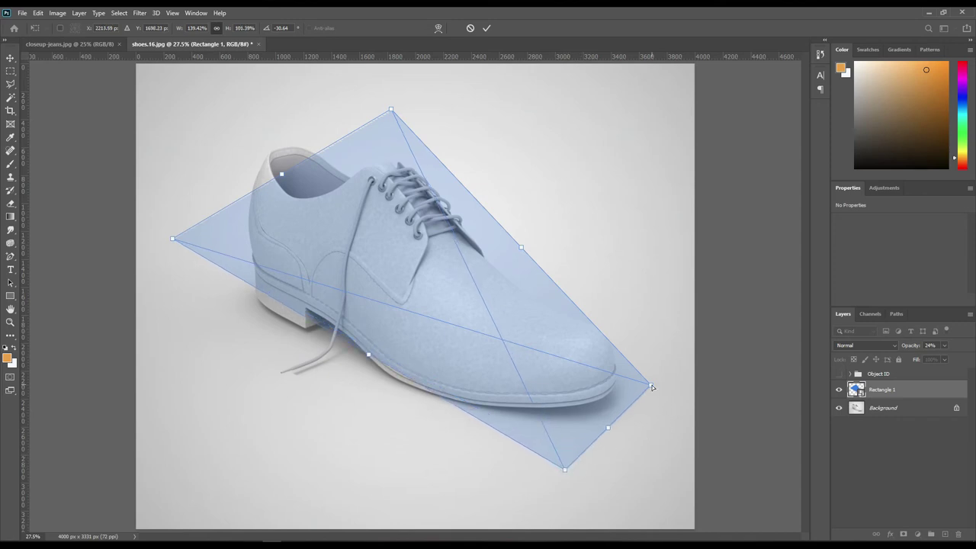
{"action": "left_click_drag", "start_coordinate": [652, 387], "coordinate": [700, 304]}
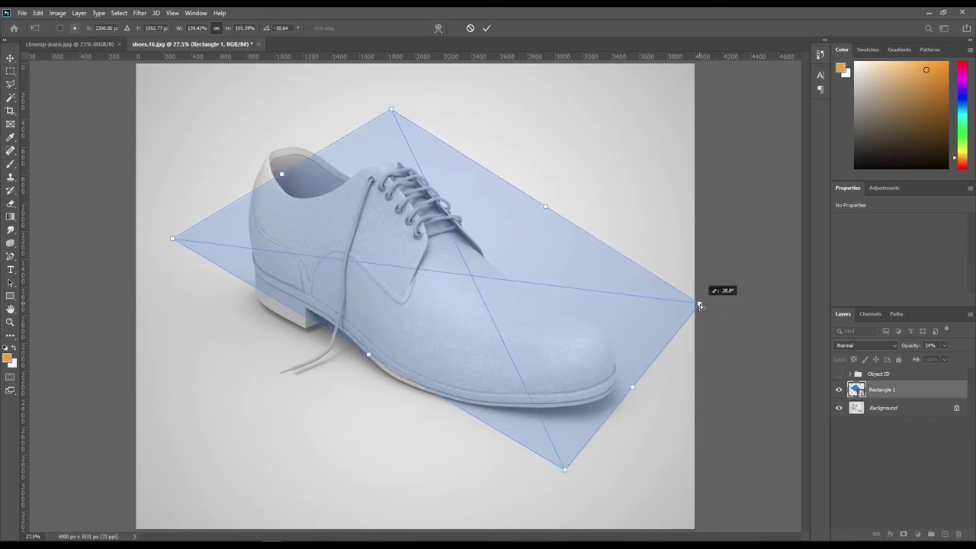
{"action": "mouse_move", "coordinate": [392, 110]}
{"action": "left_mouse_down"}
{"action": "mouse_move", "coordinate": [342, 122]}
{"action": "mouse_move", "coordinate": [322, 103]}
{"action": "left_mouse_up"}
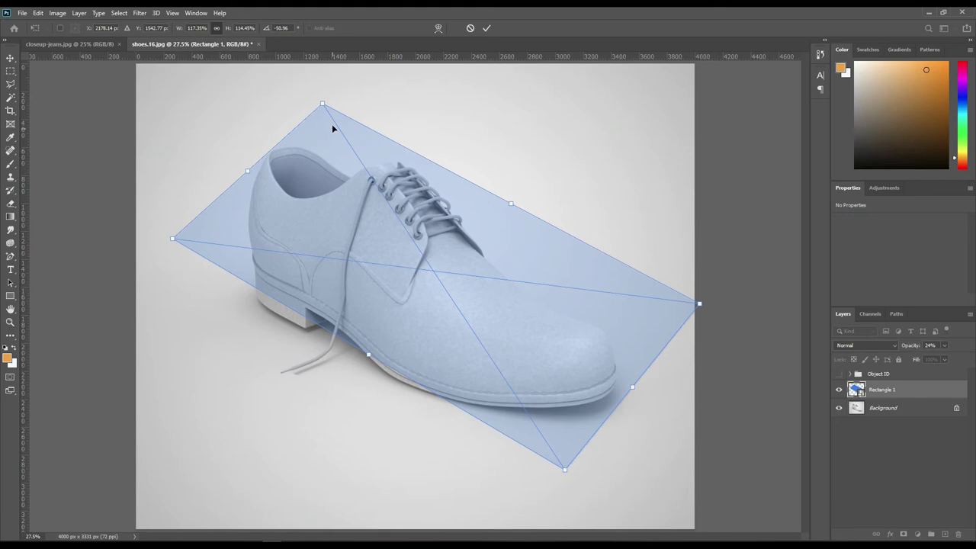
{"action": "left_click_drag", "start_coordinate": [322, 103], "coordinate": [320, 98]}
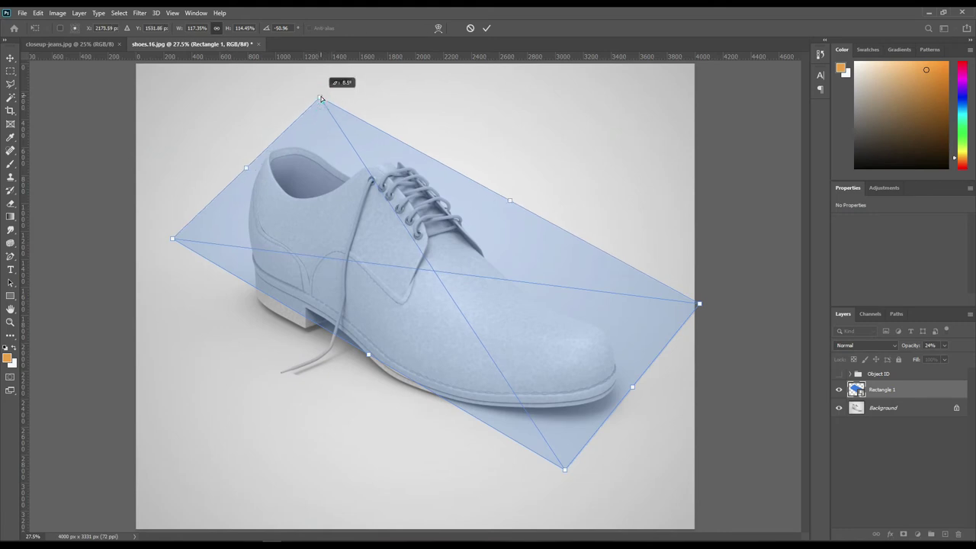
{"action": "left_click", "coordinate": [566, 472]}
{"action": "left_click", "coordinate": [486, 28]}
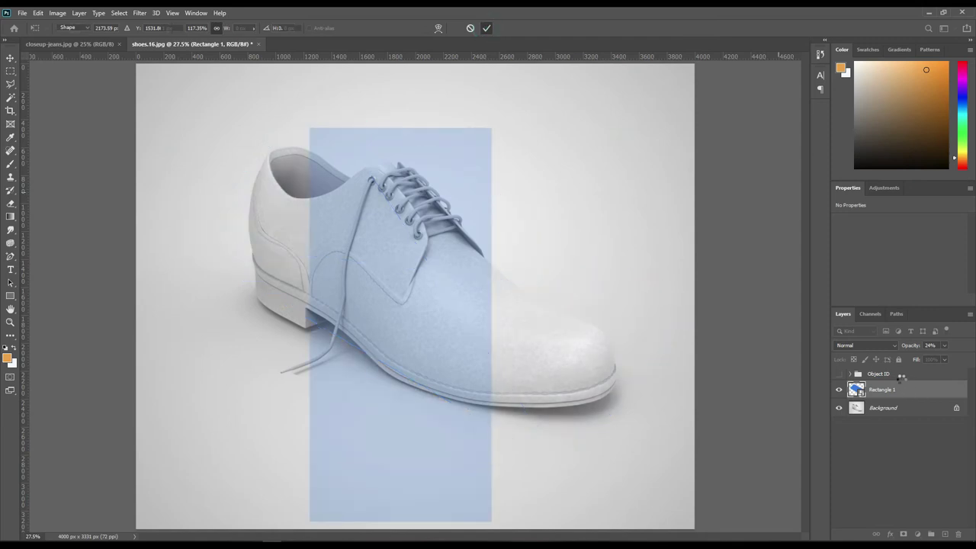
Step: Restore Rectangle 1 to 100% opacity and mask it to the shoe body shape
{"action": "key", "text": "0"}
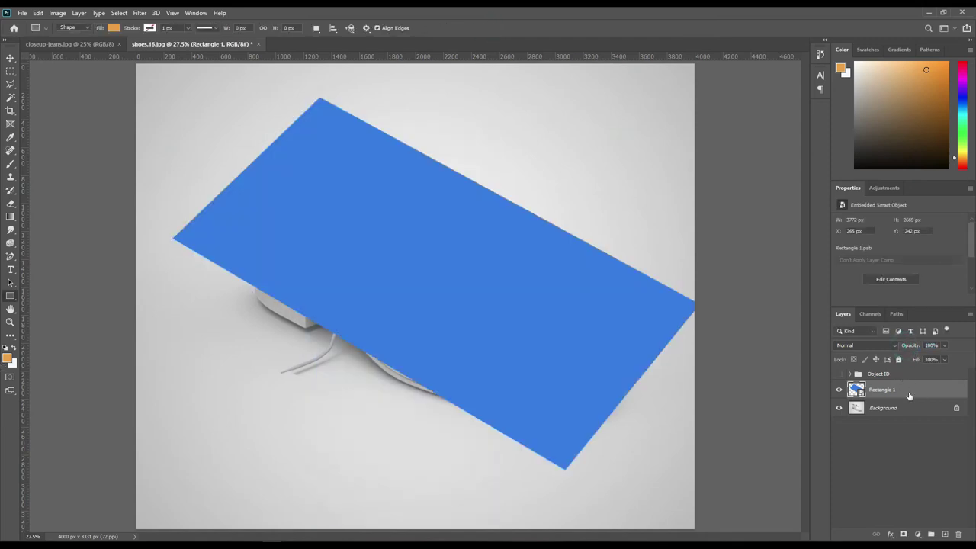
{"action": "left_click", "coordinate": [851, 375]}
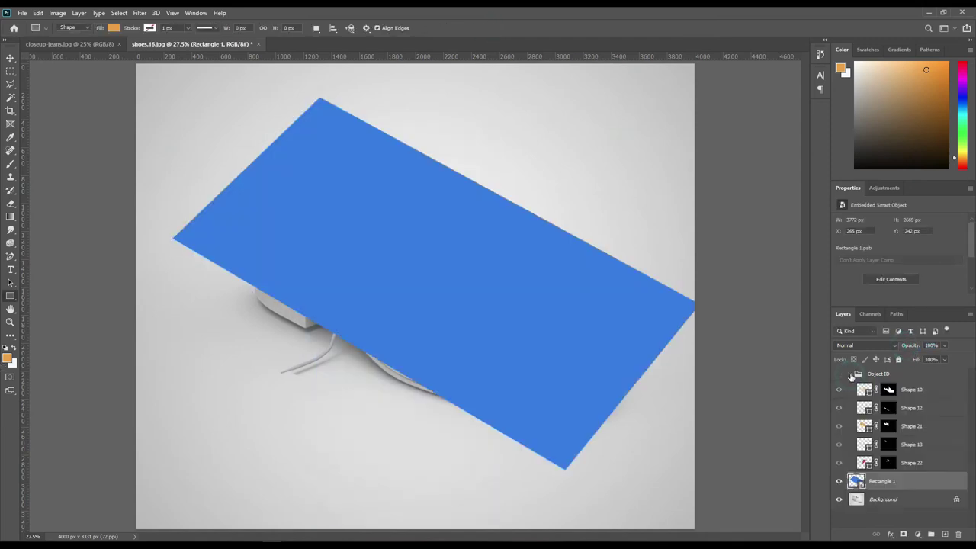
{"action": "left_click", "coordinate": [889, 389], "text": "ctrl"}
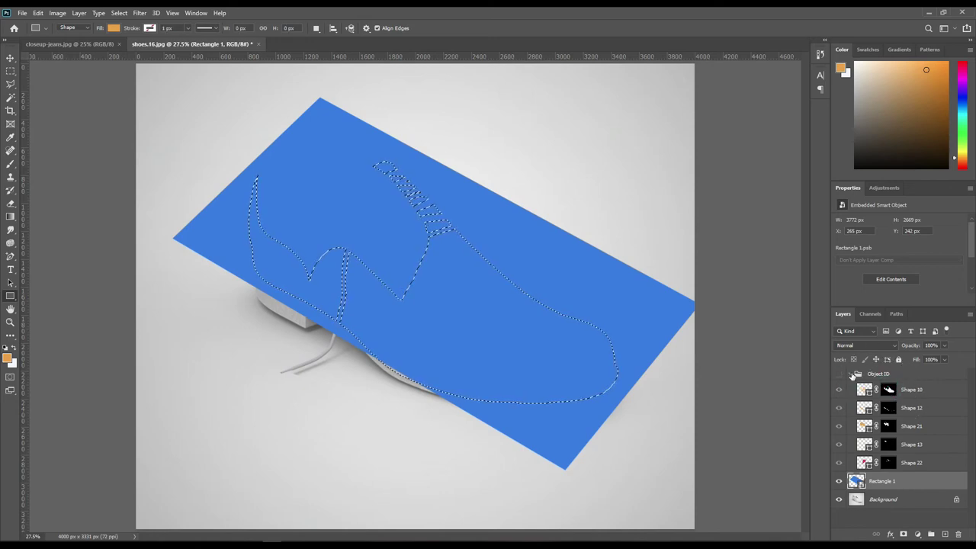
{"action": "left_click", "coordinate": [852, 374]}
{"action": "left_click", "coordinate": [904, 534]}
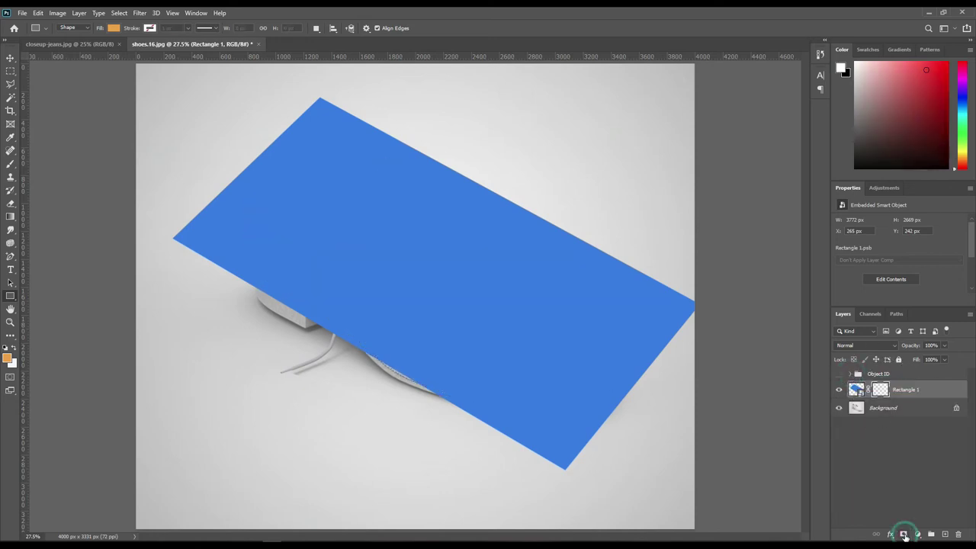
{"action": "left_click", "coordinate": [872, 451]}
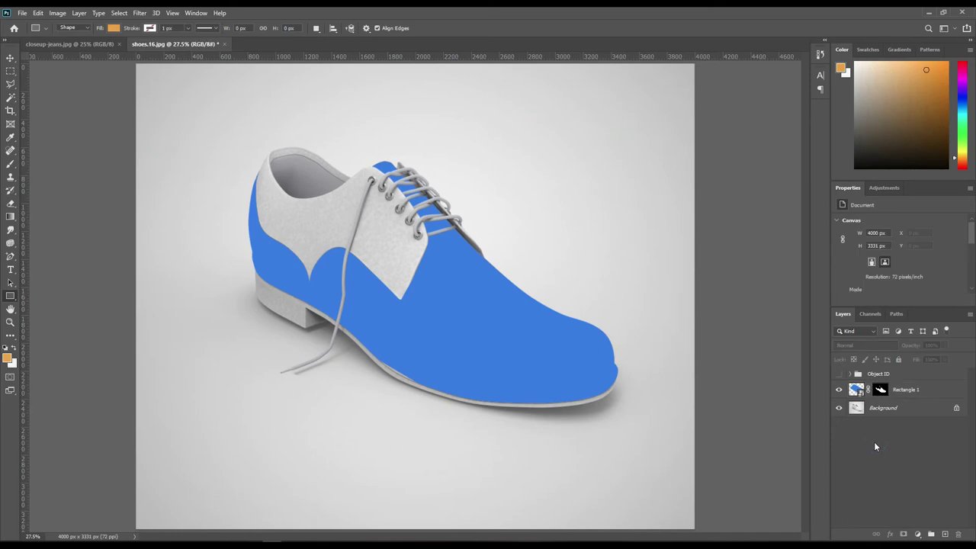
Step: Delete the blue fill's mask and nudge the rectangle slightly down
{"action": "left_click", "coordinate": [851, 374]}
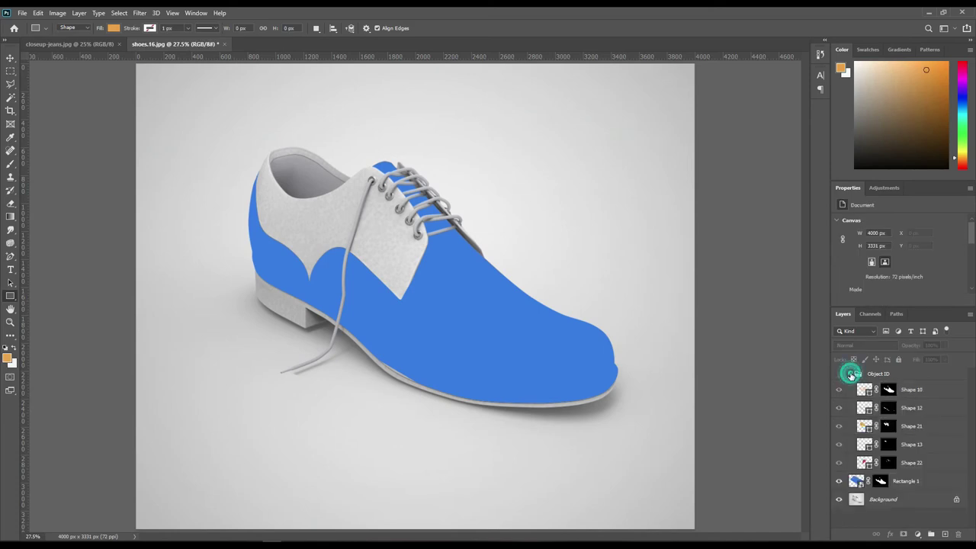
{"action": "left_click", "coordinate": [851, 373]}
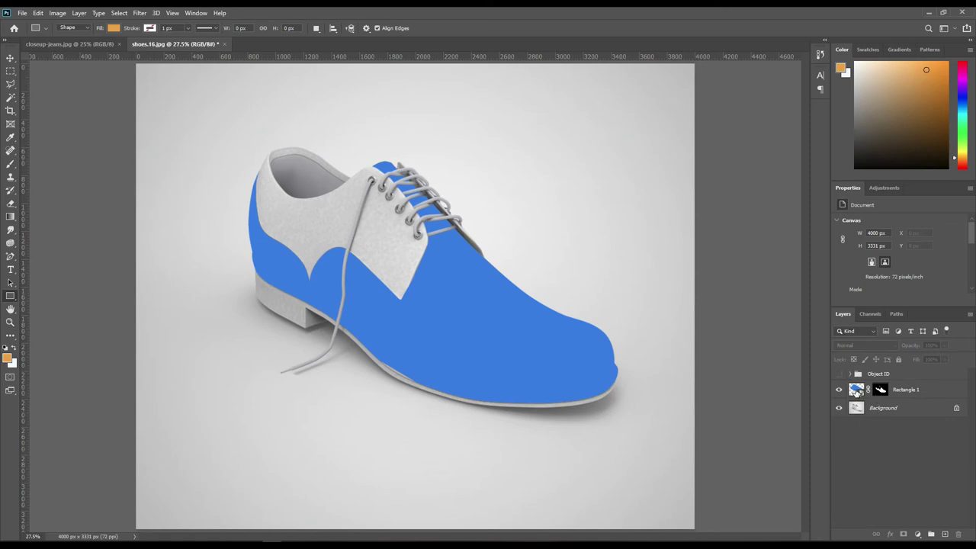
{"action": "right_click", "coordinate": [877, 391]}
{"action": "left_click", "coordinate": [895, 411]}
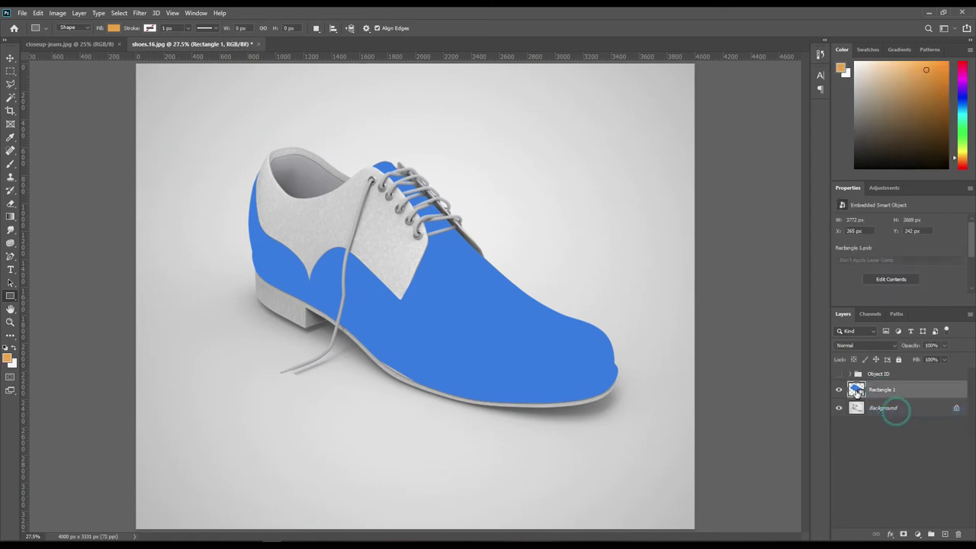
{"action": "left_click", "coordinate": [10, 58]}
{"action": "left_click_drag", "start_coordinate": [478, 273], "coordinate": [478, 276]}
{"action": "key", "text": "Down"}
{"action": "key", "text": "Down"}
{"action": "key", "text": "Down"}
{"action": "key", "text": "Down"}
{"action": "key", "text": "Down"}
{"action": "key", "text": "Down"}
{"action": "key", "text": "Down"}
{"action": "key", "text": "Down"}
{"action": "key", "text": "Down"}
{"action": "key", "text": "Down"}
{"action": "key", "text": "Down"}
{"action": "key", "text": "Down"}
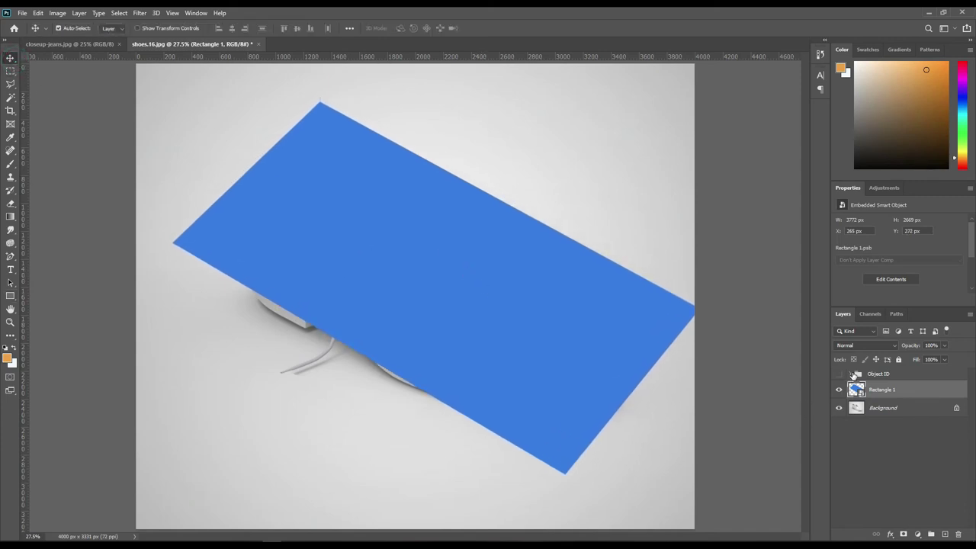
Step: Re-mask the blue rectangle to the shoe body shape from the Object ID group
{"action": "left_click", "coordinate": [853, 374]}
{"action": "left_click", "coordinate": [888, 393], "text": "ctrl"}
{"action": "left_click", "coordinate": [851, 371]}
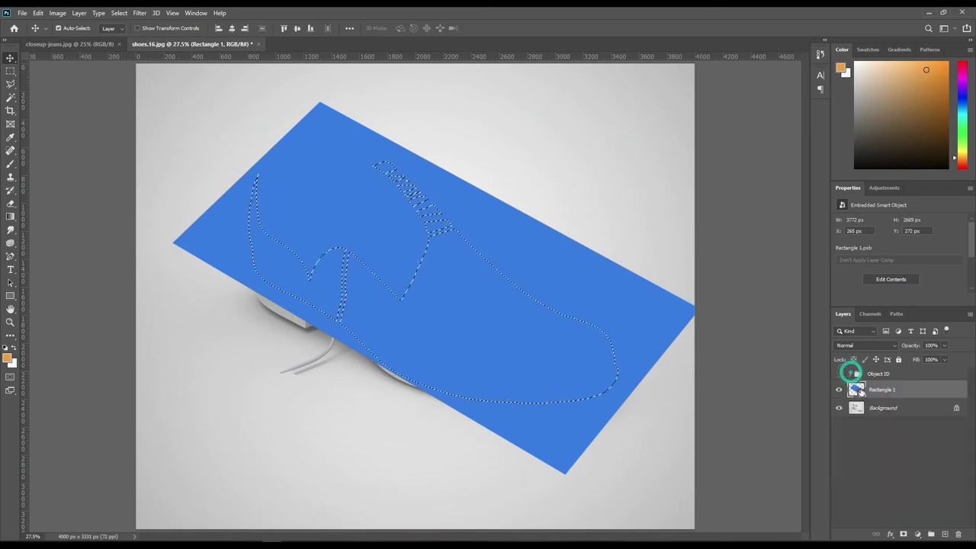
{"action": "left_click", "coordinate": [904, 534]}
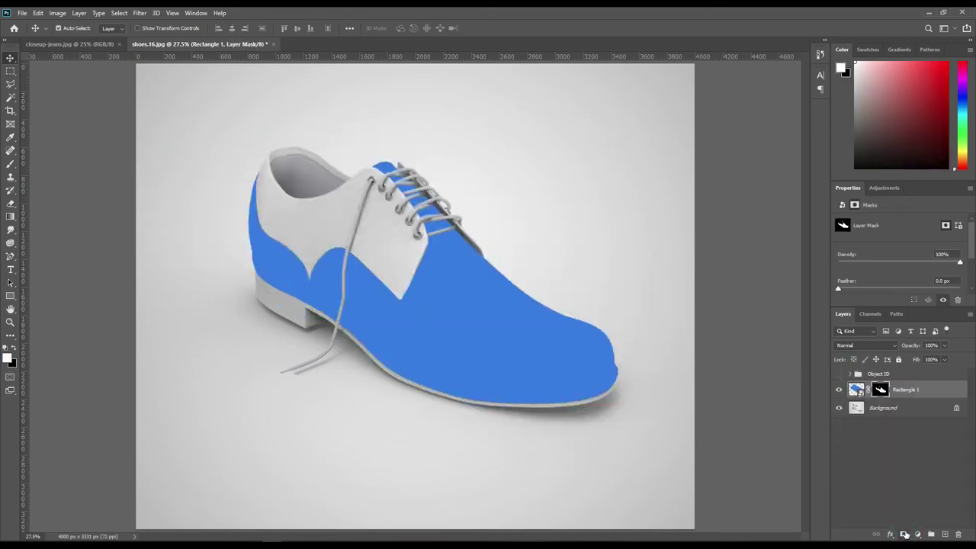
{"action": "left_click", "coordinate": [860, 463]}
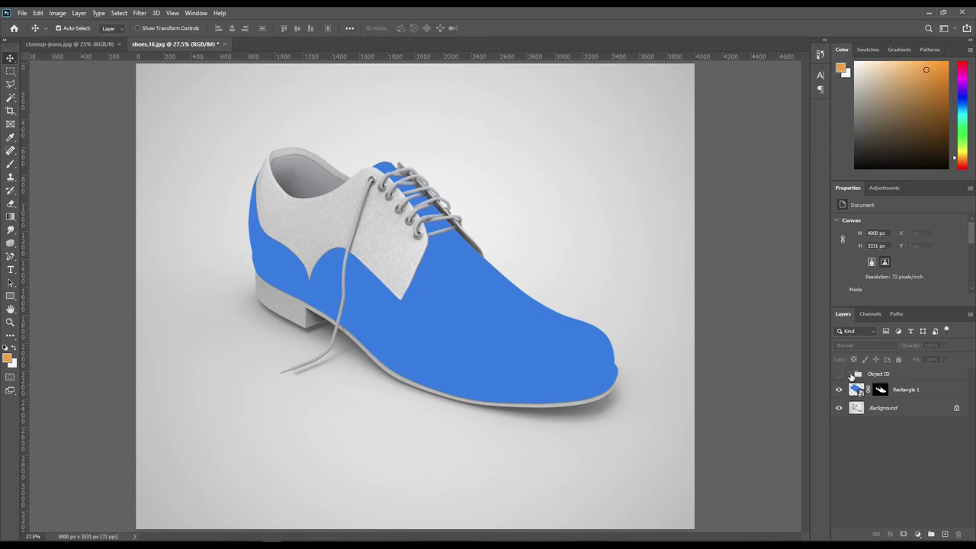
Step: Draw an orange rectangle over the upper, convert it to a smart object, and lower its opacity
{"action": "left_click", "coordinate": [10, 296]}
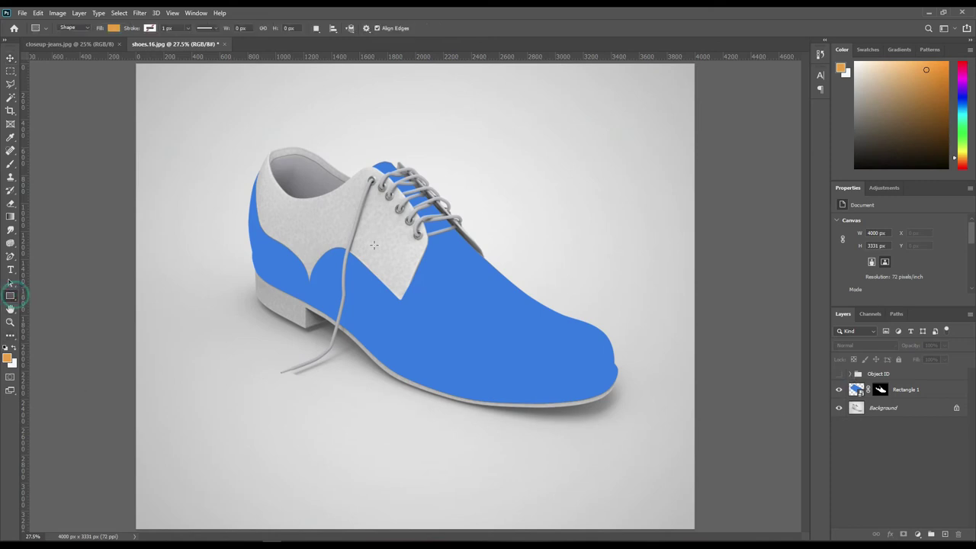
{"action": "left_click_drag", "start_coordinate": [240, 147], "coordinate": [540, 343]}
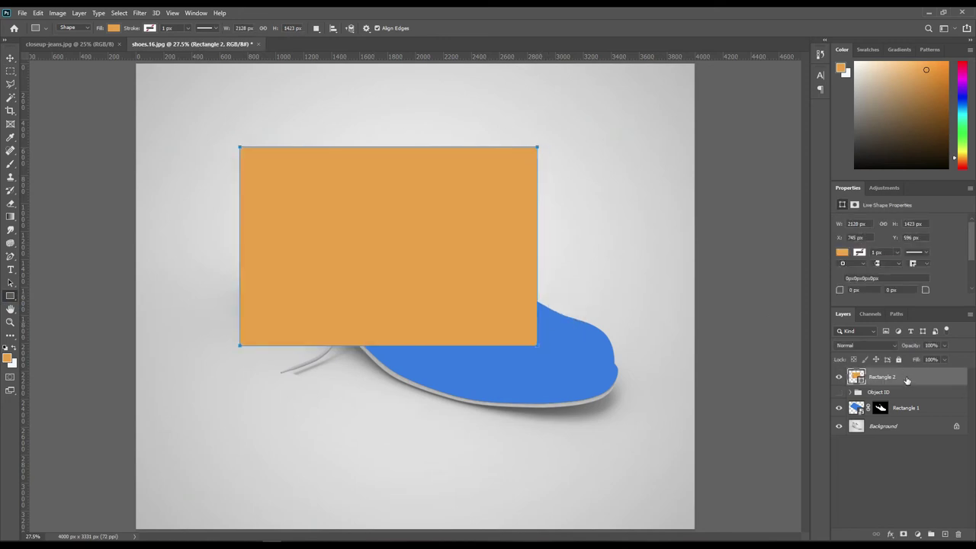
{"action": "right_click", "coordinate": [907, 382]}
{"action": "left_click", "coordinate": [822, 252]}
{"action": "mouse_move", "coordinate": [900, 348]}
{"action": "left_mouse_down"}
{"action": "mouse_move", "coordinate": [860, 350]}
{"action": "mouse_move", "coordinate": [927, 349]}
{"action": "left_mouse_up"}
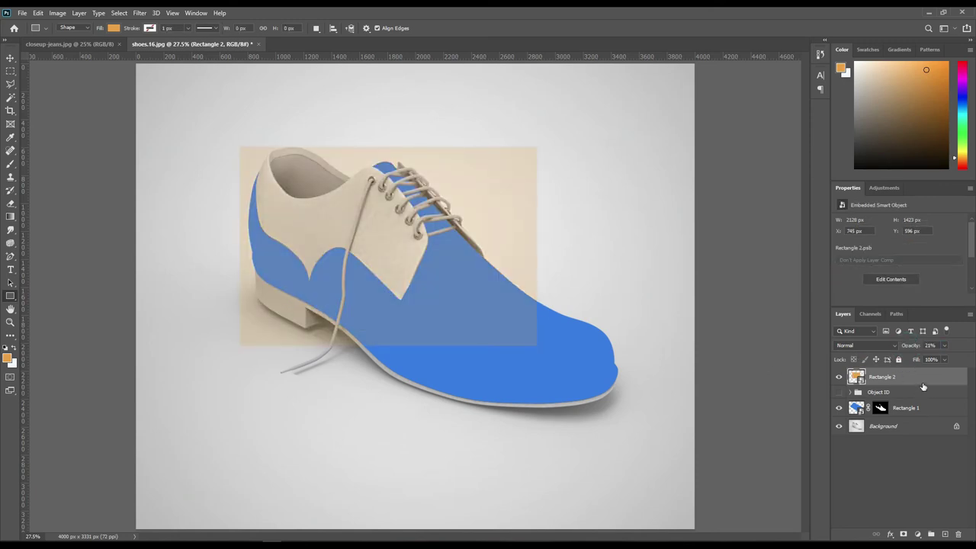
Step: Scale and rotate the orange rectangle about 29° over the upper, then restore 100% opacity
{"action": "key", "text": "ctrl+t"}
{"action": "left_click_drag", "start_coordinate": [538, 345], "coordinate": [485, 333]}
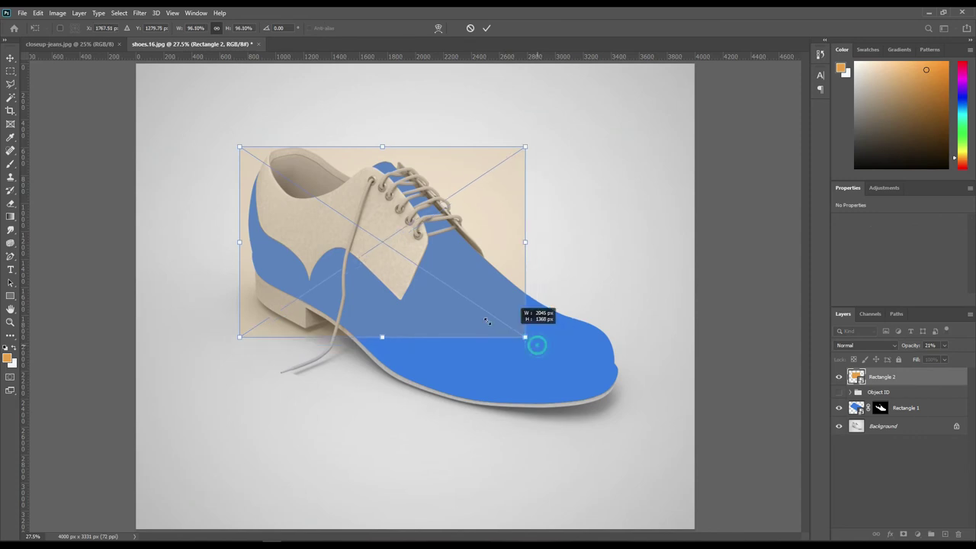
{"action": "left_click_drag", "start_coordinate": [525, 121], "coordinate": [571, 211]}
{"action": "left_click_drag", "start_coordinate": [374, 265], "coordinate": [370, 259]}
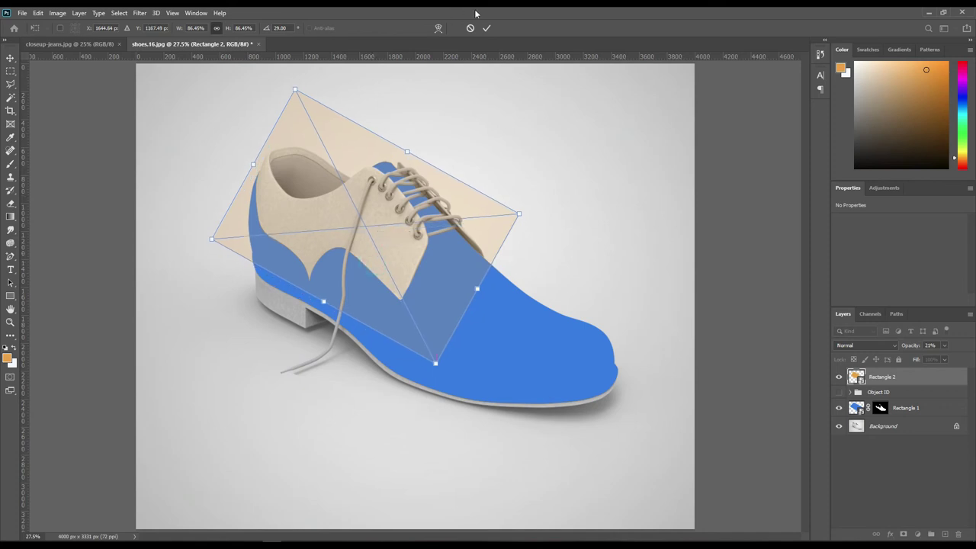
{"action": "left_click", "coordinate": [486, 28]}
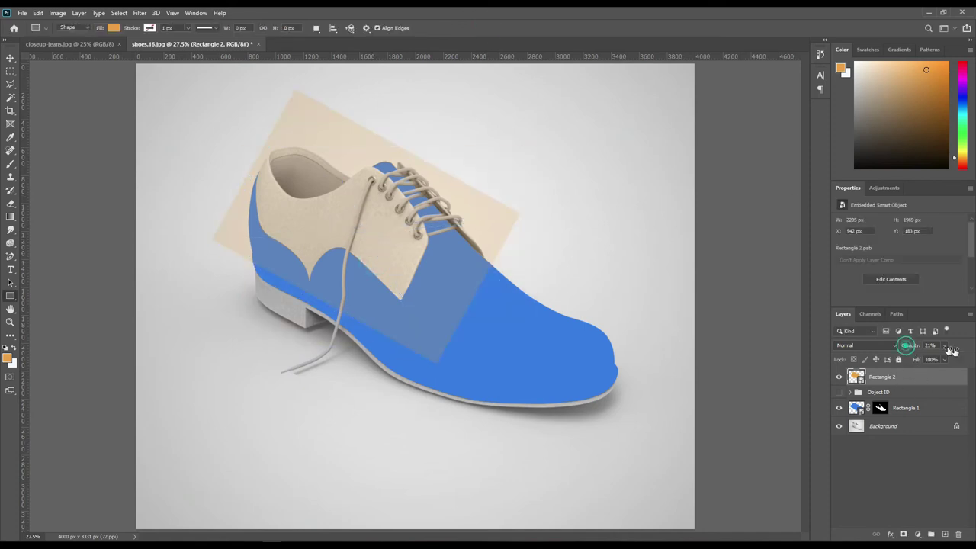
{"action": "left_click_drag", "start_coordinate": [910, 345], "coordinate": [954, 345]}
{"action": "left_click", "coordinate": [849, 392]}
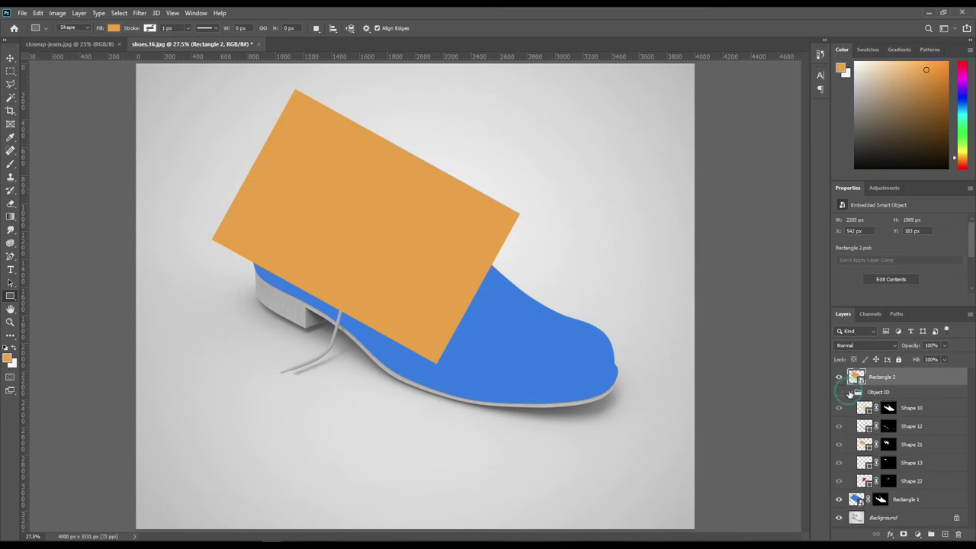
Step: Mask Rectangle 2 to the upper shape and move it below the Object ID group
{"action": "left_click", "coordinate": [888, 446], "text": "ctrl"}
{"action": "left_click", "coordinate": [850, 392]}
{"action": "left_click", "coordinate": [904, 534]}
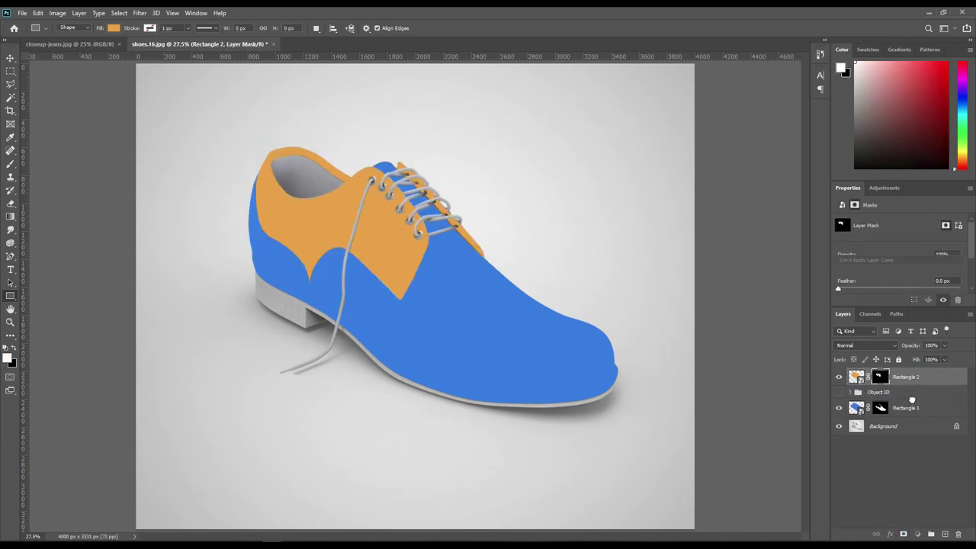
{"action": "left_click_drag", "start_coordinate": [915, 375], "coordinate": [896, 401]}
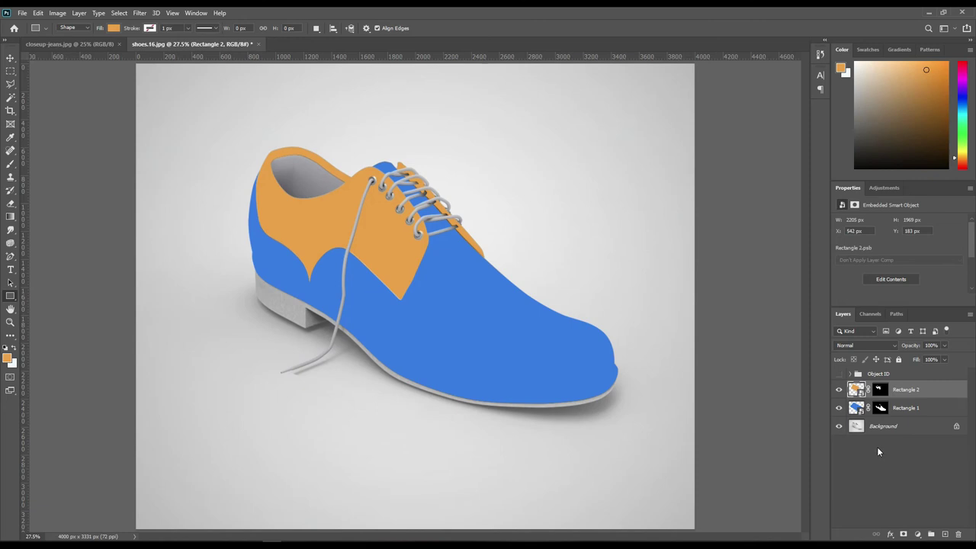
Step: Load the collar lining shape from Object ID as a selection
{"action": "left_click", "coordinate": [850, 373]}
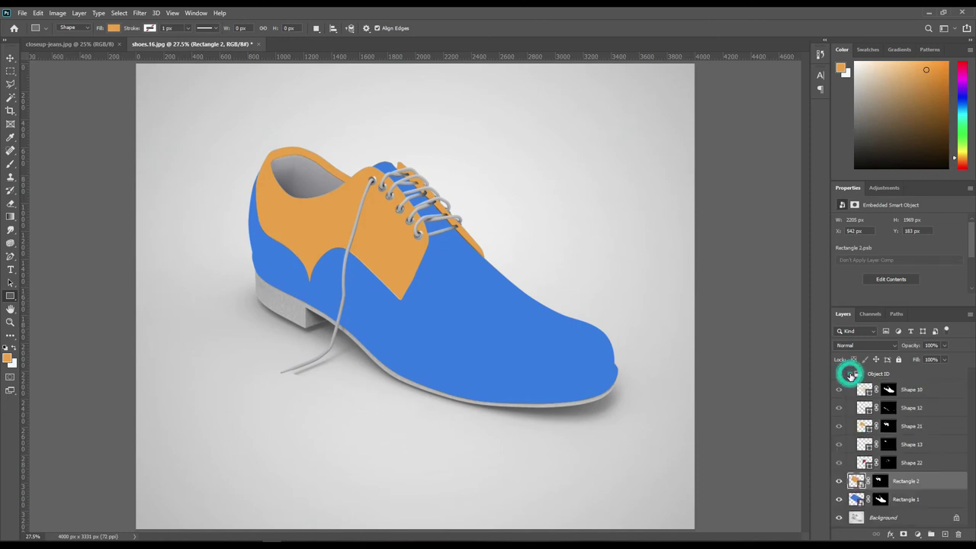
{"action": "left_click", "coordinate": [889, 444], "text": "ctrl"}
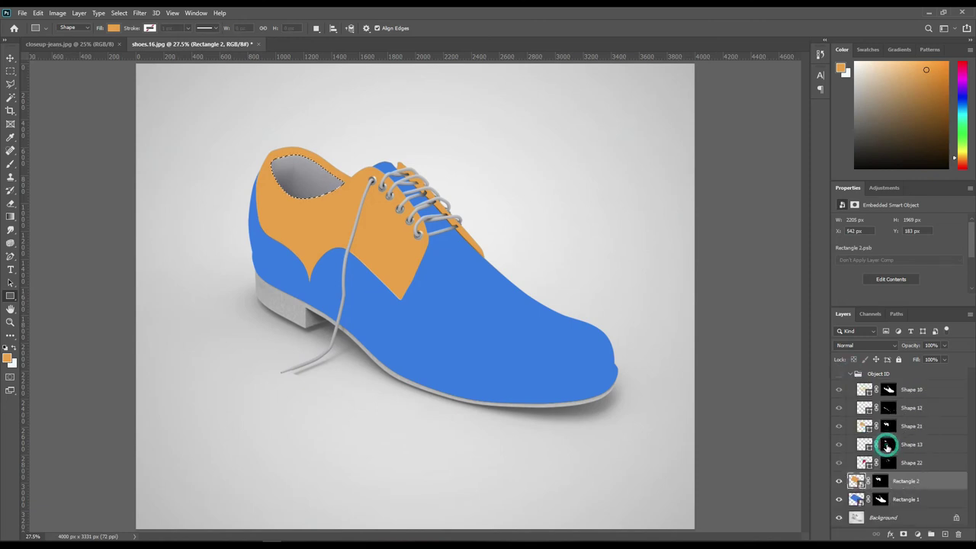
{"action": "left_click", "coordinate": [850, 373]}
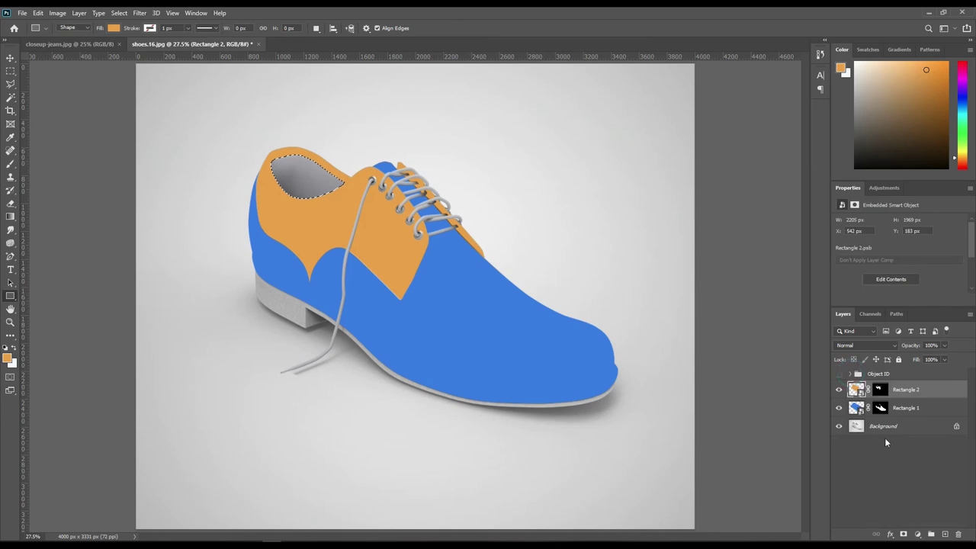
Step: Add a Solid Color fill layer in dark brown #6c370b for the collar lining
{"action": "left_click", "coordinate": [918, 534]}
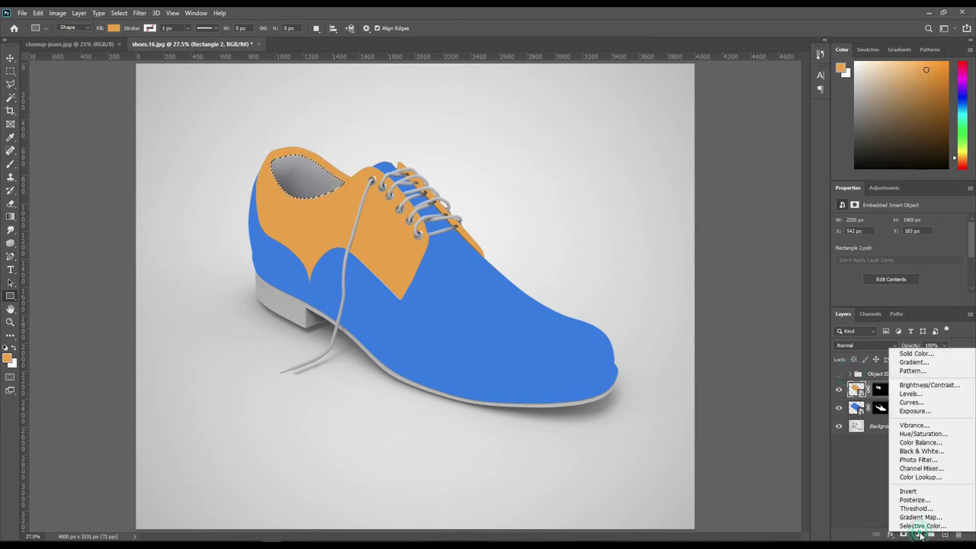
{"action": "left_click", "coordinate": [910, 355]}
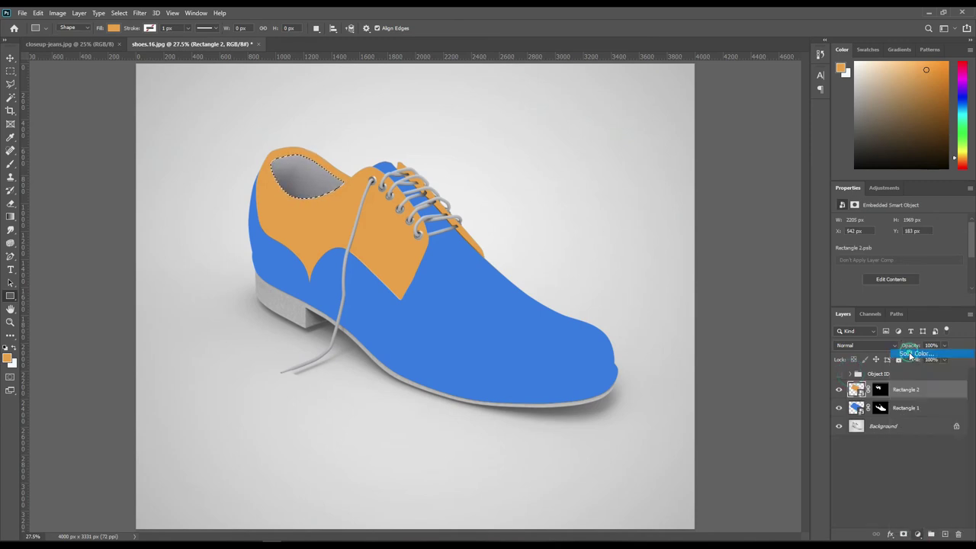
{"action": "left_click", "coordinate": [499, 309]}
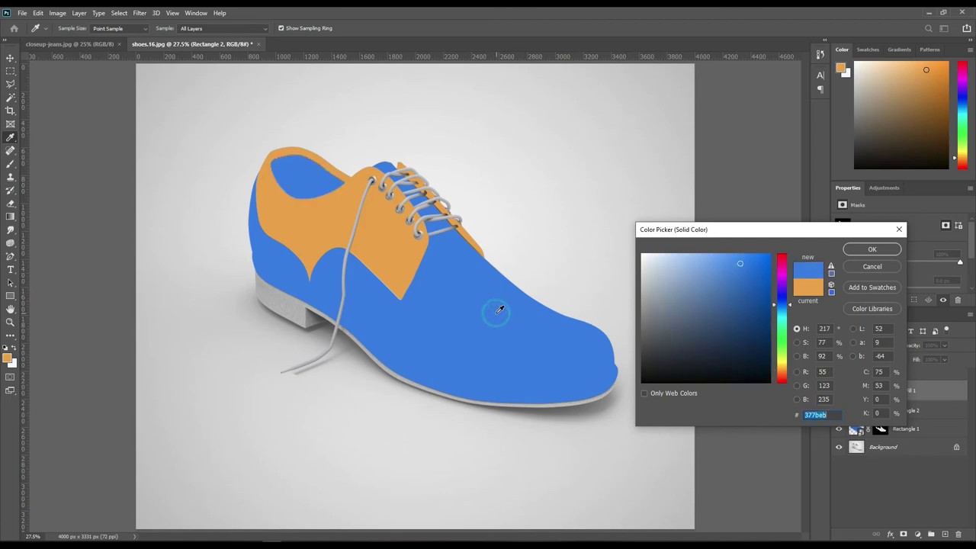
{"action": "left_click_drag", "start_coordinate": [781, 308], "coordinate": [787, 377]}
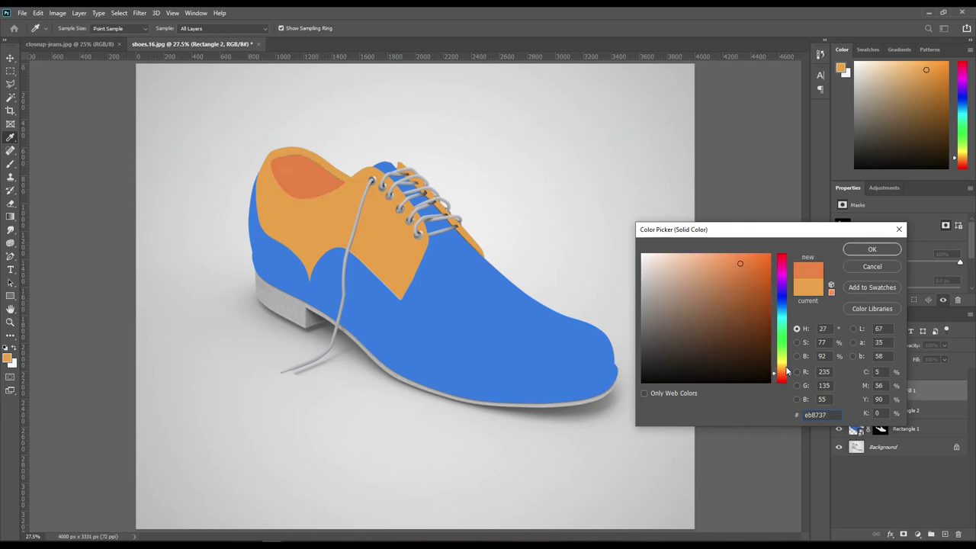
{"action": "left_click_drag", "start_coordinate": [740, 270], "coordinate": [758, 328]}
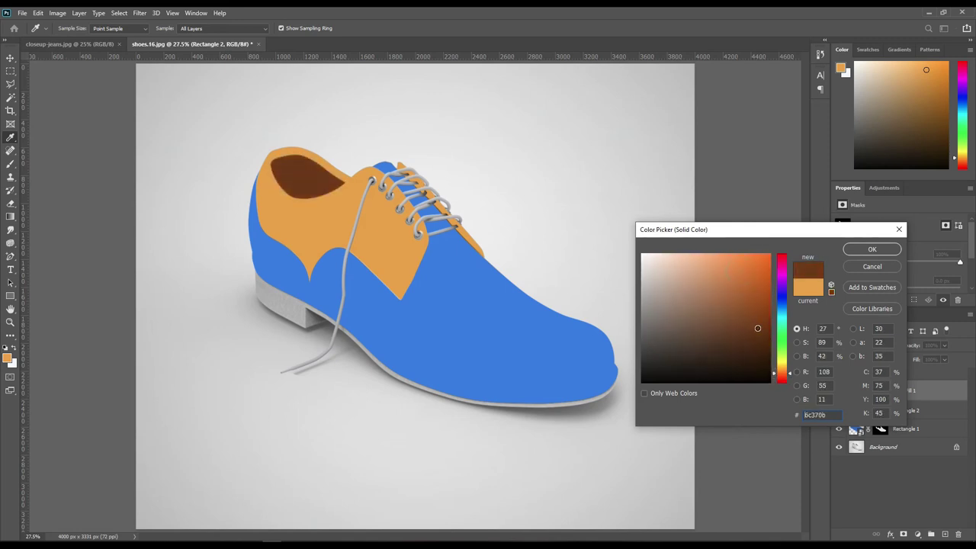
{"action": "left_click", "coordinate": [864, 253]}
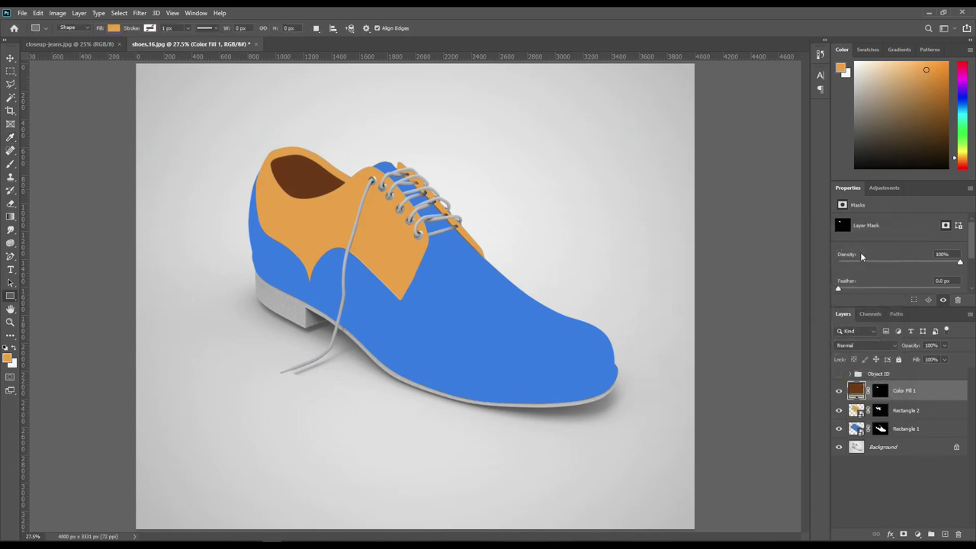
Step: Load the sole and heel shape from Shape 12's Object ID mask as a selection
{"action": "left_click", "coordinate": [888, 467]}
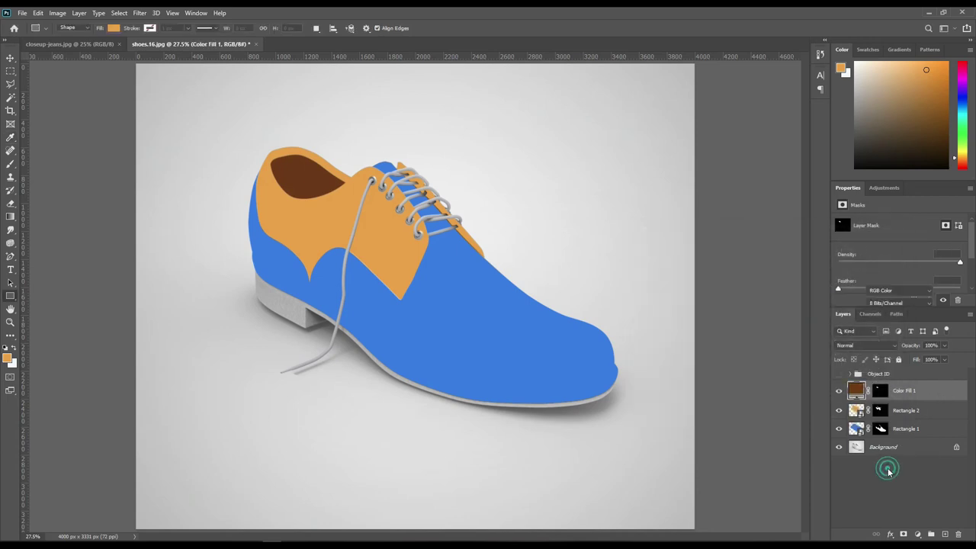
{"action": "left_click", "coordinate": [852, 374]}
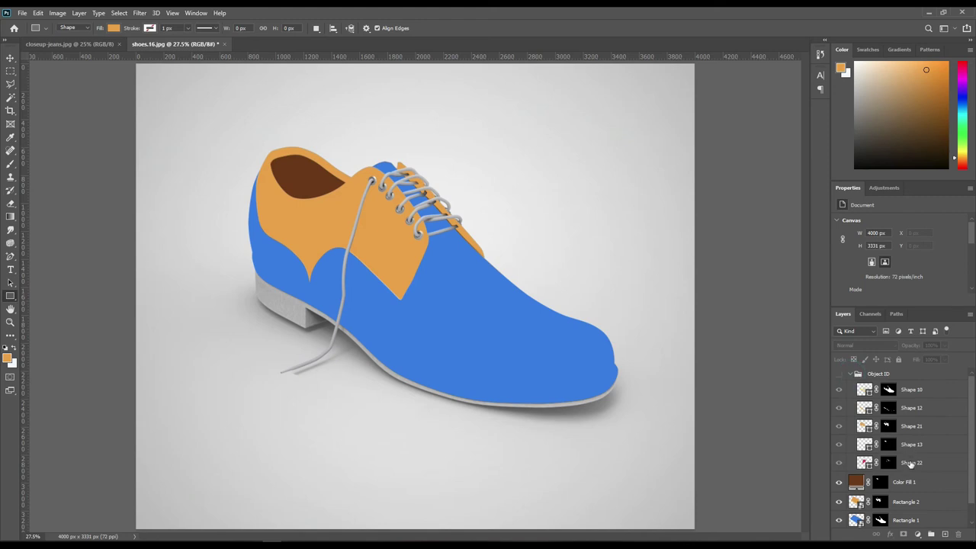
{"action": "left_click", "coordinate": [887, 408], "text": "ctrl"}
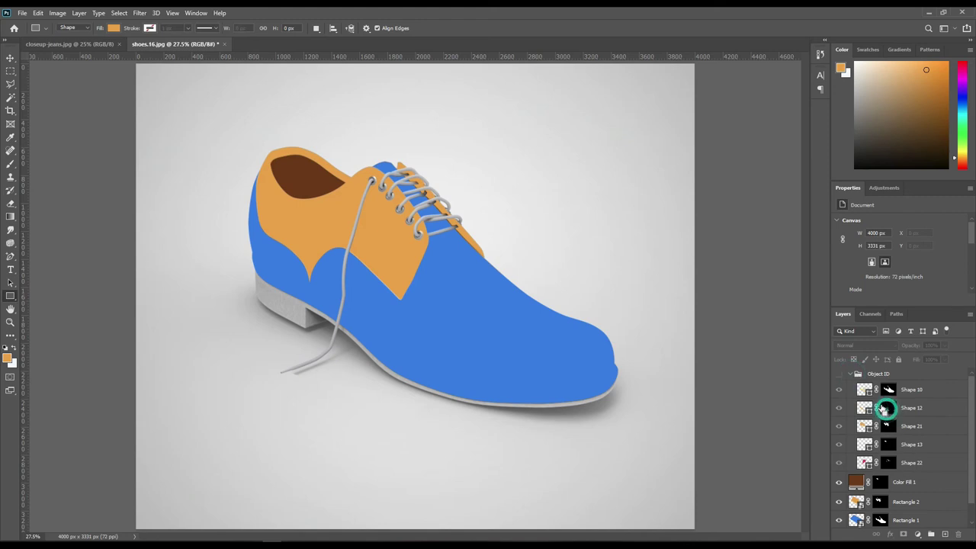
{"action": "left_click", "coordinate": [850, 372]}
Step: Add an orange #eba337 Solid Color fill layer above the Background for the sole
{"action": "left_click", "coordinate": [885, 446]}
{"action": "left_click", "coordinate": [917, 535]}
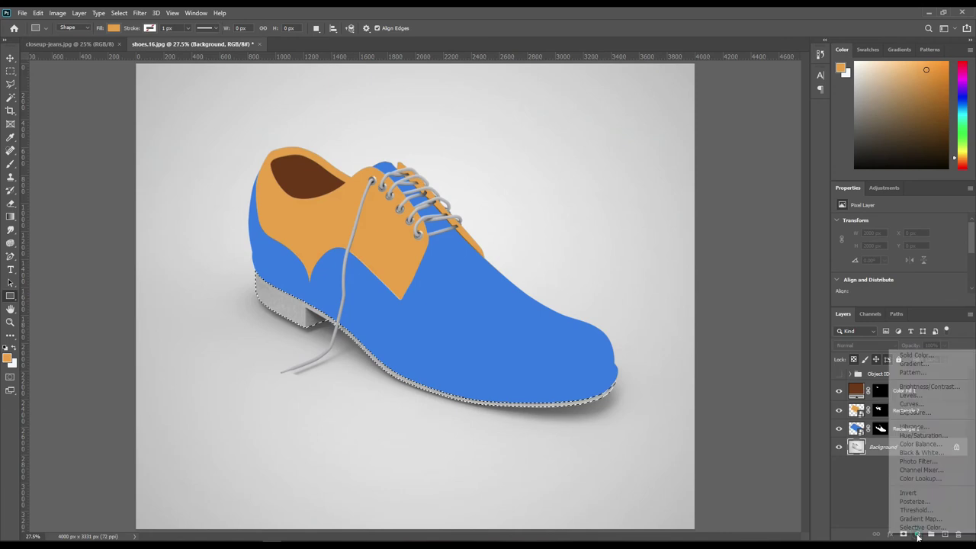
{"action": "left_click", "coordinate": [918, 355]}
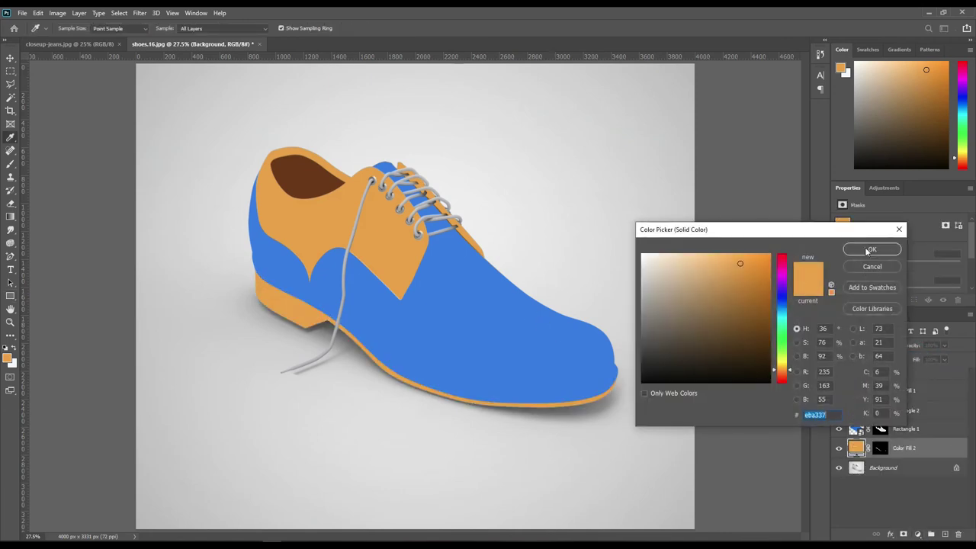
{"action": "left_click", "coordinate": [869, 250]}
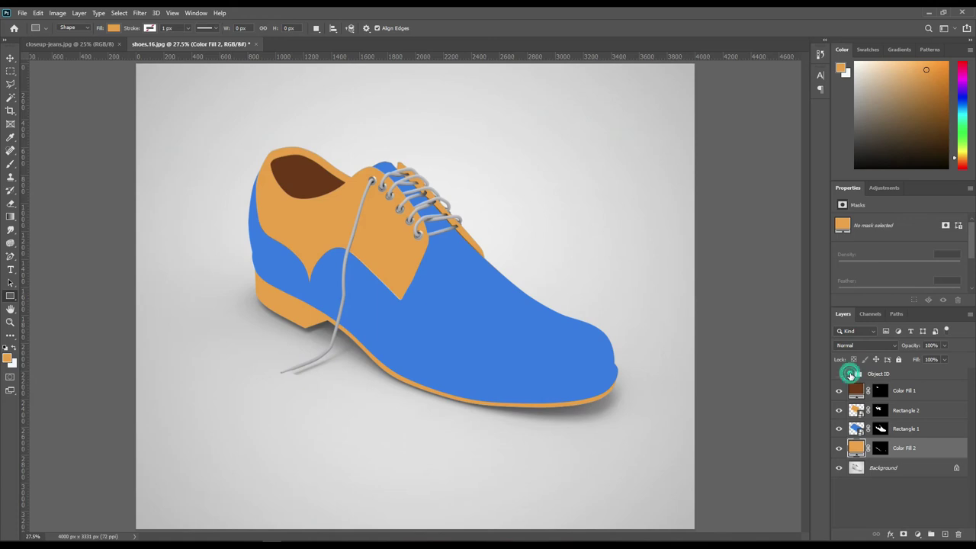
{"action": "left_click", "coordinate": [851, 374]}
Step: Fill the Shape 22 laces selection with a dark grey #303030 Solid Color layer above the Background
{"action": "left_click", "coordinate": [887, 463], "text": "ctrl"}
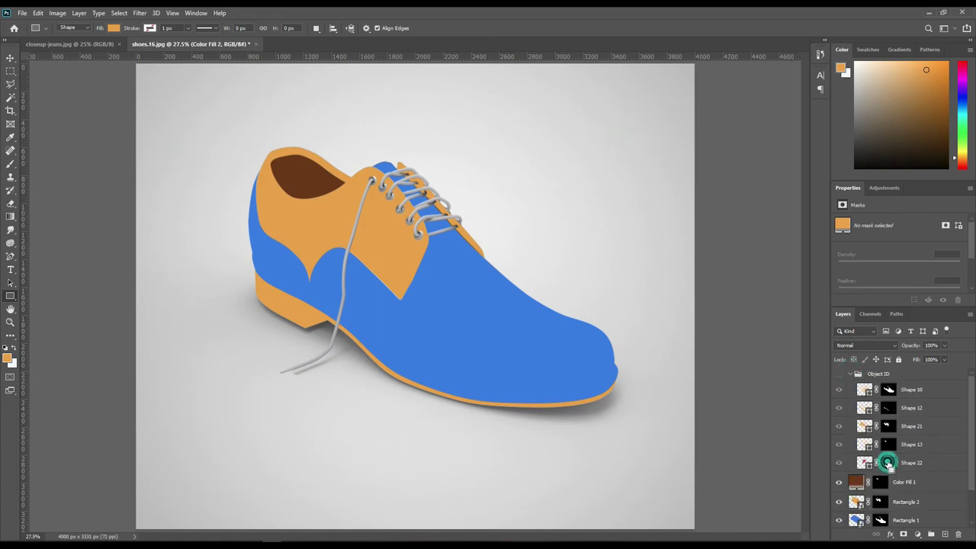
{"action": "left_click", "coordinate": [851, 373]}
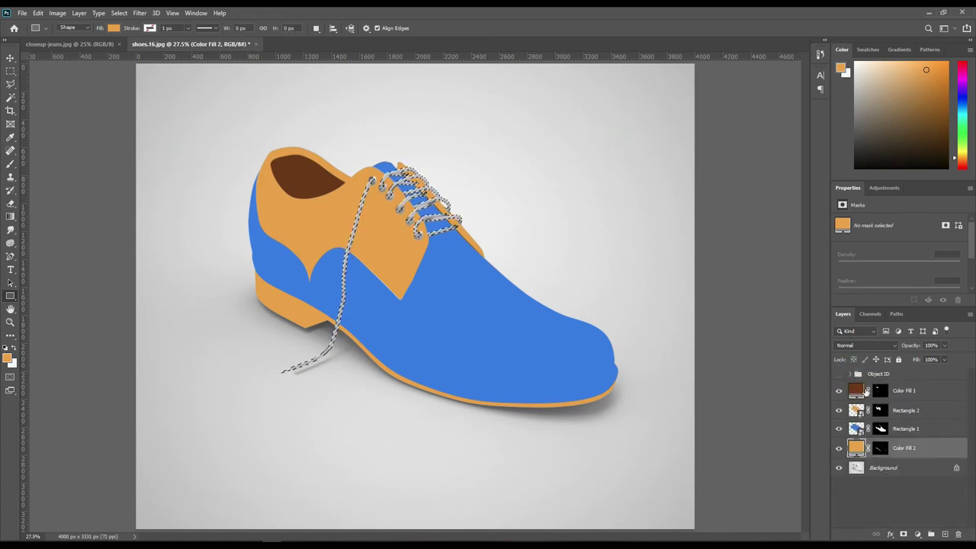
{"action": "left_click", "coordinate": [911, 467]}
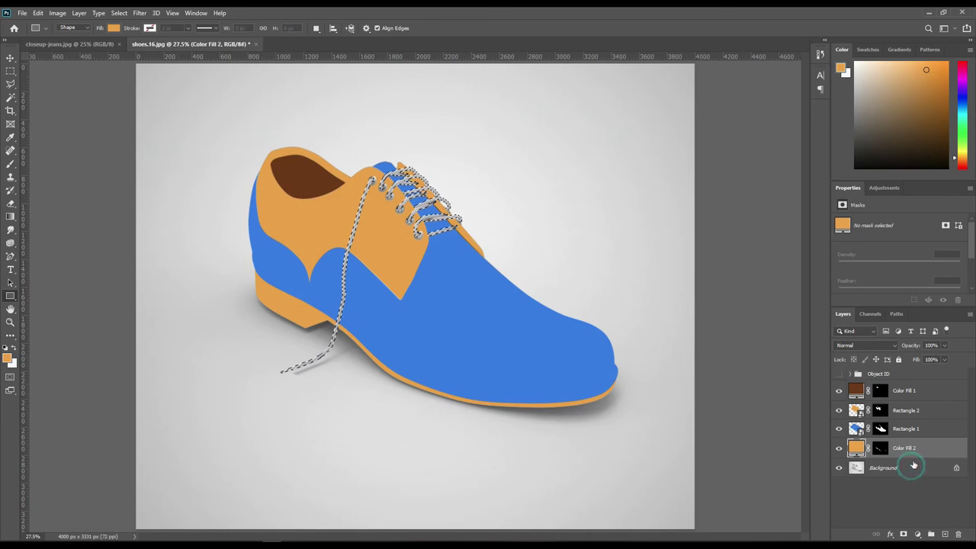
{"action": "left_click", "coordinate": [917, 534]}
{"action": "left_click", "coordinate": [905, 359]}
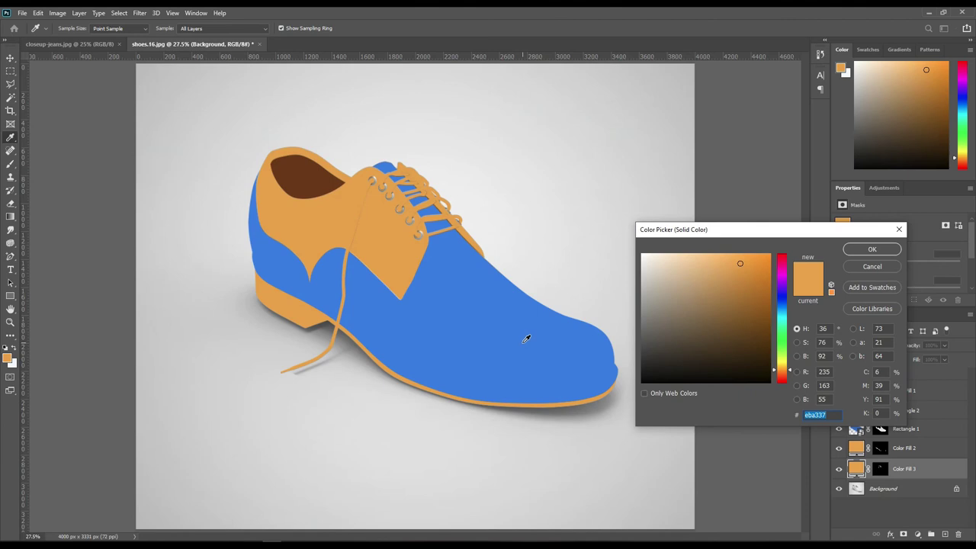
{"action": "left_click_drag", "start_coordinate": [680, 331], "coordinate": [634, 360]}
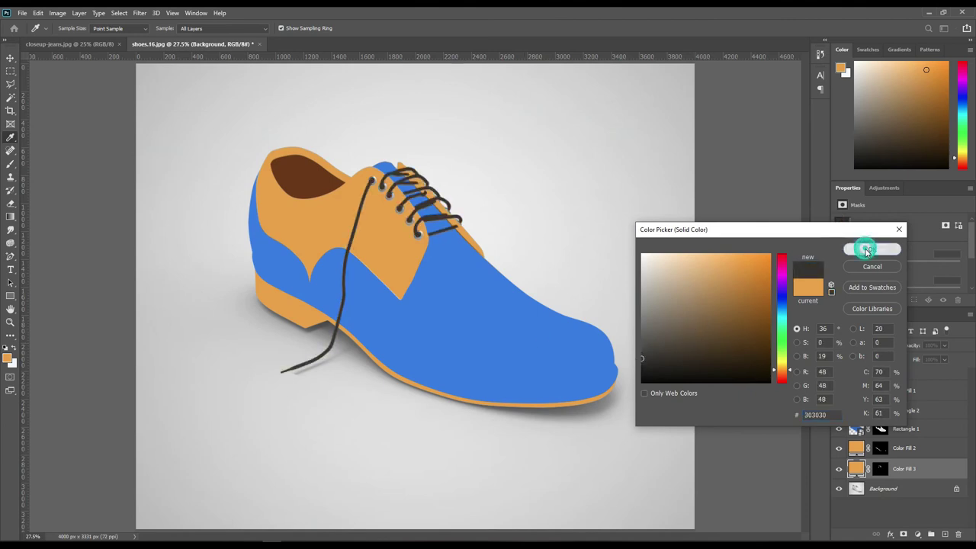
{"action": "left_click", "coordinate": [870, 249]}
{"action": "left_click", "coordinate": [891, 504]}
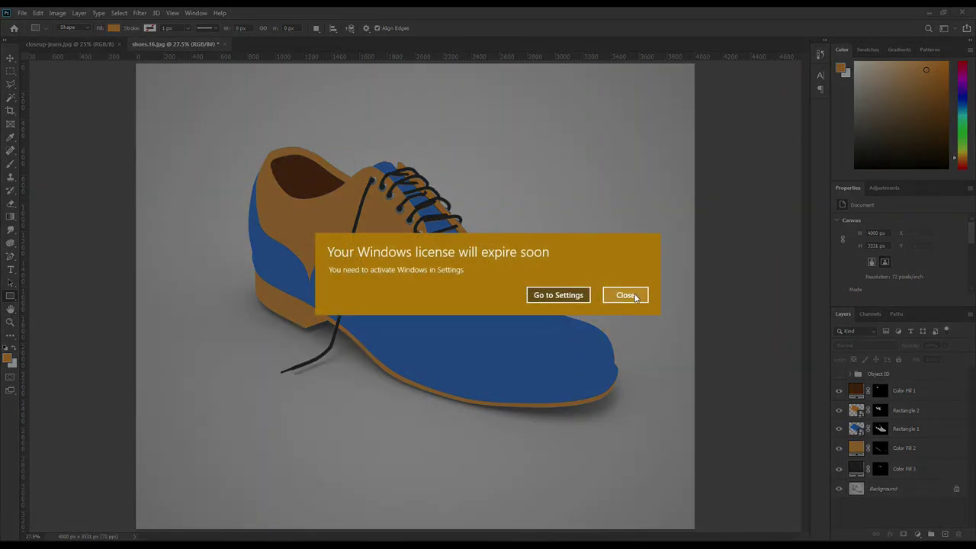
{"action": "left_click", "coordinate": [633, 295]}
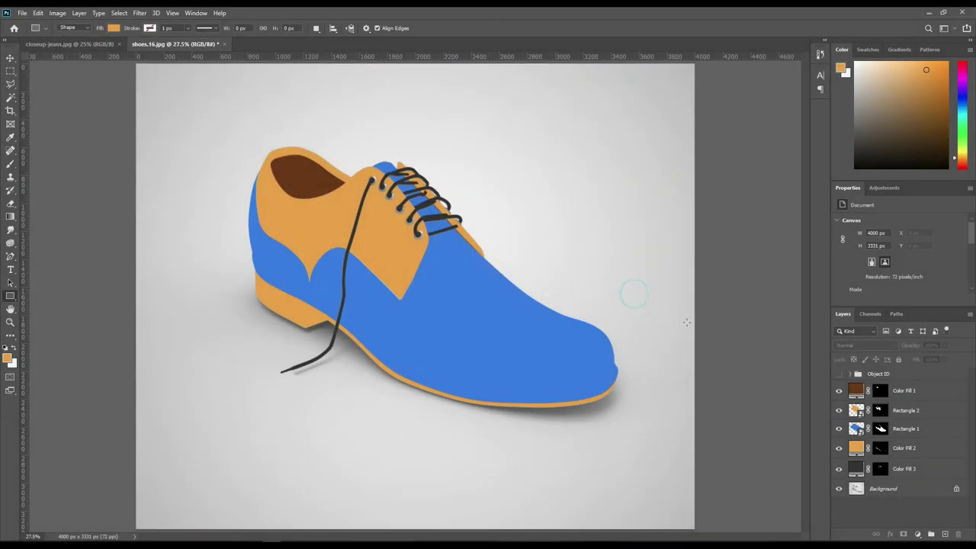
Step: Open the Rectangle 2 smart object and bring in the jeans close-up photo
{"action": "double_click", "coordinate": [857, 410]}
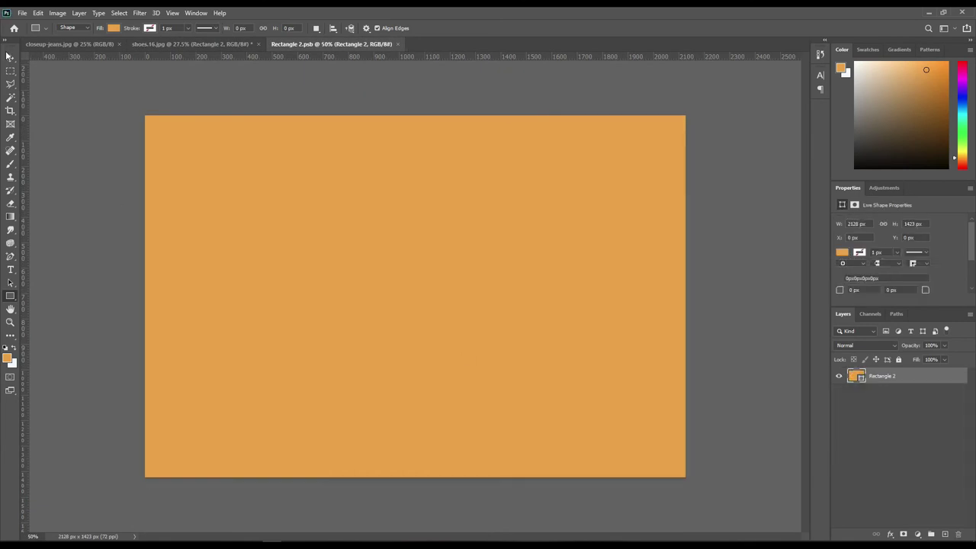
{"action": "left_click", "coordinate": [10, 58]}
{"action": "left_click", "coordinate": [76, 43]}
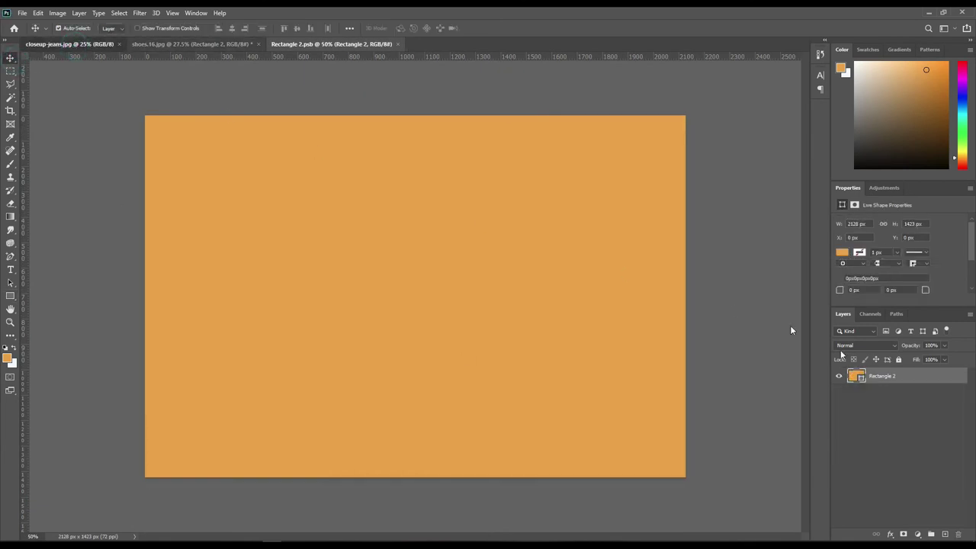
{"action": "mouse_move", "coordinate": [884, 375]}
{"action": "left_mouse_down"}
{"action": "mouse_move", "coordinate": [362, 88]}
{"action": "mouse_move", "coordinate": [438, 291]}
{"action": "left_mouse_up"}
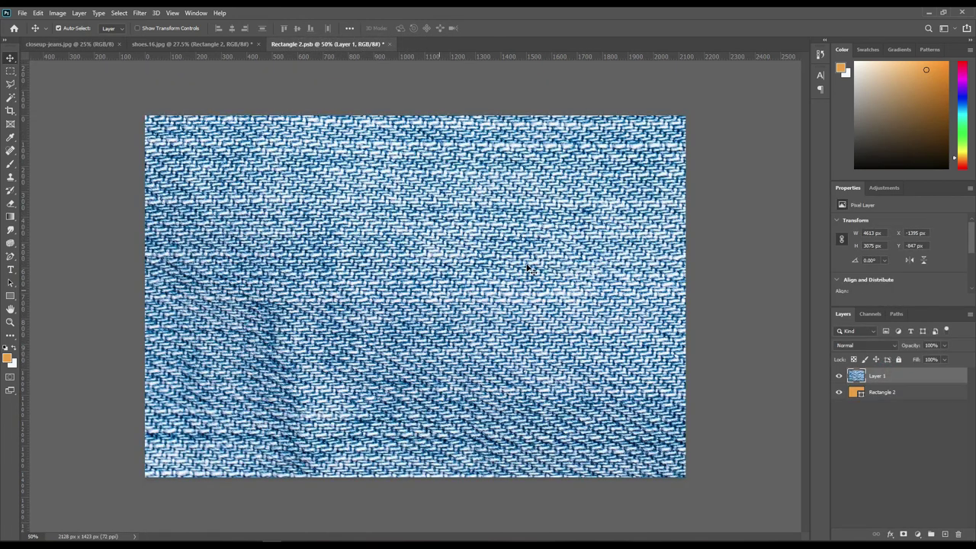
Step: Scale the denim layer down and align it to the rectangle's top-left corner
{"action": "key", "text": "ctrl+t"}
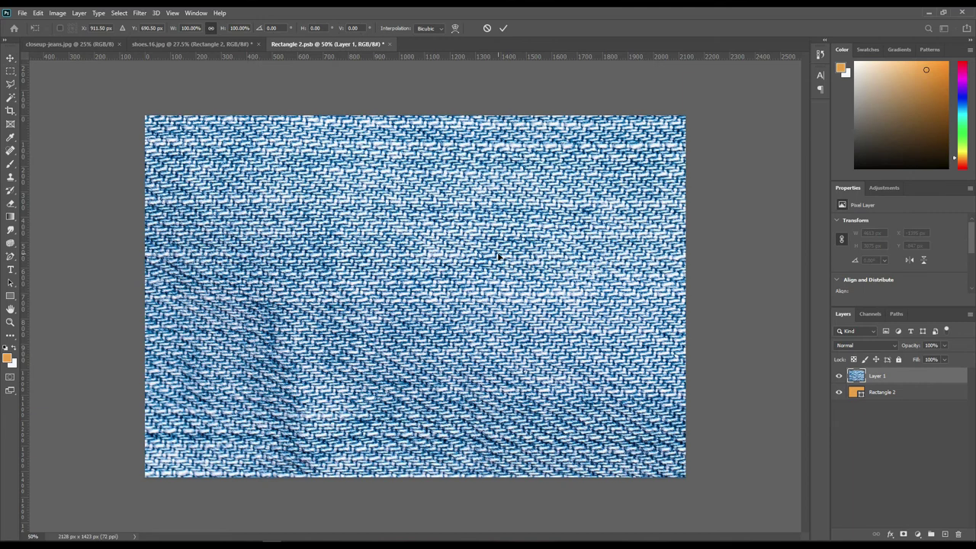
{"action": "key", "text": "ctrl+minus"}
{"action": "key", "text": "ctrl+minus"}
{"action": "left_click_drag", "start_coordinate": [690, 294], "coordinate": [309, 301]}
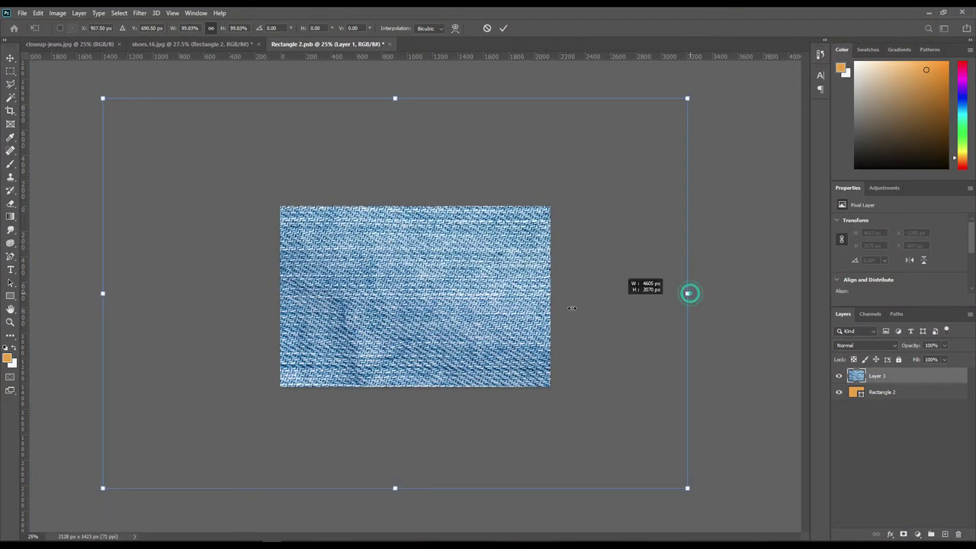
{"action": "left_click_drag", "start_coordinate": [273, 328], "coordinate": [451, 308]}
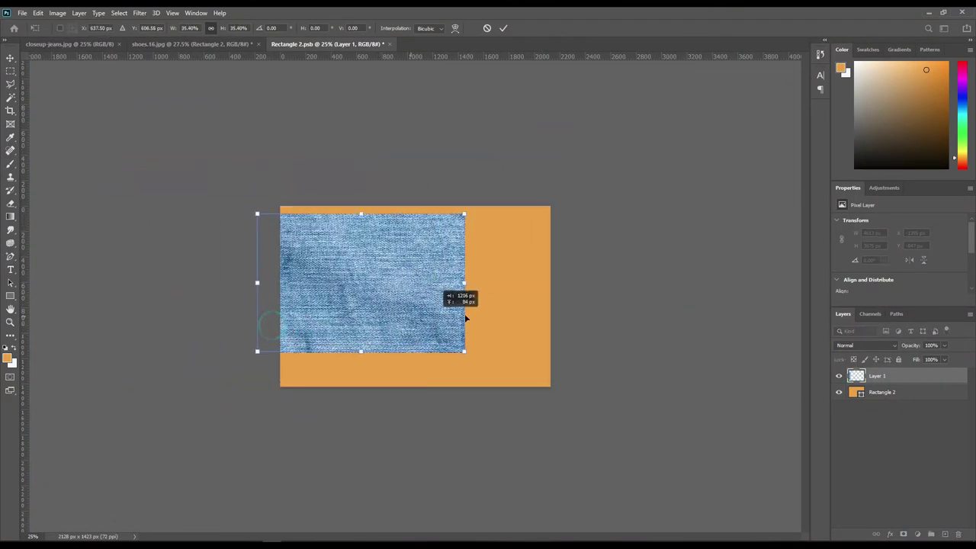
{"action": "left_click_drag", "start_coordinate": [487, 344], "coordinate": [450, 319]}
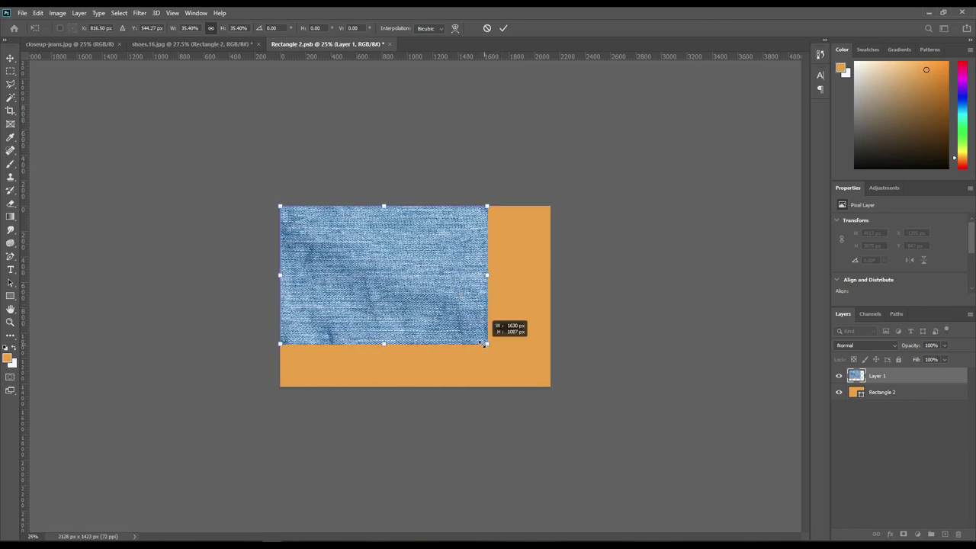
{"action": "left_click", "coordinate": [504, 27]}
Step: Duplicate the denim layer, place the copy below, and merge both into one layer
{"action": "left_click", "coordinate": [11, 59]}
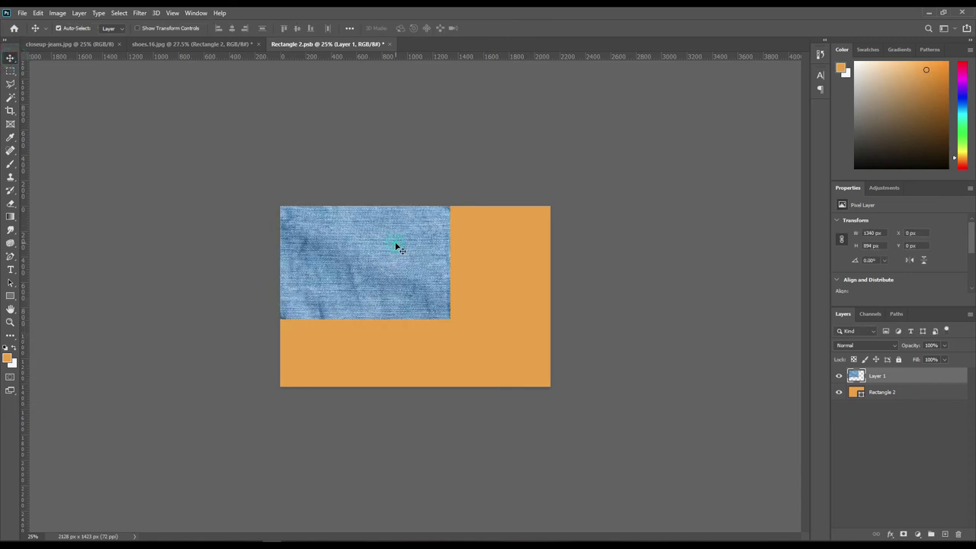
{"action": "key", "text": "ctrl+j"}
{"action": "left_click_drag", "start_coordinate": [375, 267], "coordinate": [394, 361]}
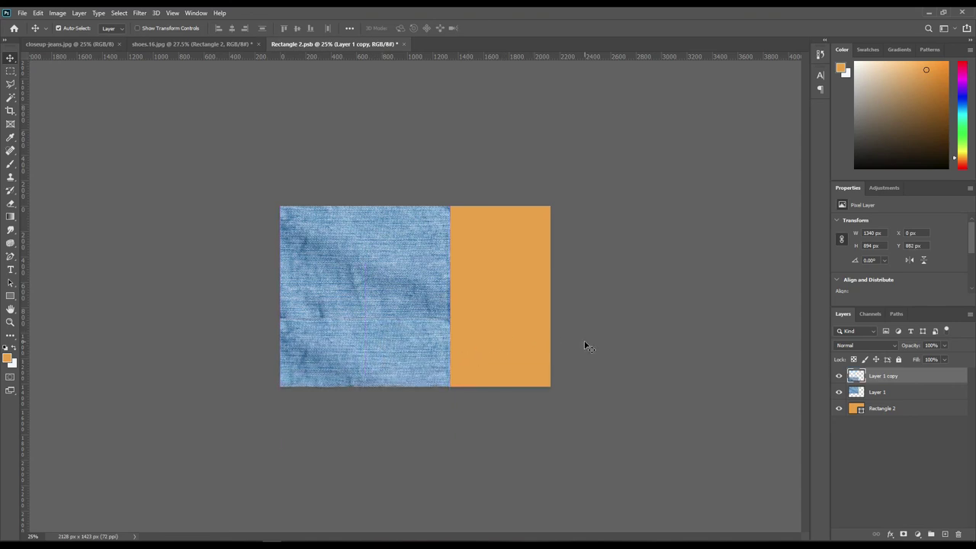
{"action": "left_click", "coordinate": [897, 394], "text": "shift"}
{"action": "right_click", "coordinate": [897, 394]}
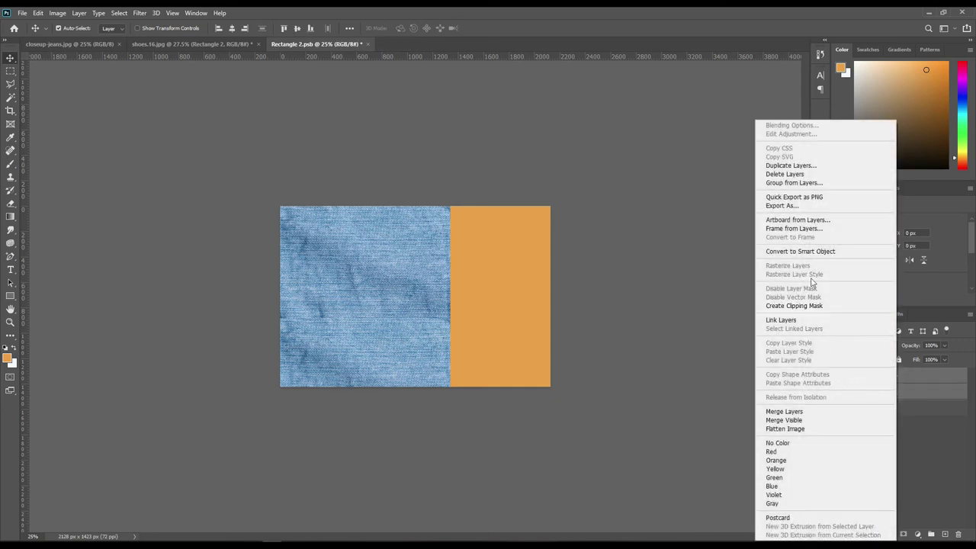
{"action": "left_click", "coordinate": [815, 411]}
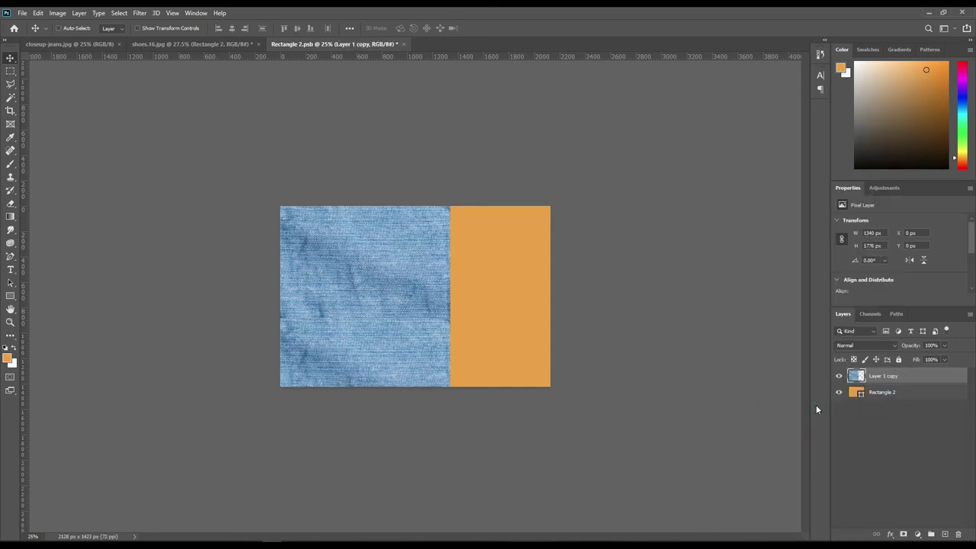
Step: Stretch the merged denim layer to cover the whole rectangle canvas
{"action": "key", "text": "ctrl+t"}
{"action": "left_click_drag", "start_coordinate": [450, 317], "coordinate": [550, 315]}
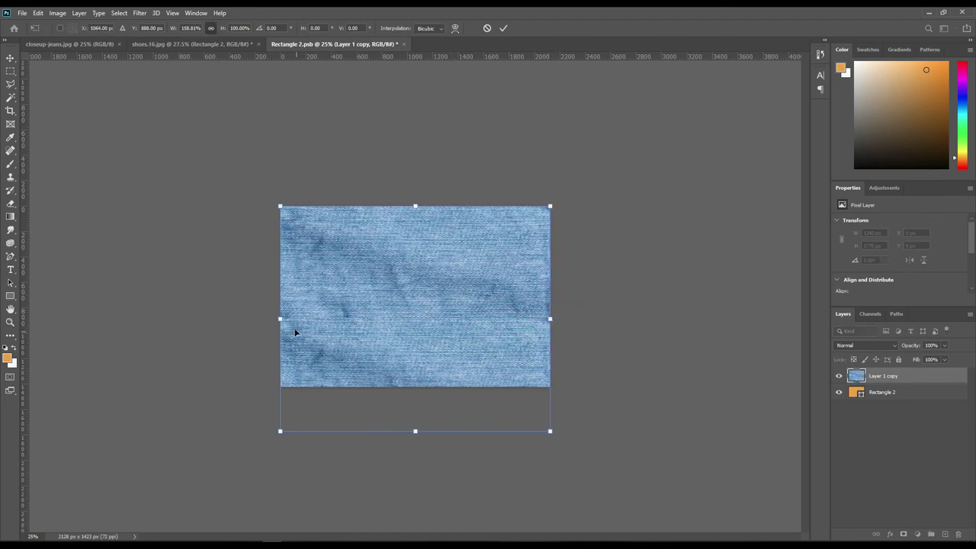
{"action": "left_click_drag", "start_coordinate": [281, 319], "coordinate": [262, 319]}
{"action": "left_click", "coordinate": [502, 28]}
{"action": "left_click", "coordinate": [549, 139]}
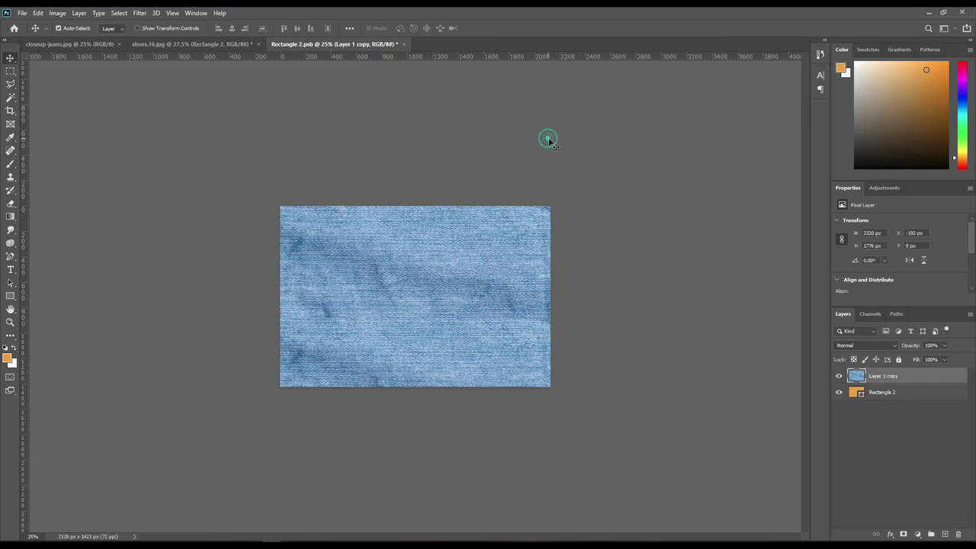
Step: Save Rectangle 2.psb and return to the shoes.16.jpg document
{"action": "left_click", "coordinate": [21, 13]}
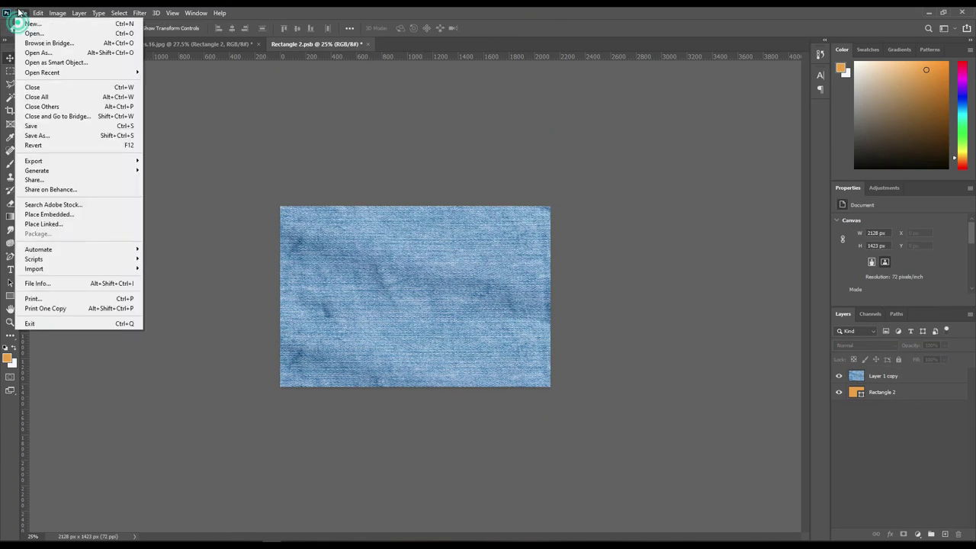
{"action": "left_click", "coordinate": [64, 129]}
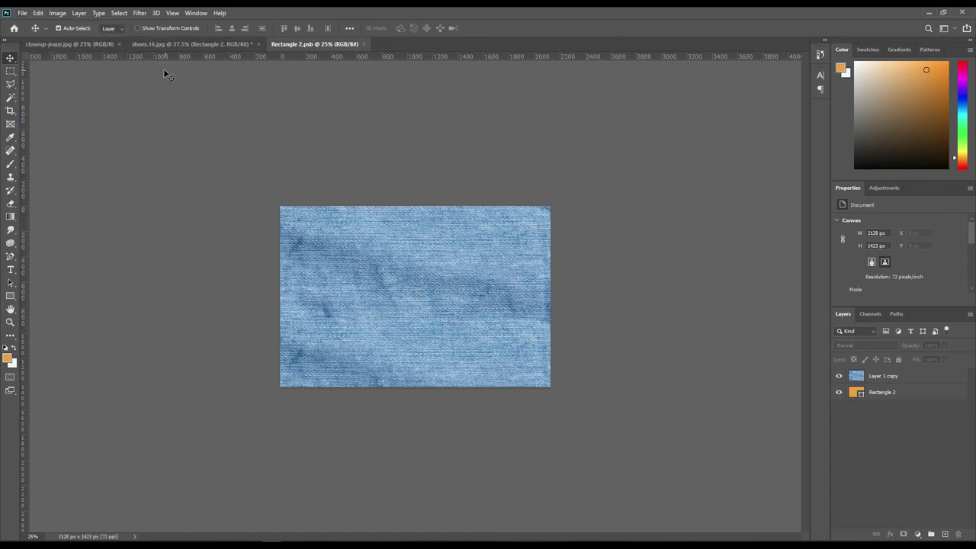
{"action": "left_click", "coordinate": [84, 46]}
{"action": "left_click", "coordinate": [148, 44]}
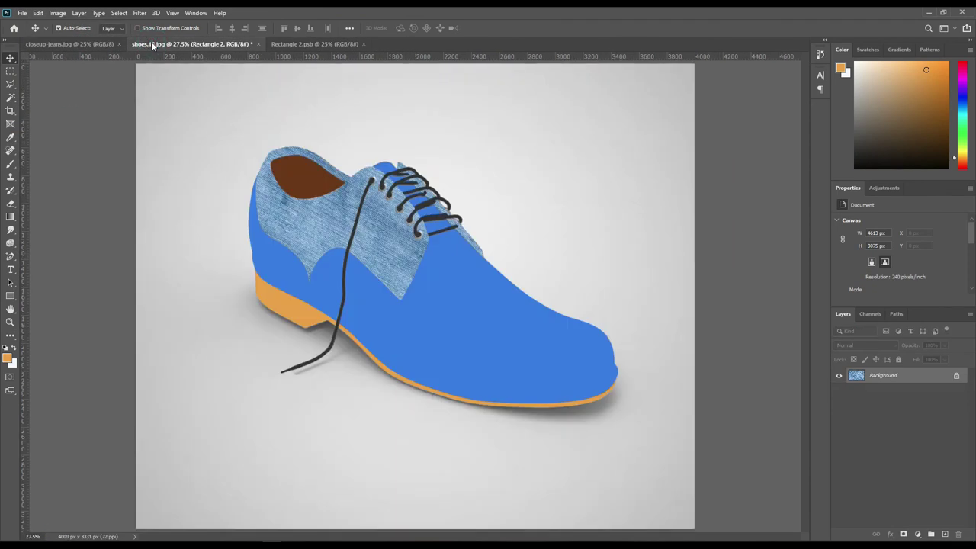
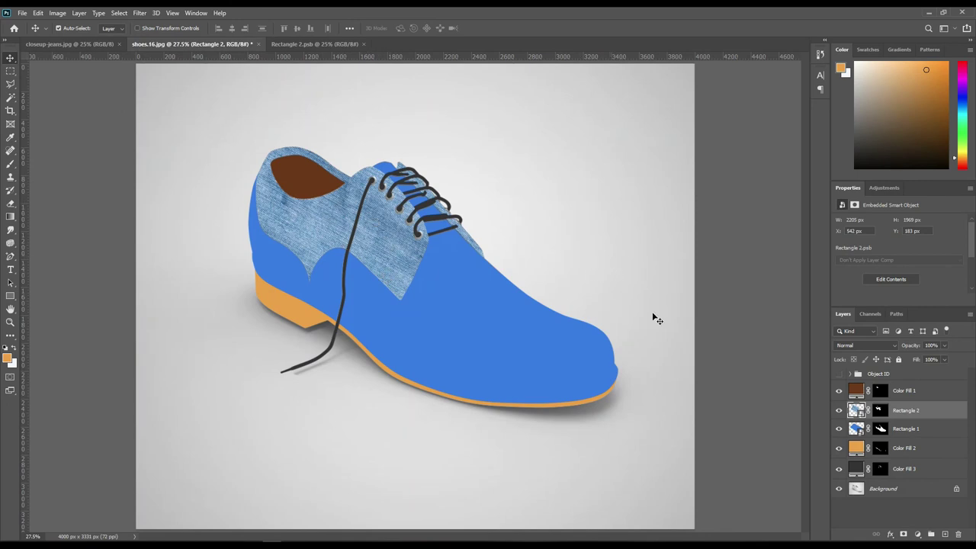
Step: Set the sole and laces fills (Color Fill 2 and 3) to pure white ffffff
{"action": "double_click", "coordinate": [857, 449]}
{"action": "left_click_drag", "start_coordinate": [664, 274], "coordinate": [641, 252]}
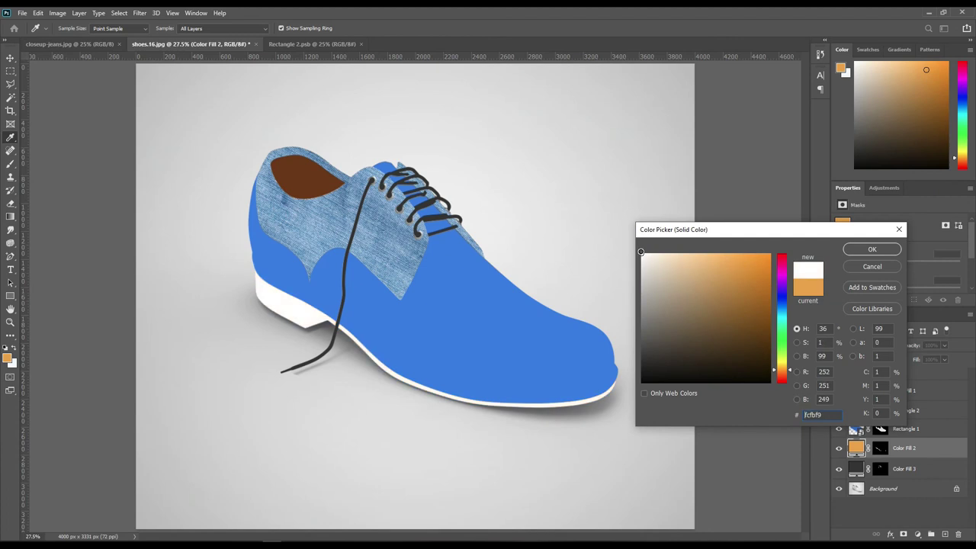
{"action": "left_click_drag", "start_coordinate": [641, 251], "coordinate": [638, 249]}
{"action": "left_click", "coordinate": [869, 249]}
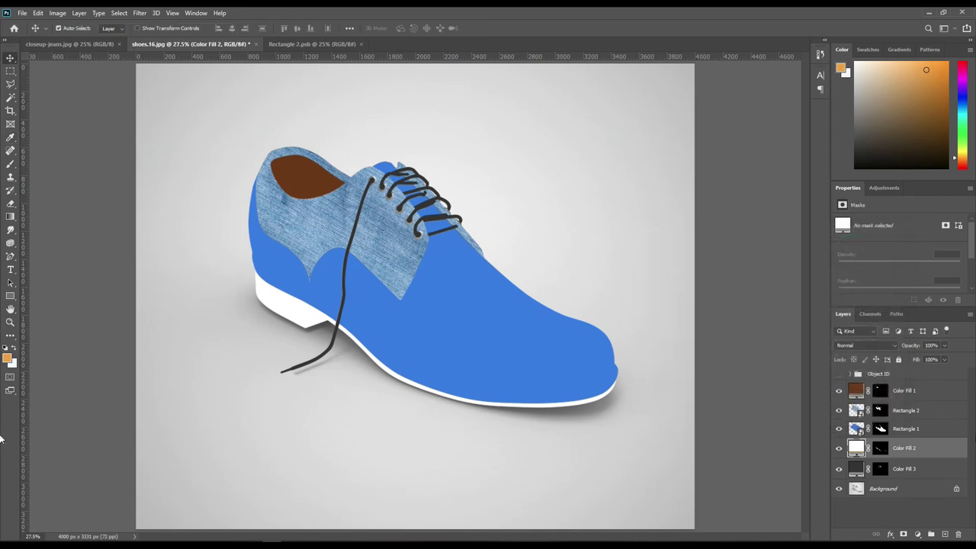
{"action": "double_click", "coordinate": [857, 468]}
{"action": "left_click_drag", "start_coordinate": [649, 275], "coordinate": [633, 248]}
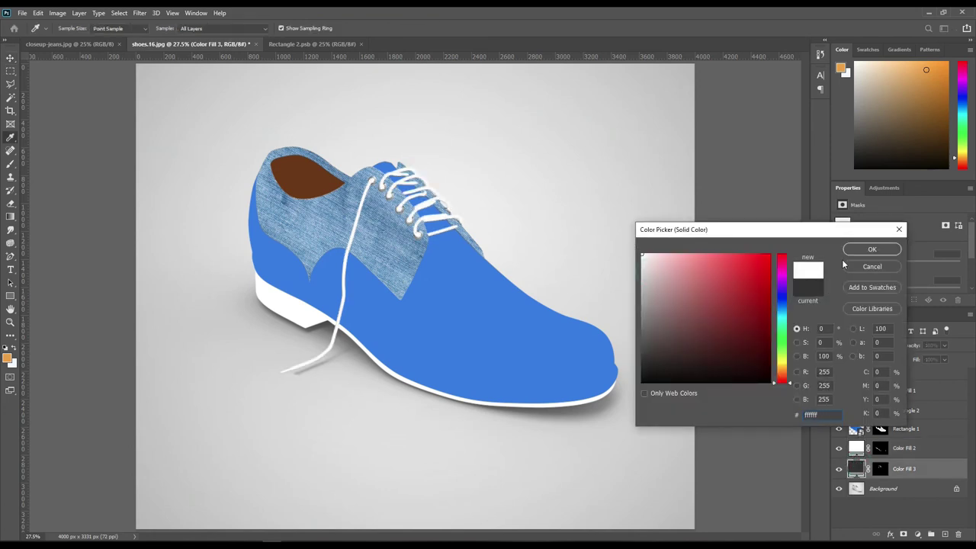
{"action": "left_click", "coordinate": [872, 250]}
Step: Make Color Fill 1, the inner lining, the shoe's blue by sampling it
{"action": "double_click", "coordinate": [855, 392]}
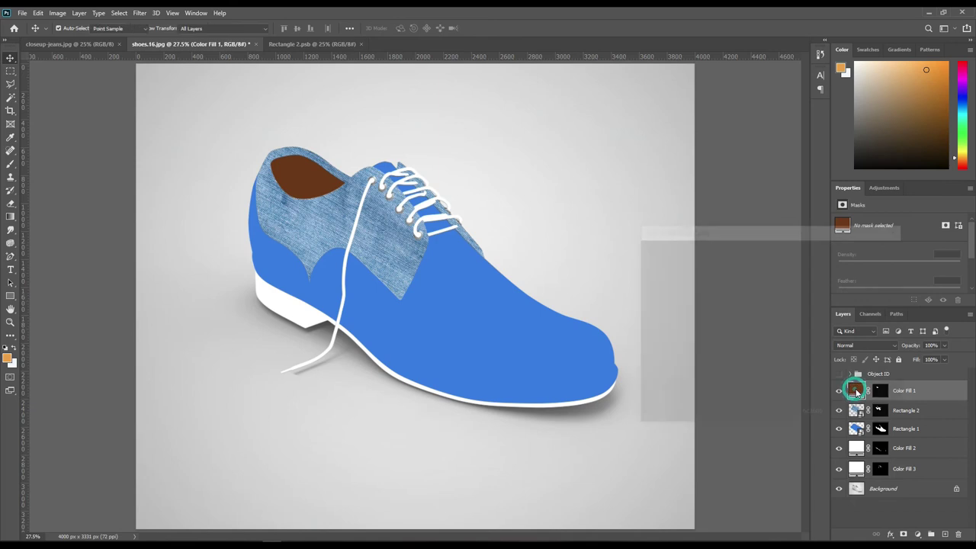
{"action": "left_click", "coordinate": [466, 338]}
{"action": "left_click", "coordinate": [870, 249]}
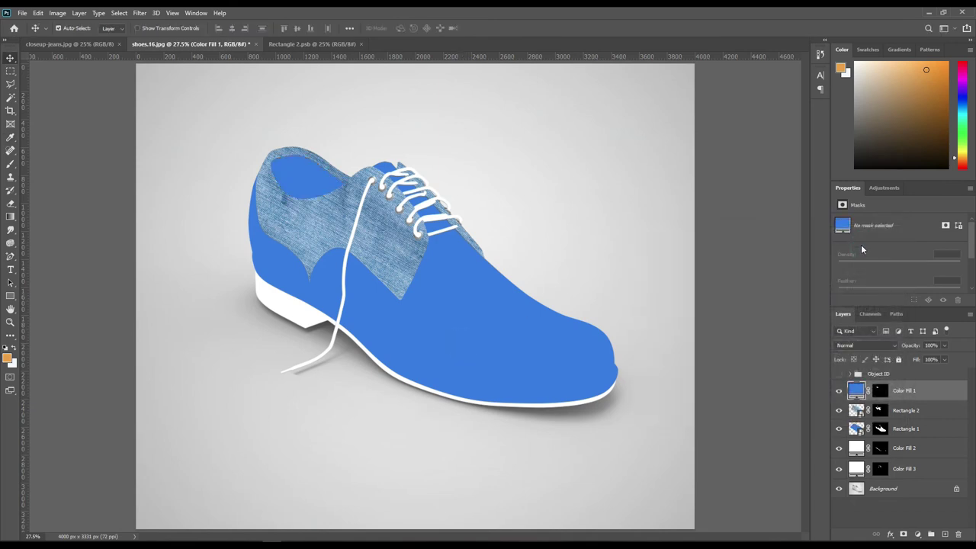
Step: Copy the shoe from the Background onto a top layer and duplicate it twice
{"action": "left_click", "coordinate": [880, 429], "text": "ctrl"}
{"action": "left_click", "coordinate": [880, 450], "text": "ctrl+shift"}
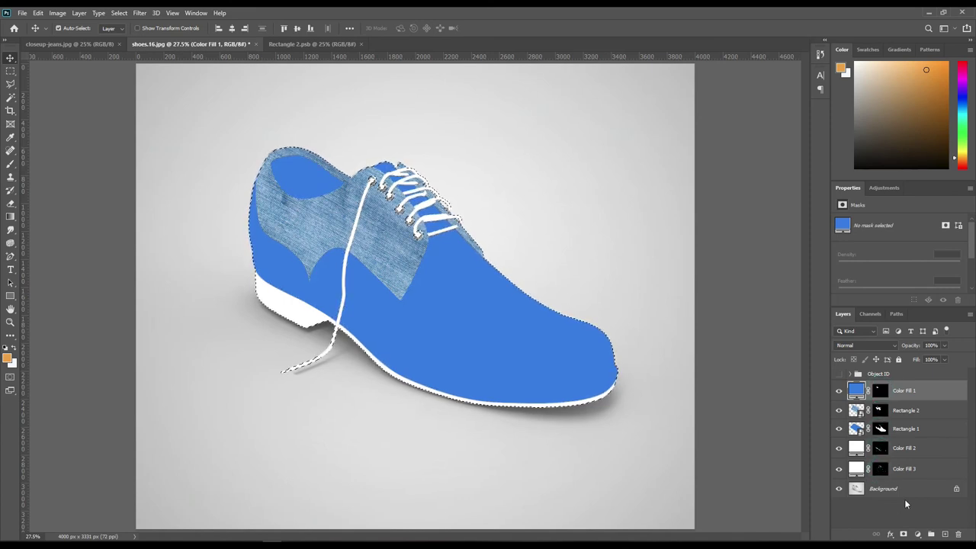
{"action": "left_click", "coordinate": [890, 492]}
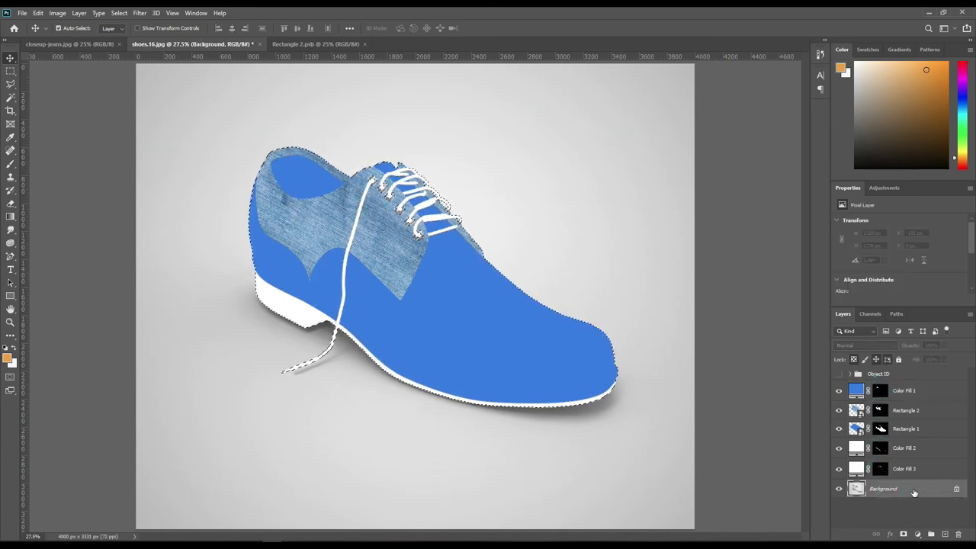
{"action": "key", "text": "ctrl+j"}
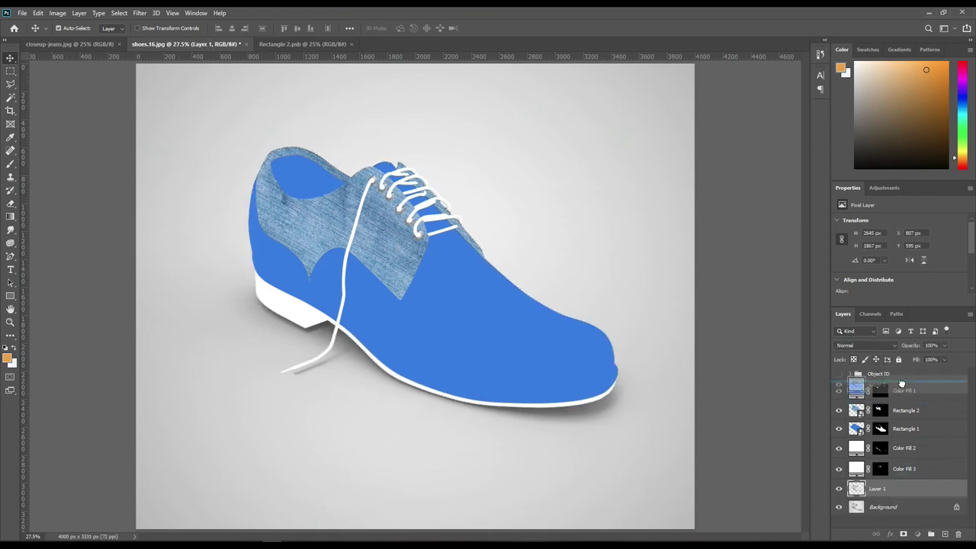
{"action": "left_click_drag", "start_coordinate": [903, 492], "coordinate": [903, 389]}
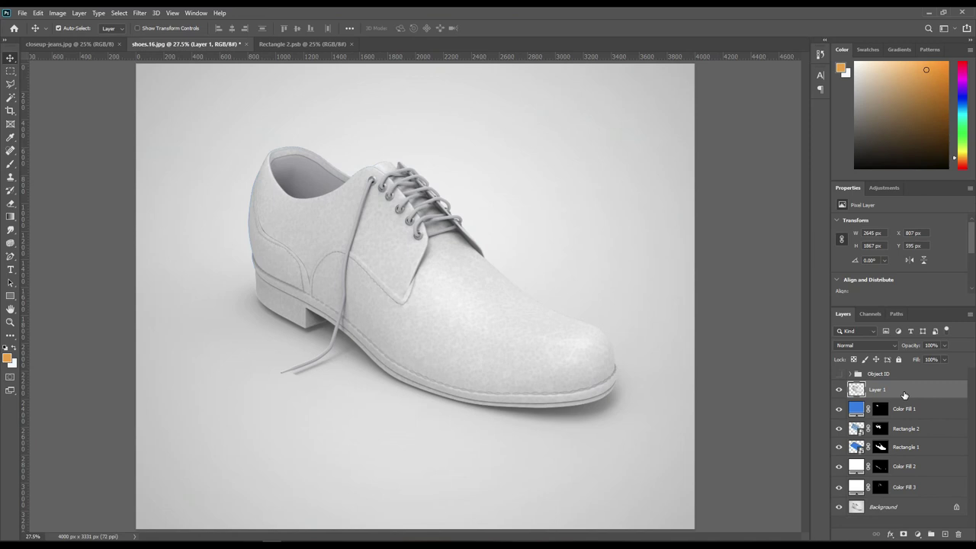
{"action": "key", "text": "ctrl+j"}
{"action": "key", "text": "ctrl+j"}
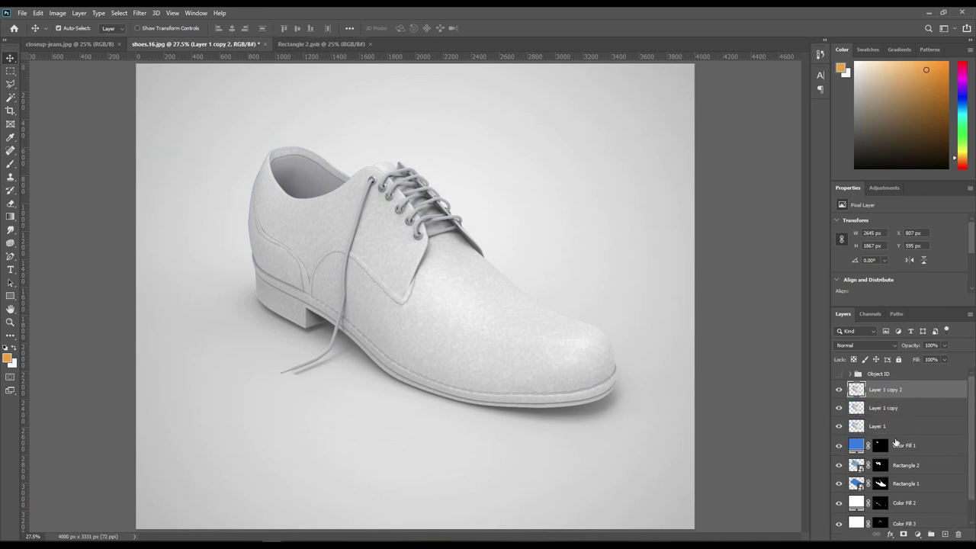
Step: Name the three shoe copies Shadow, Midtone and Light from bottom to top
{"action": "double_click", "coordinate": [877, 426]}
{"action": "type", "text": "Shadow"}
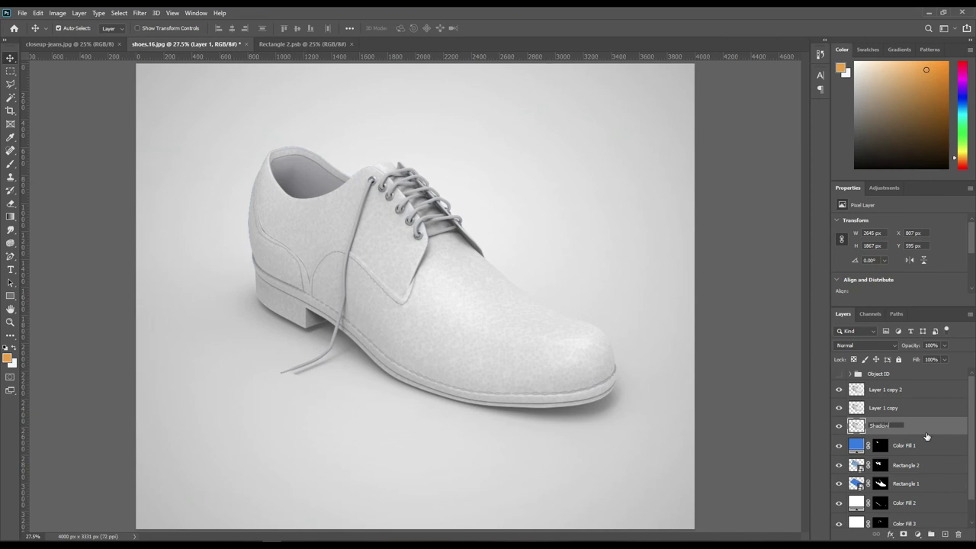
{"action": "key", "text": "Return"}
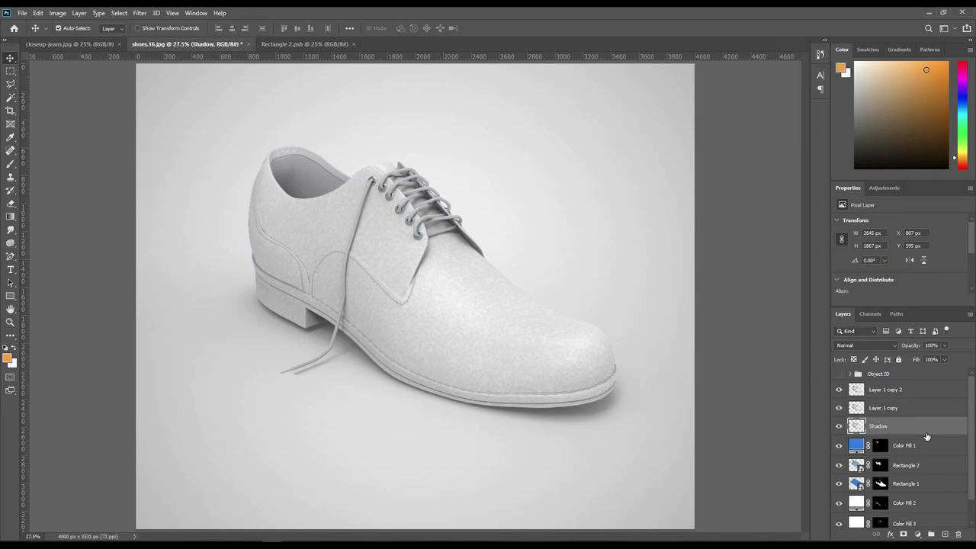
{"action": "double_click", "coordinate": [883, 408]}
{"action": "type", "text": "Midtone"}
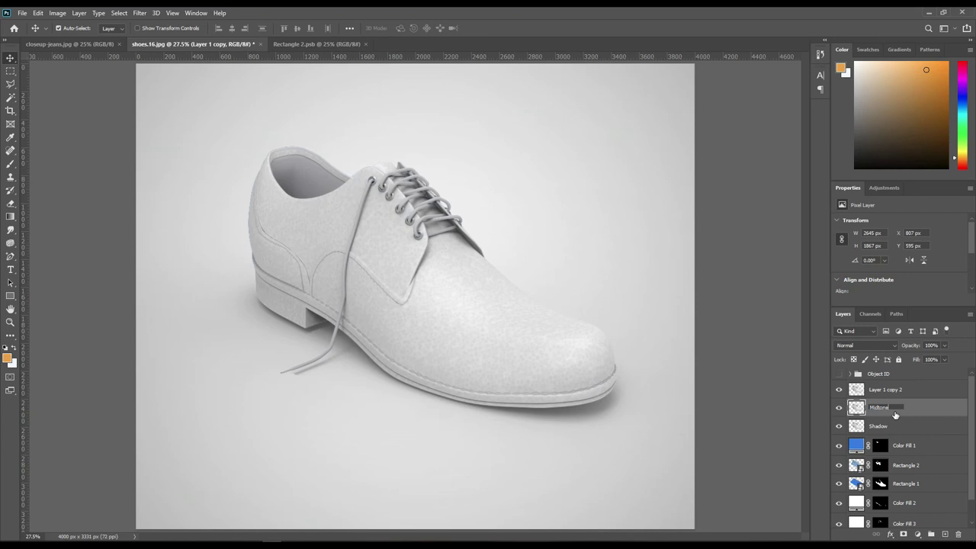
{"action": "key", "text": "Return"}
{"action": "double_click", "coordinate": [878, 390]}
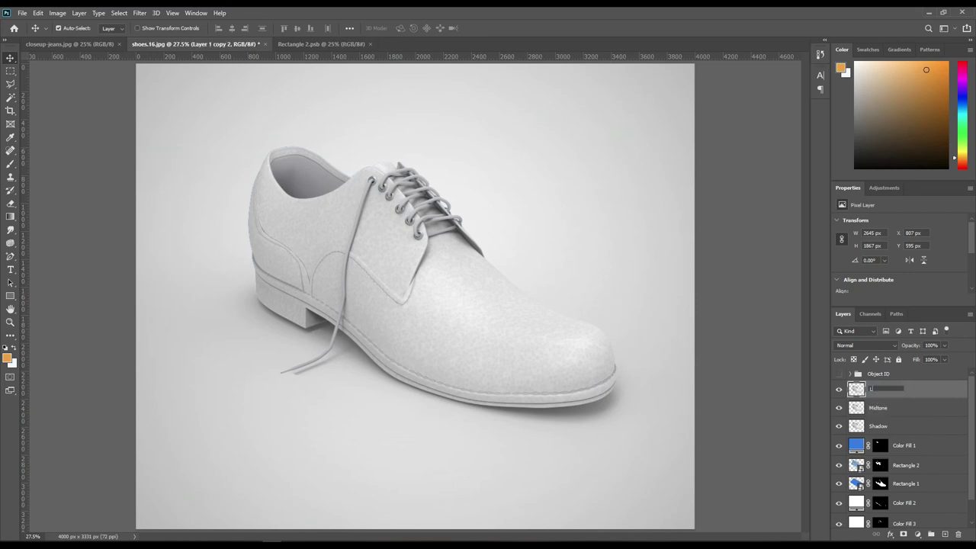
{"action": "key", "text": "Return"}
Step: Set Shadow to Linear Burn and the visible Midtone layer to Linear Dodge (Add)
{"action": "left_click", "coordinate": [839, 389]}
{"action": "left_click", "coordinate": [839, 408]}
{"action": "left_click", "coordinate": [885, 426]}
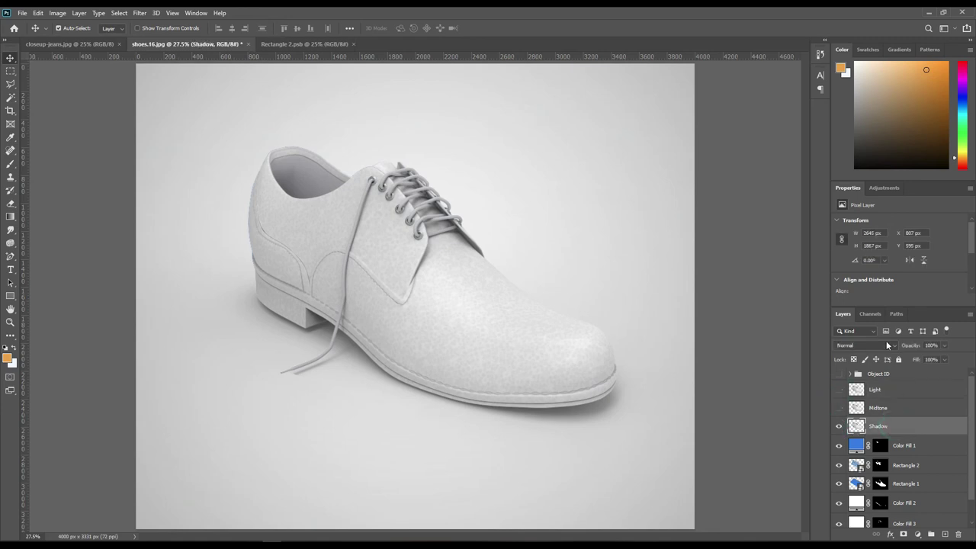
{"action": "left_click", "coordinate": [887, 345]}
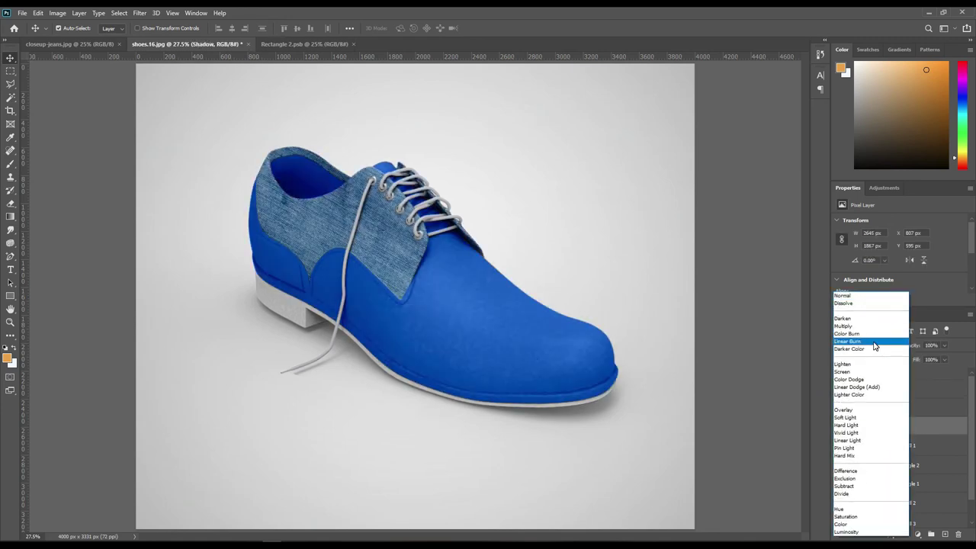
{"action": "left_click", "coordinate": [875, 342]}
{"action": "left_click", "coordinate": [839, 408]}
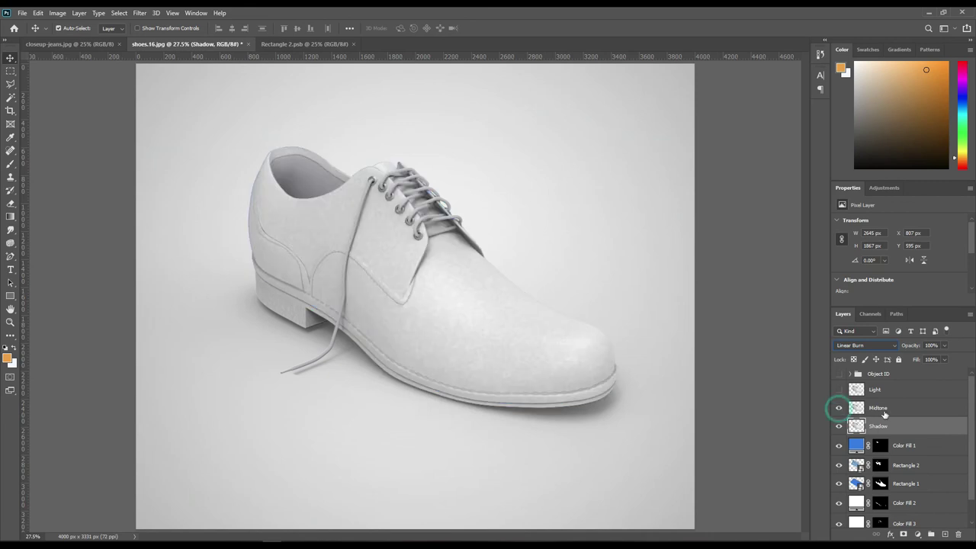
{"action": "left_click", "coordinate": [885, 408]}
{"action": "left_click", "coordinate": [865, 344]}
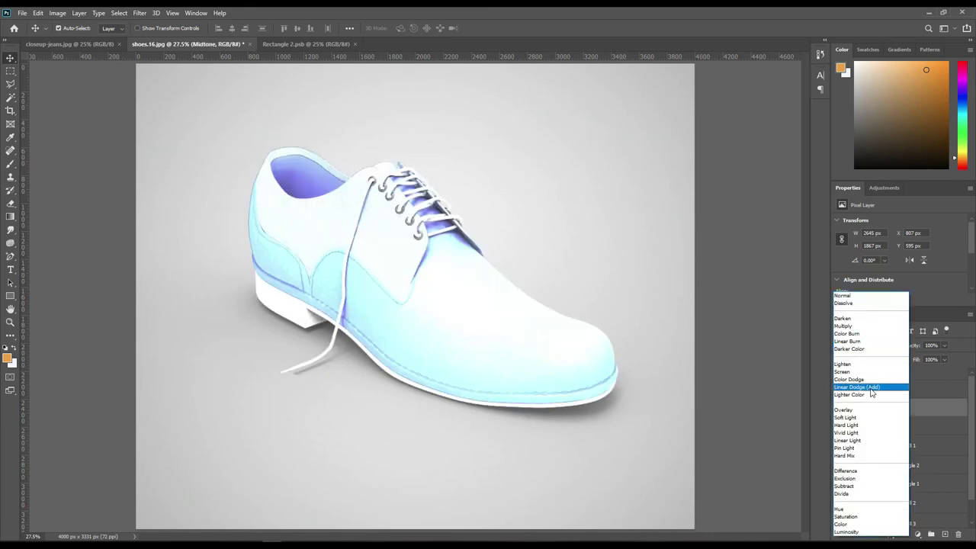
{"action": "left_click", "coordinate": [869, 387]}
Step: Apply Levels to Midtone, raising input black and lowering output white for stronger contrast
{"action": "left_click", "coordinate": [63, 12]}
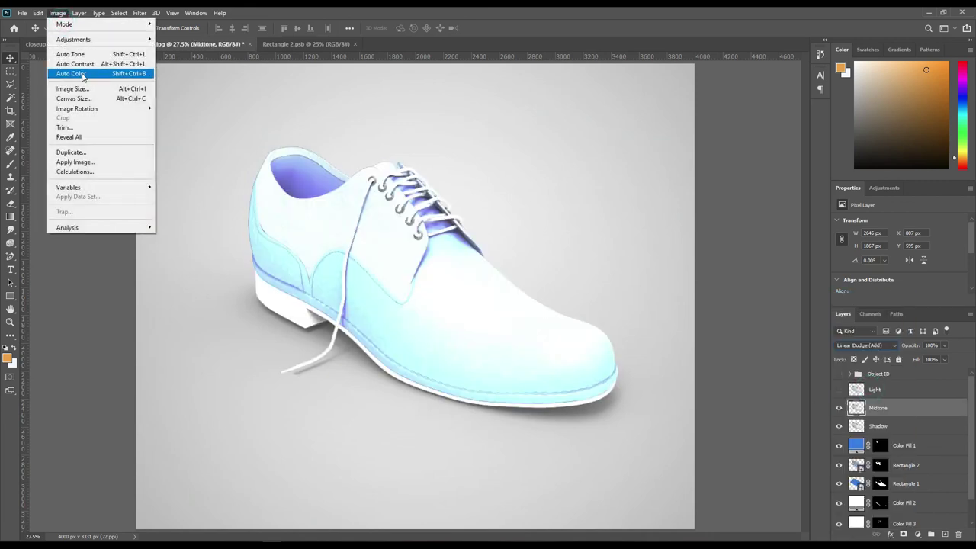
{"action": "mouse_move", "coordinate": [73, 39]}
{"action": "left_click", "coordinate": [190, 48]}
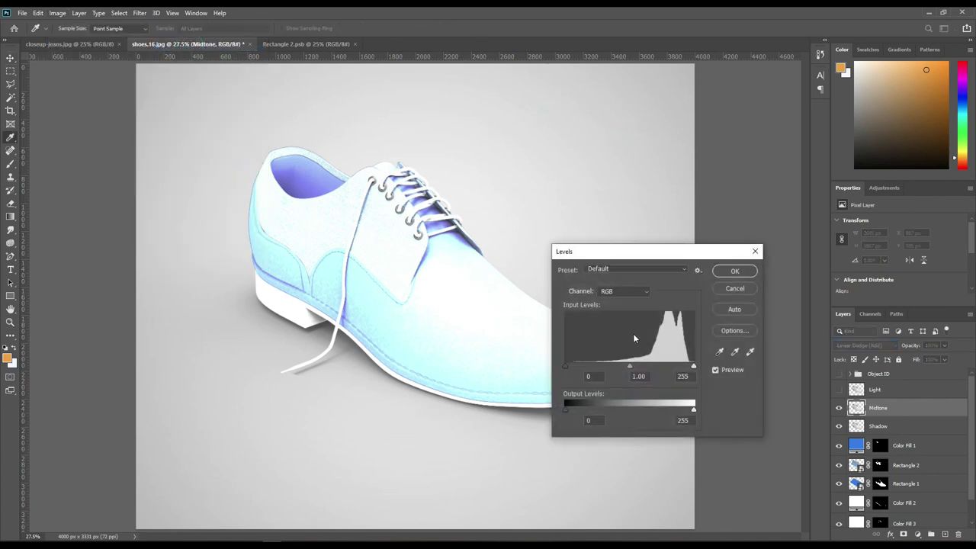
{"action": "left_click_drag", "start_coordinate": [566, 369], "coordinate": [661, 368]}
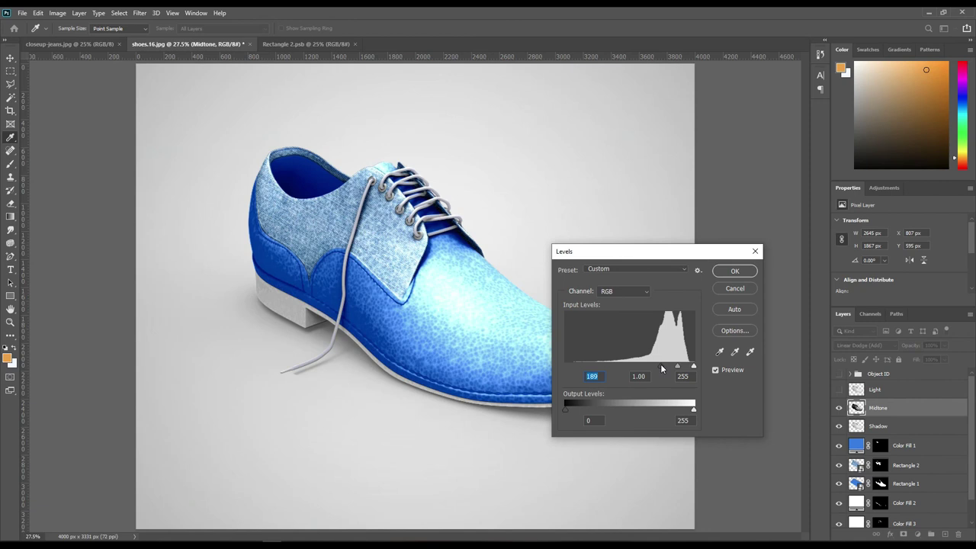
{"action": "left_click_drag", "start_coordinate": [636, 406], "coordinate": [618, 407]}
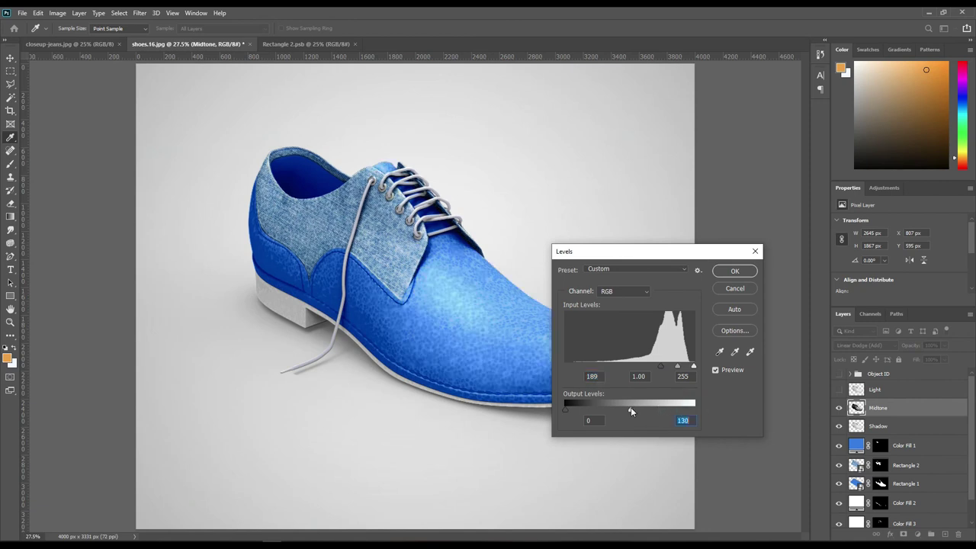
{"action": "left_click_drag", "start_coordinate": [661, 367], "coordinate": [667, 367]}
{"action": "left_click_drag", "start_coordinate": [617, 410], "coordinate": [625, 412]}
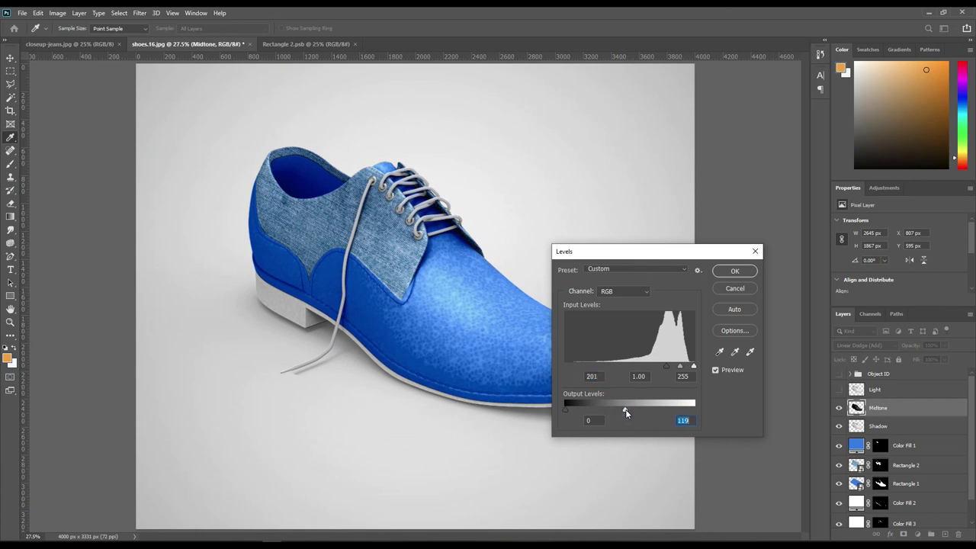
{"action": "left_click_drag", "start_coordinate": [664, 371], "coordinate": [656, 369]}
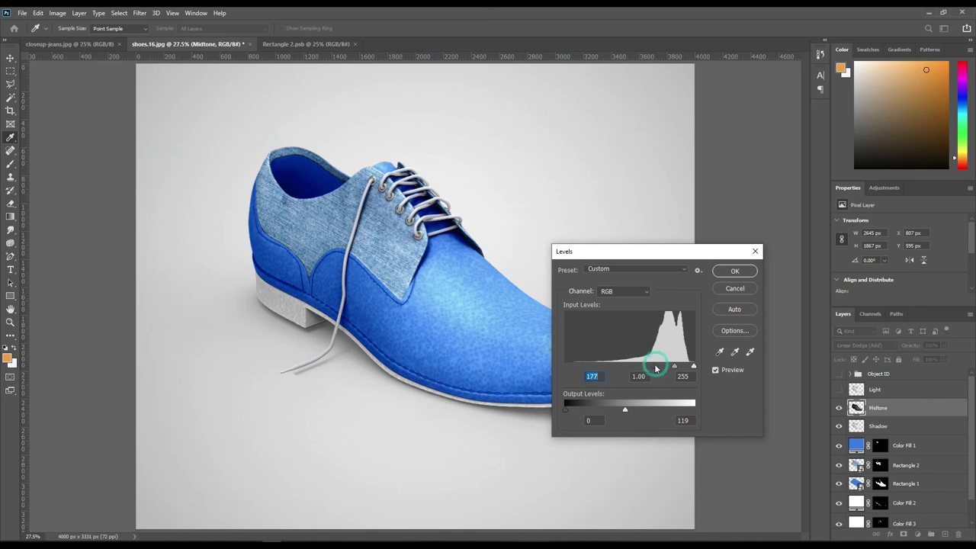
{"action": "left_click_drag", "start_coordinate": [626, 411], "coordinate": [614, 411]}
{"action": "left_click", "coordinate": [736, 271]}
Step: Show the Light layer and set its blend mode to Screen
{"action": "key", "text": "v"}
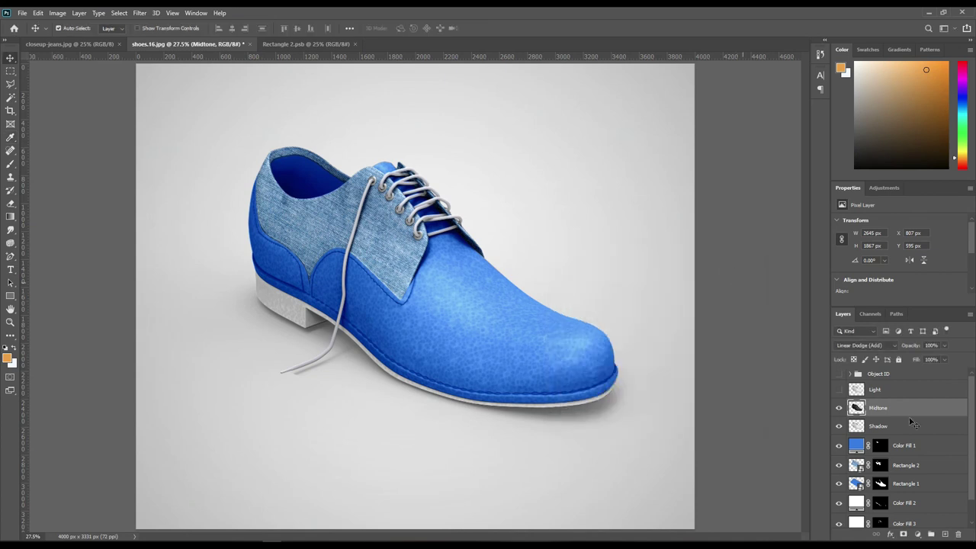
{"action": "left_click", "coordinate": [839, 390]}
{"action": "left_click", "coordinate": [881, 390]}
{"action": "left_click", "coordinate": [865, 345]}
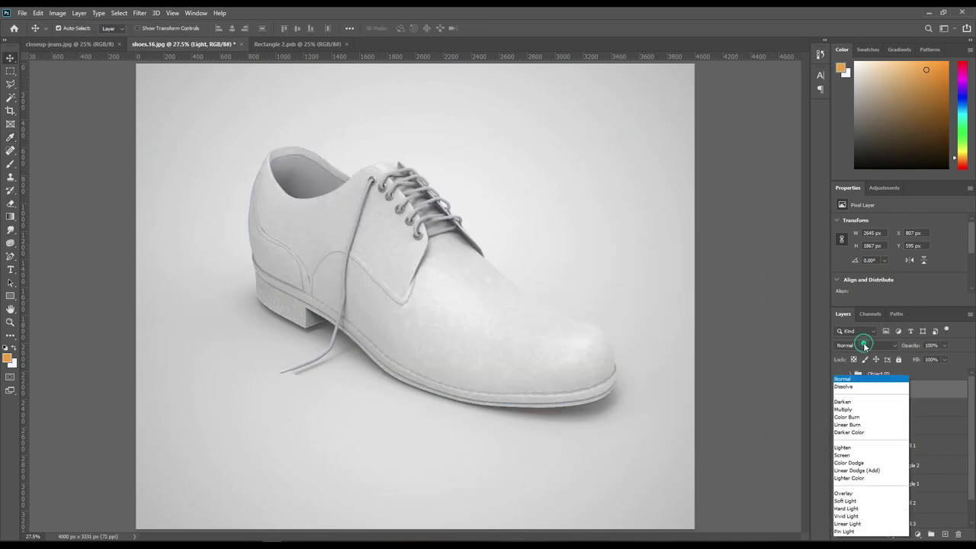
{"action": "left_click", "coordinate": [848, 372]}
Step: Apply Levels to the Light layer with input black 220 and output white 143
{"action": "left_click", "coordinate": [57, 13]}
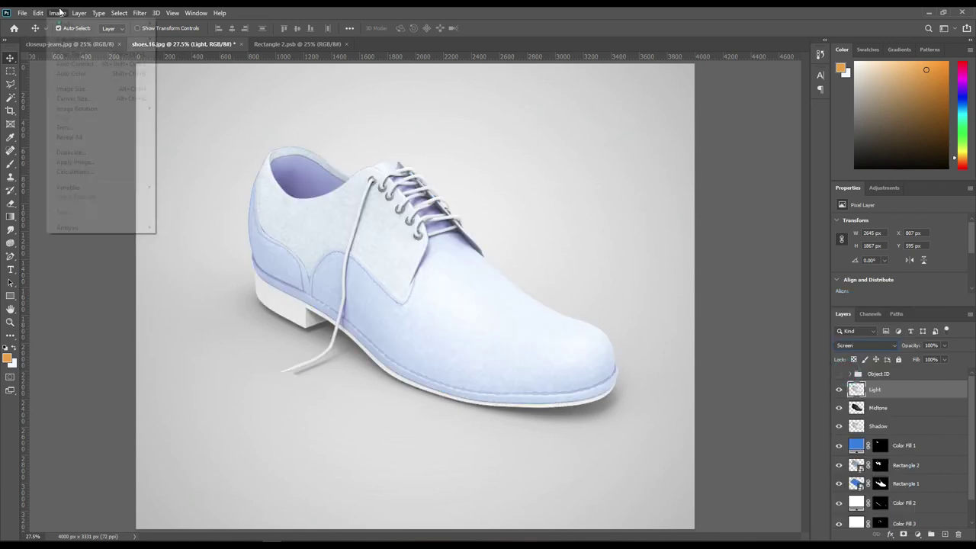
{"action": "left_click", "coordinate": [73, 39]}
{"action": "left_click", "coordinate": [232, 51]}
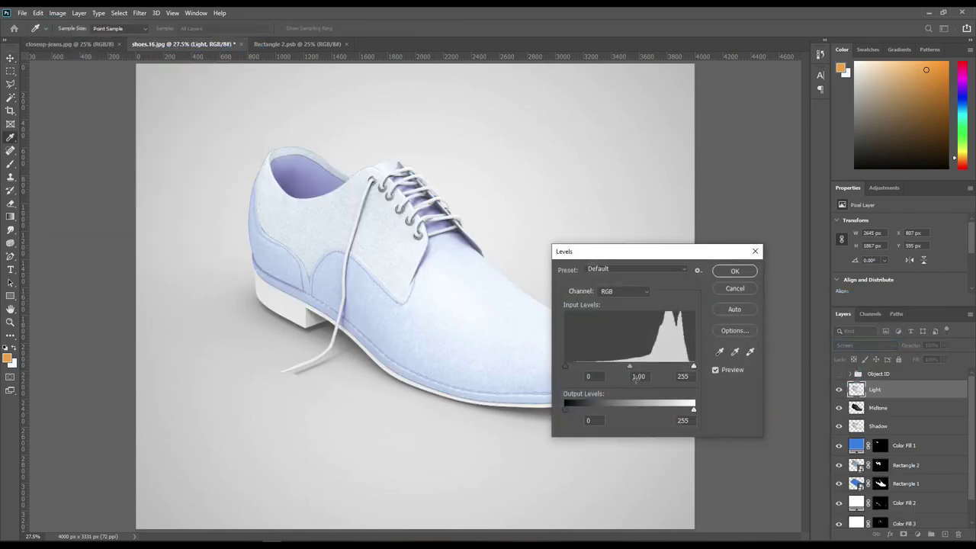
{"action": "left_click_drag", "start_coordinate": [634, 366], "coordinate": [666, 366]}
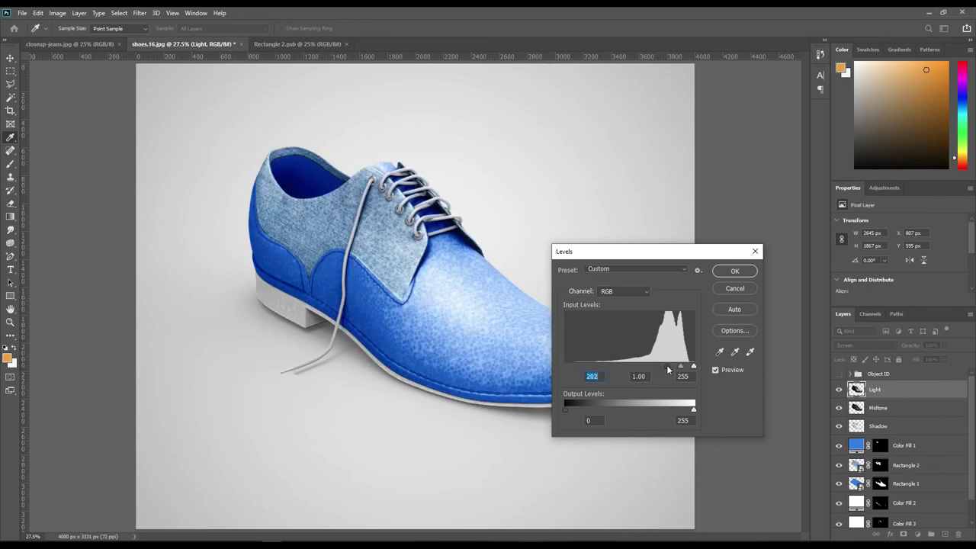
{"action": "left_click_drag", "start_coordinate": [667, 370], "coordinate": [665, 366]}
{"action": "left_click_drag", "start_coordinate": [694, 410], "coordinate": [652, 409]}
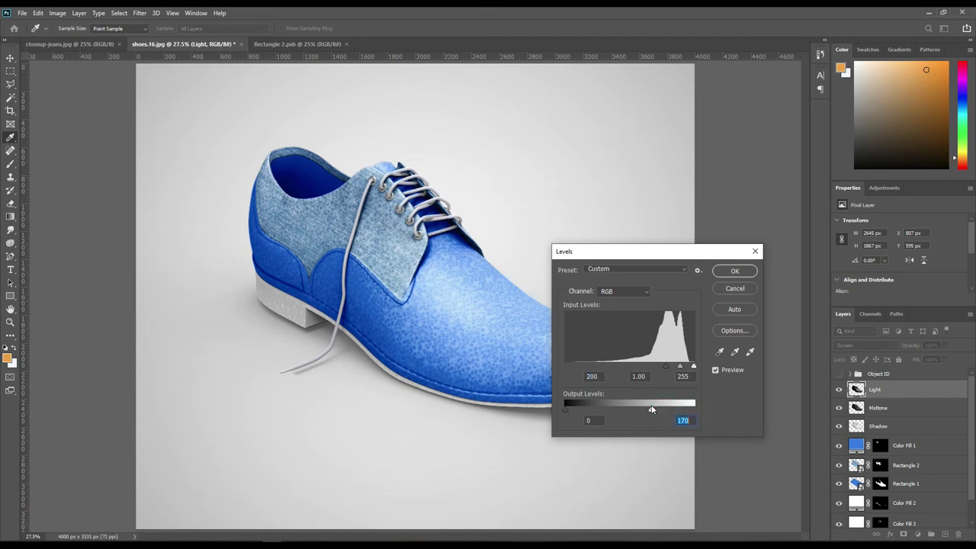
{"action": "left_click_drag", "start_coordinate": [666, 367], "coordinate": [677, 370]}
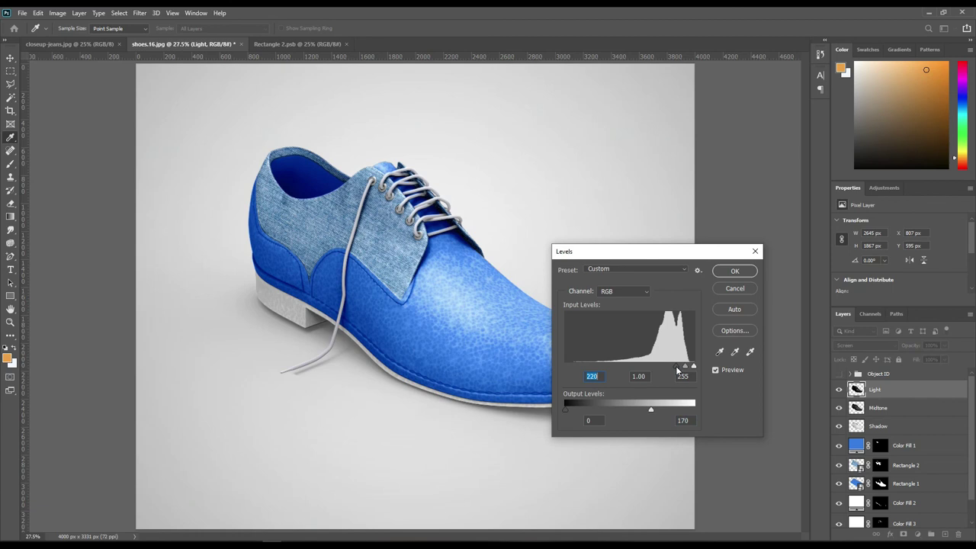
{"action": "left_click_drag", "start_coordinate": [649, 411], "coordinate": [638, 410]}
{"action": "left_click", "coordinate": [731, 271]}
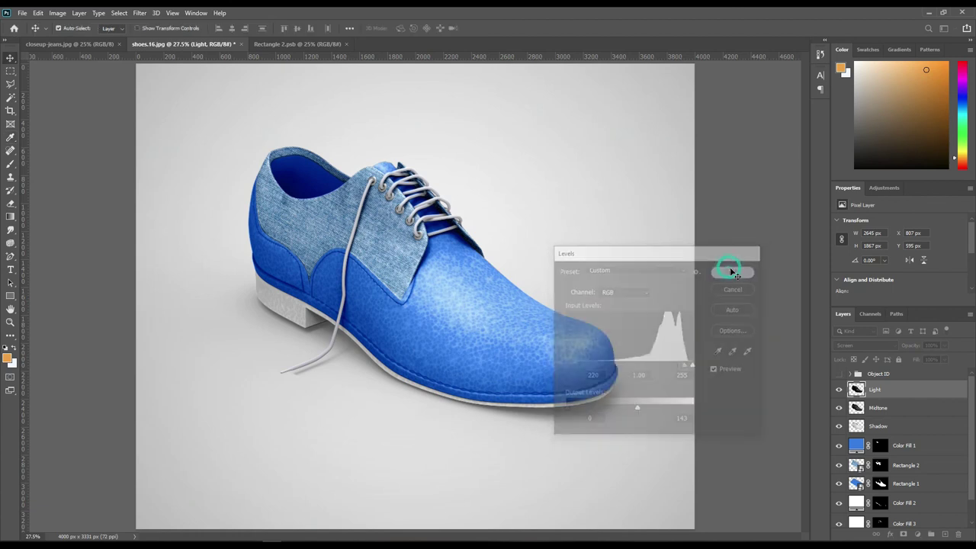
{"action": "double_click", "coordinate": [858, 446]}
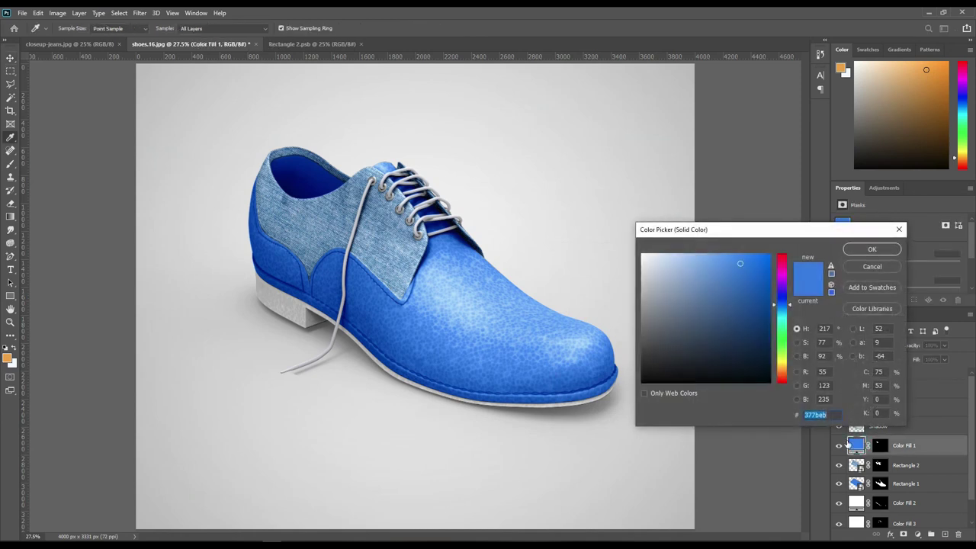
Step: Recolour Color Fill 1 yellow ffd513, then open the Rectangle 1 smart object
{"action": "left_click", "coordinate": [782, 365]}
{"action": "left_click_drag", "start_coordinate": [783, 366], "coordinate": [786, 370]}
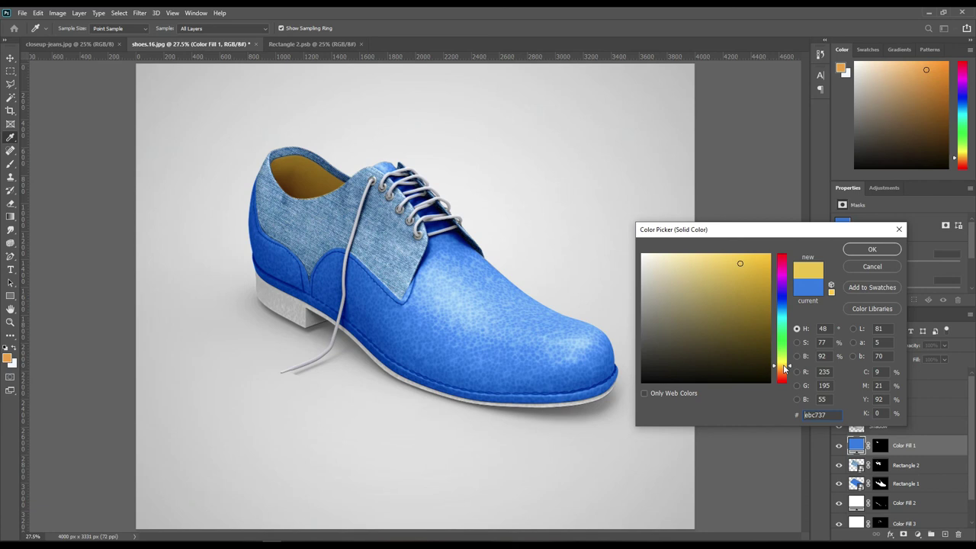
{"action": "left_click_drag", "start_coordinate": [749, 264], "coordinate": [761, 253]}
{"action": "left_click", "coordinate": [879, 250]}
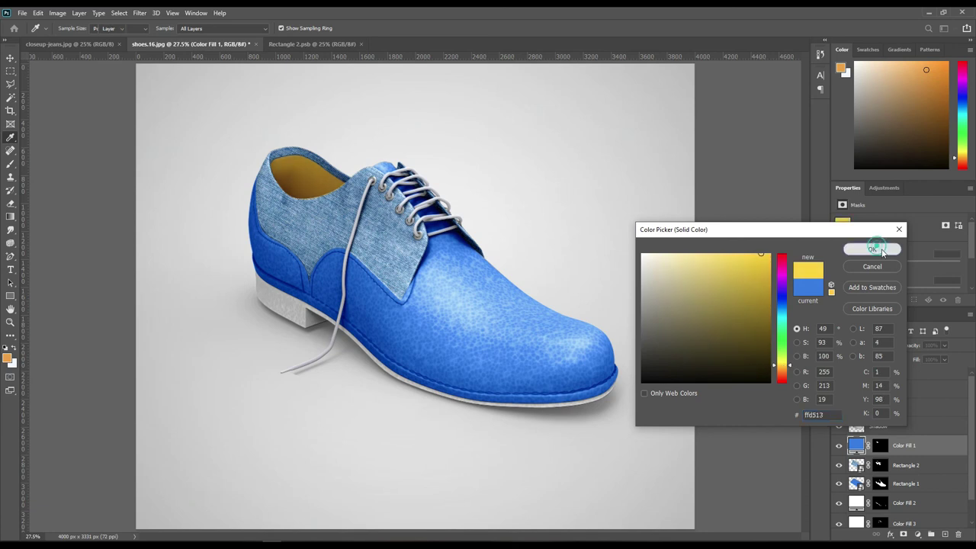
{"action": "double_click", "coordinate": [858, 484]}
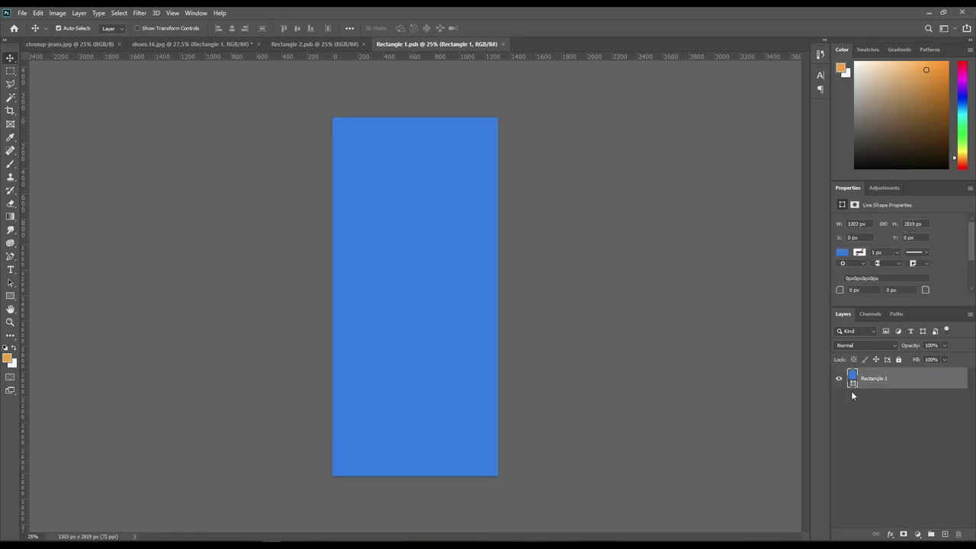
Step: Fill the Rectangle 1 shape with bright yellow ffcc00
{"action": "double_click", "coordinate": [854, 384]}
{"action": "left_click_drag", "start_coordinate": [785, 351], "coordinate": [786, 369]}
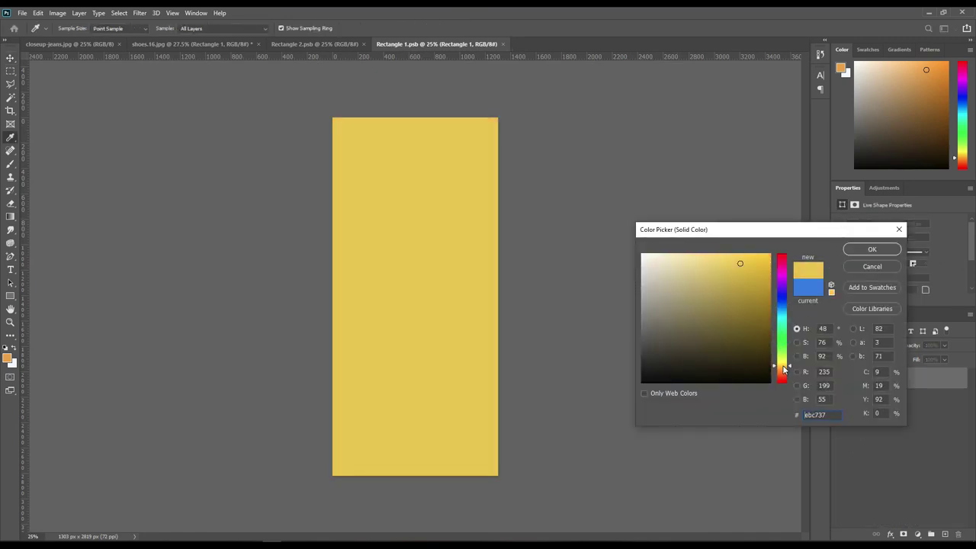
{"action": "left_click_drag", "start_coordinate": [737, 263], "coordinate": [770, 253]}
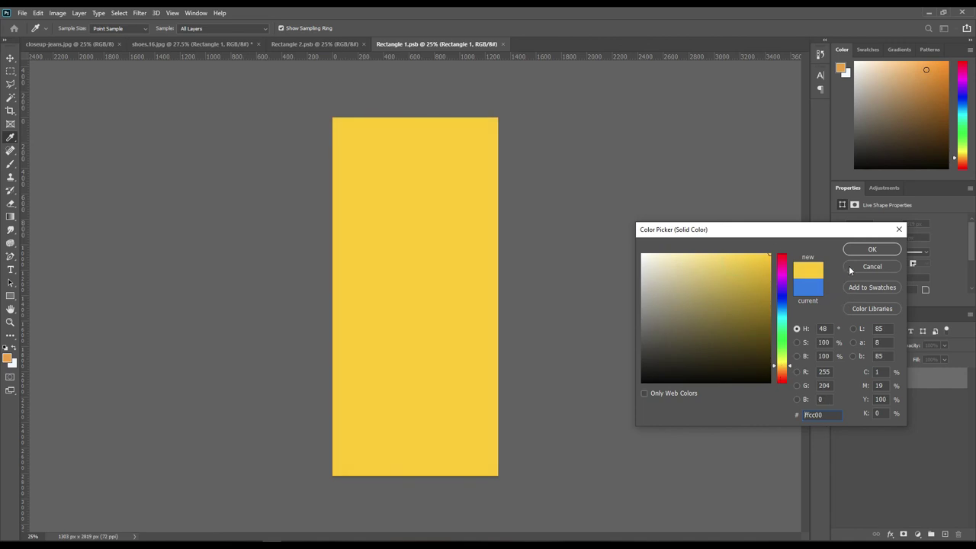
{"action": "left_click", "coordinate": [871, 250]}
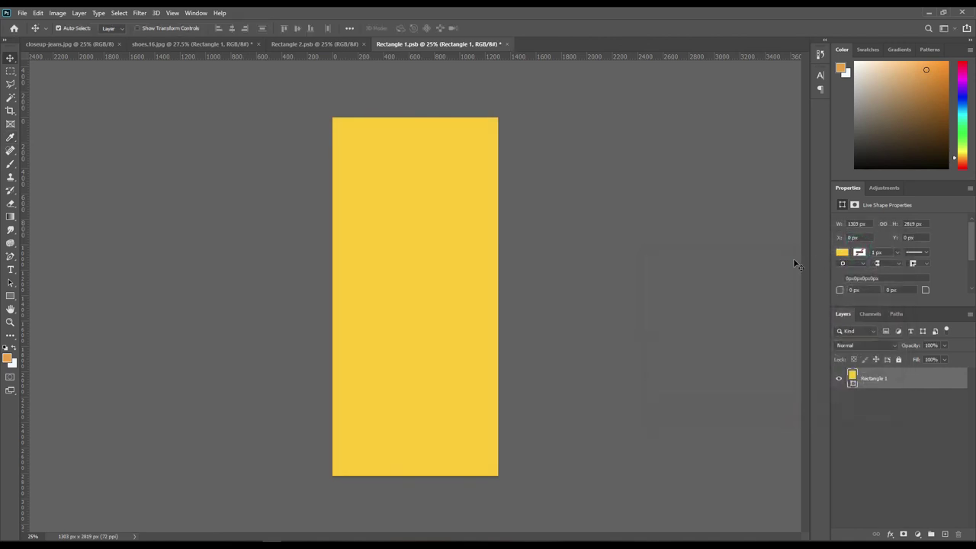
Step: Save the smart object and return to the shoes.16.jpg document
{"action": "left_click", "coordinate": [22, 13]}
{"action": "left_click", "coordinate": [46, 126]}
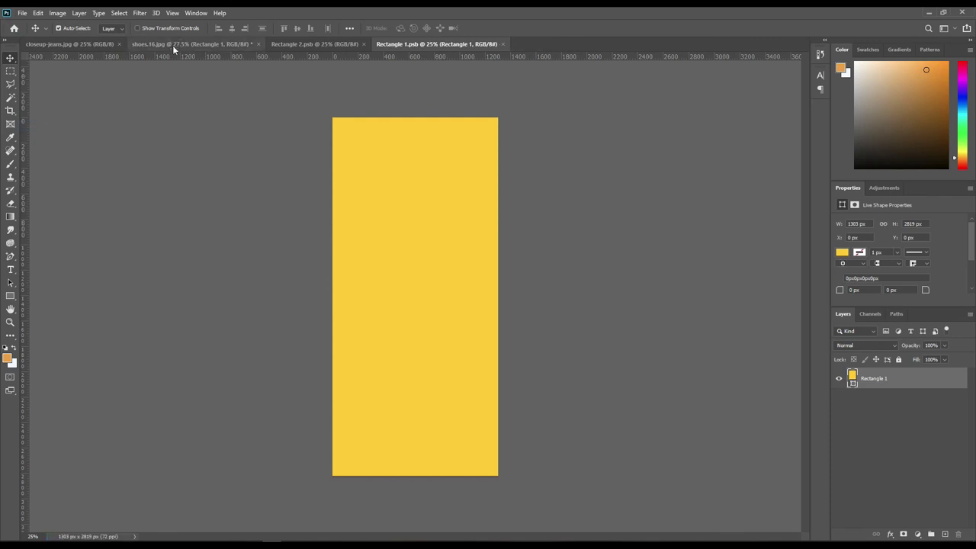
{"action": "left_click", "coordinate": [159, 44]}
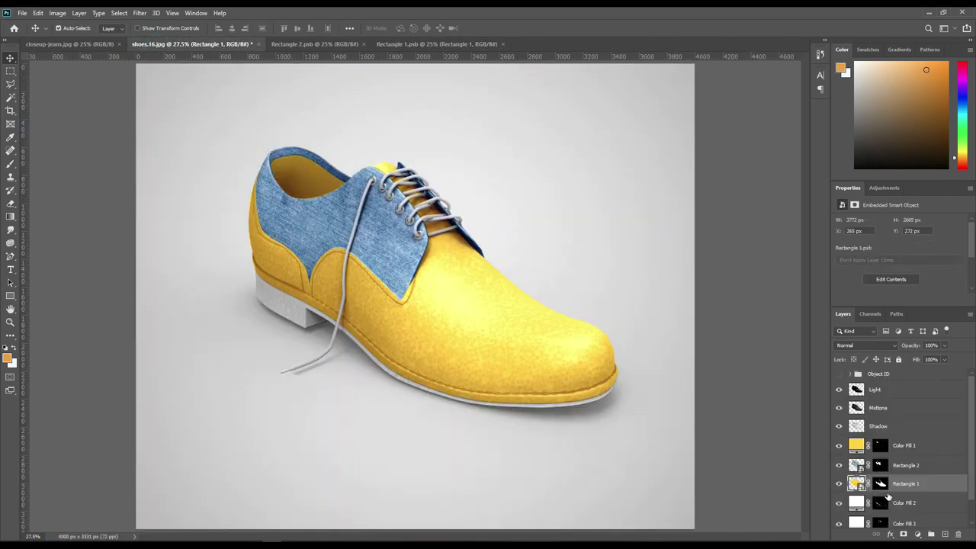
{"action": "scroll", "coordinate": [888, 496], "scroll_direction": "down", "scroll_amount": 1}
Step: Set Color Fill 2, the sole, to a light blue
{"action": "double_click", "coordinate": [857, 478]}
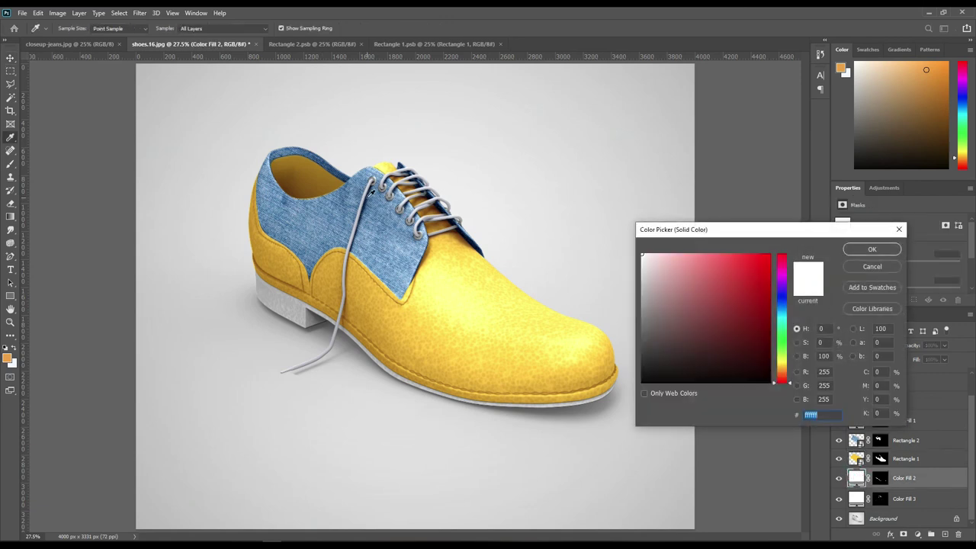
{"action": "mouse_move", "coordinate": [702, 267]}
{"action": "left_mouse_down"}
{"action": "mouse_move", "coordinate": [703, 248]}
{"action": "mouse_move", "coordinate": [688, 242]}
{"action": "left_mouse_up"}
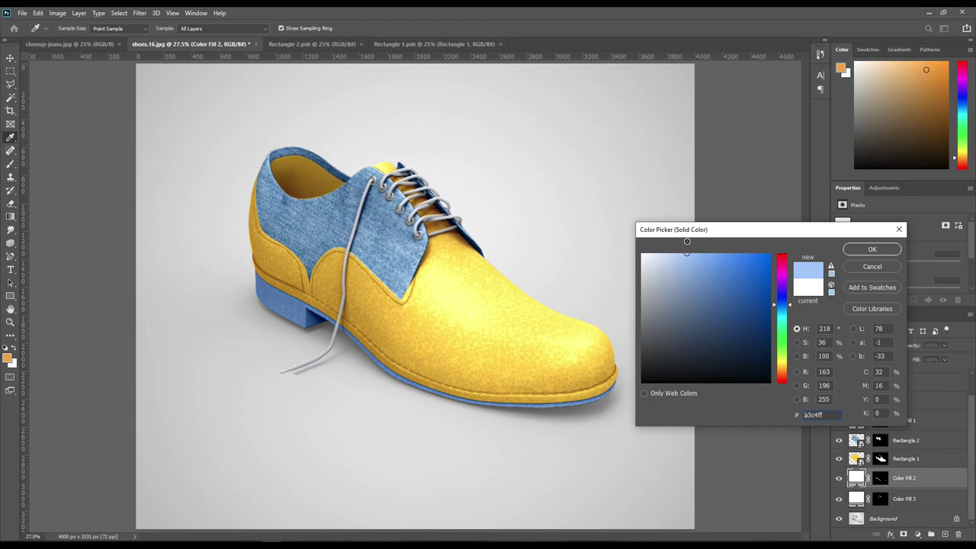
{"action": "left_click", "coordinate": [869, 250]}
Step: Make Color Fill 3, the laces, blue 4c80f6
{"action": "double_click", "coordinate": [858, 503]}
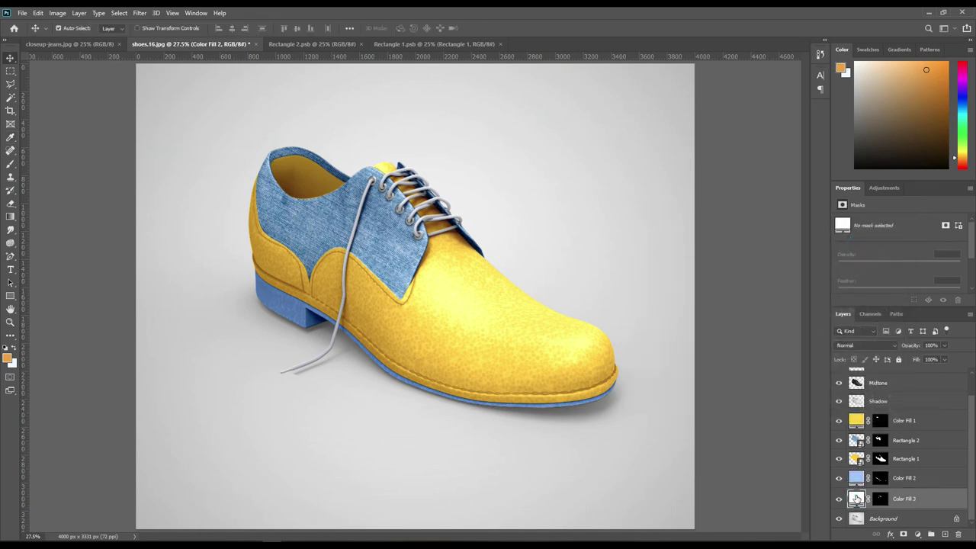
{"action": "left_click", "coordinate": [731, 258]}
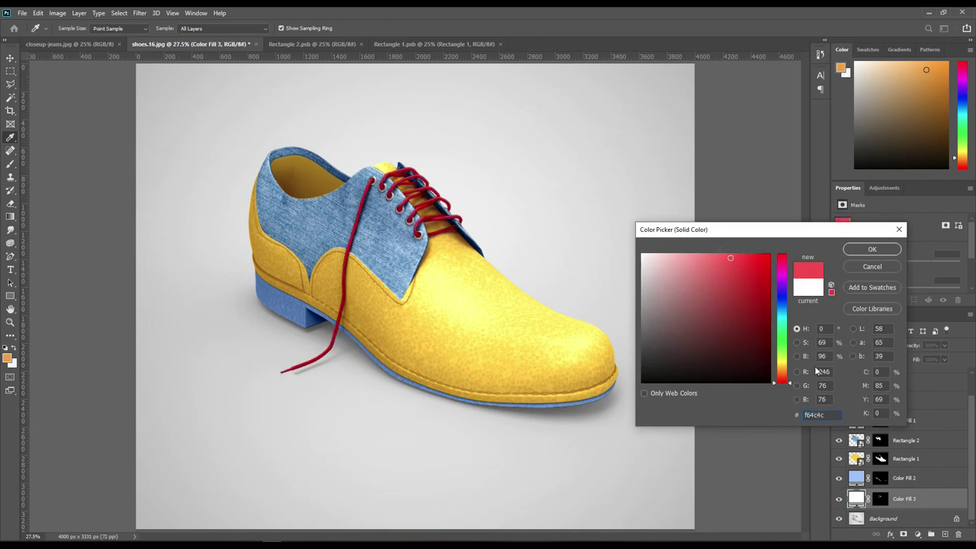
{"action": "left_click_drag", "start_coordinate": [781, 380], "coordinate": [784, 307]}
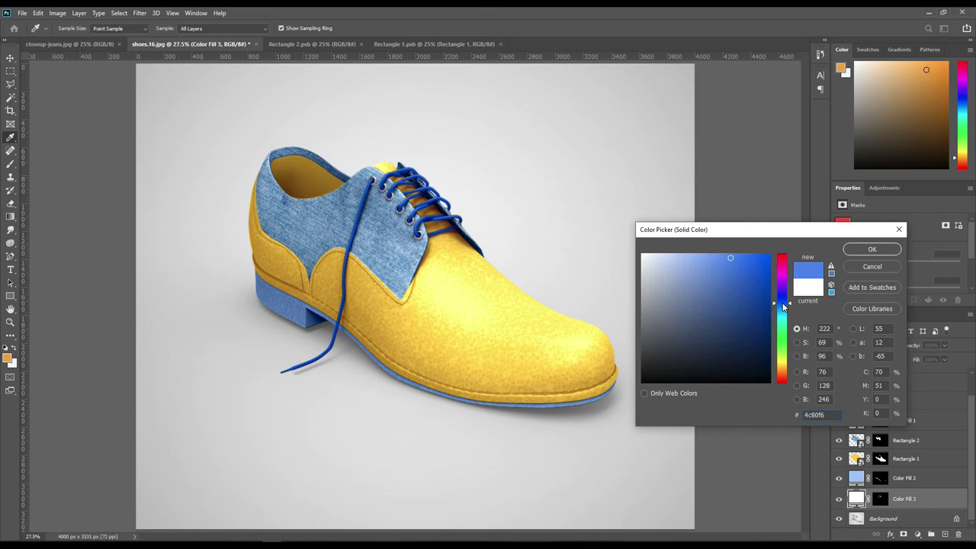
{"action": "left_click", "coordinate": [870, 250]}
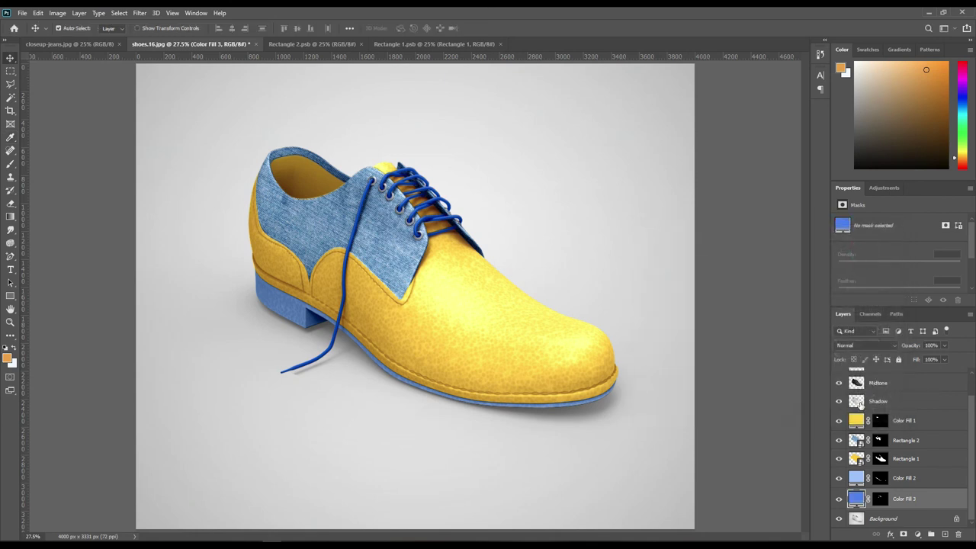
Step: Deepen the sole's Color Fill 2 to a saturated blue 4083f8
{"action": "double_click", "coordinate": [858, 477]}
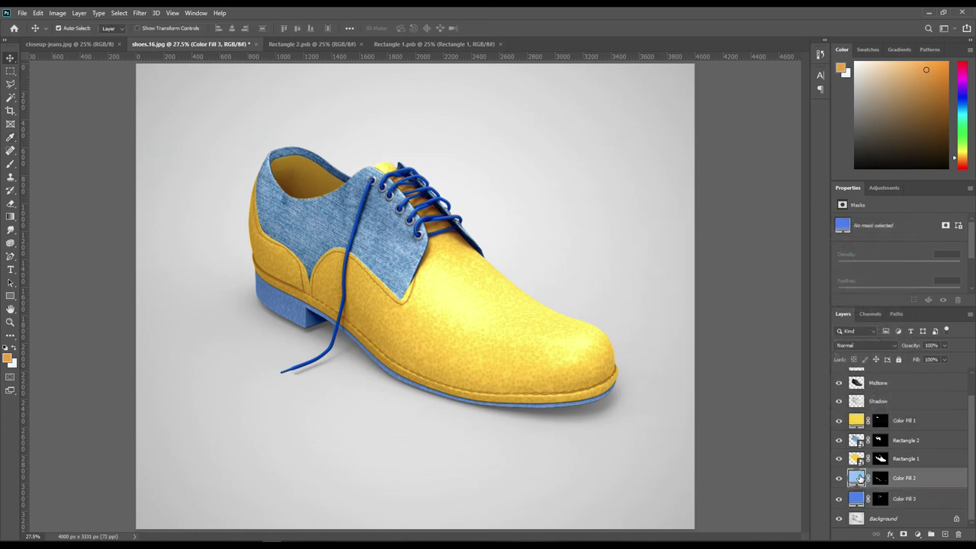
{"action": "left_click_drag", "start_coordinate": [725, 258], "coordinate": [730, 255]}
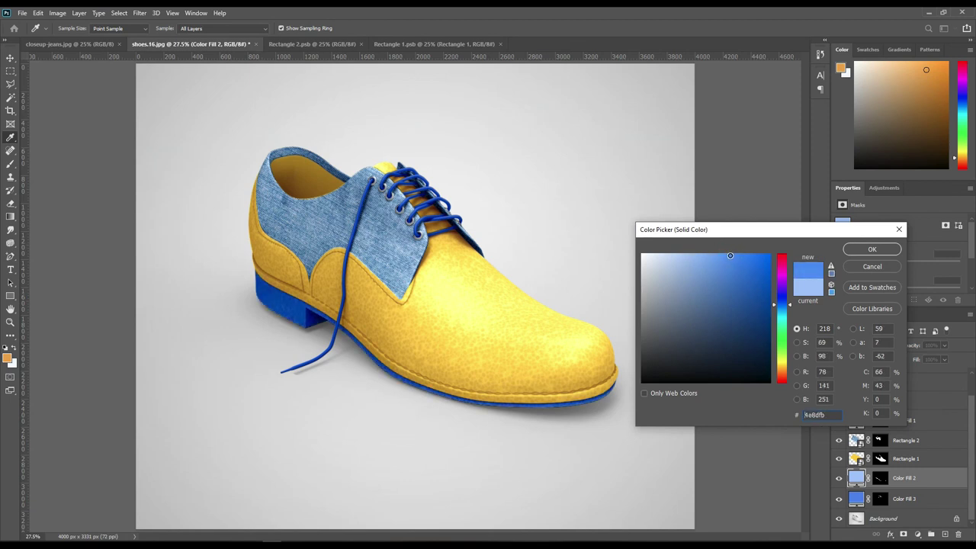
{"action": "left_click", "coordinate": [870, 250]}
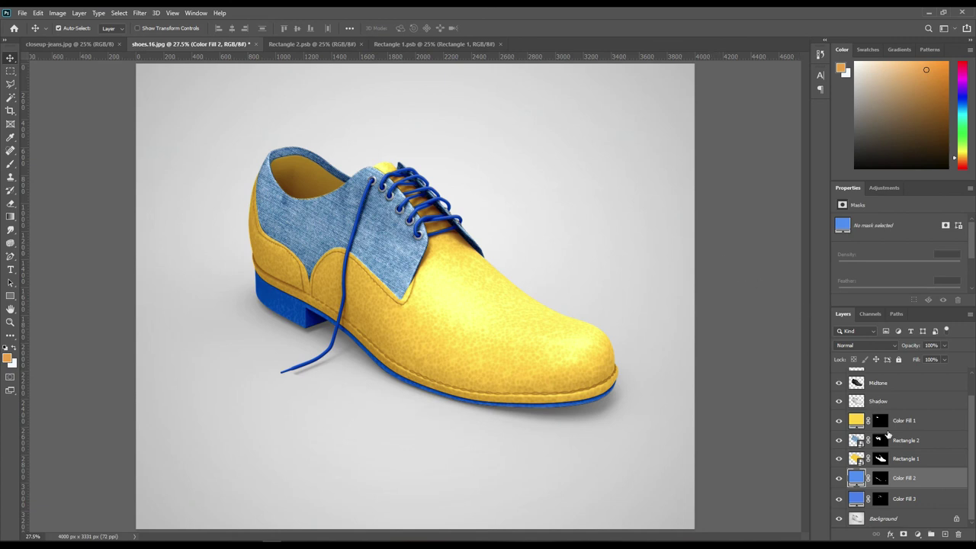
Step: Group the Light, Midtone and Shadow layers into a group named FX
{"action": "left_click", "coordinate": [890, 403]}
{"action": "scroll", "coordinate": [895, 410], "scroll_direction": "up", "scroll_amount": 1}
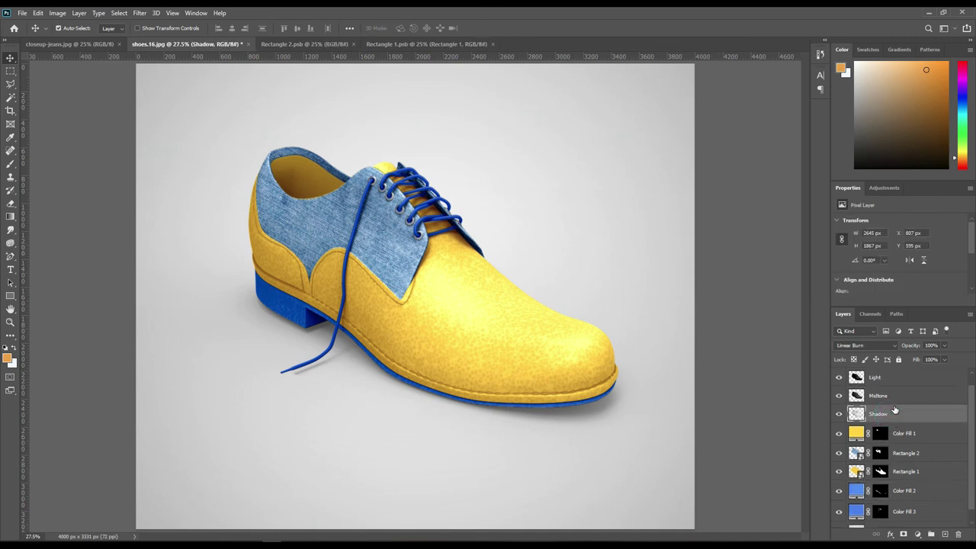
{"action": "left_click", "coordinate": [892, 376], "text": "shift"}
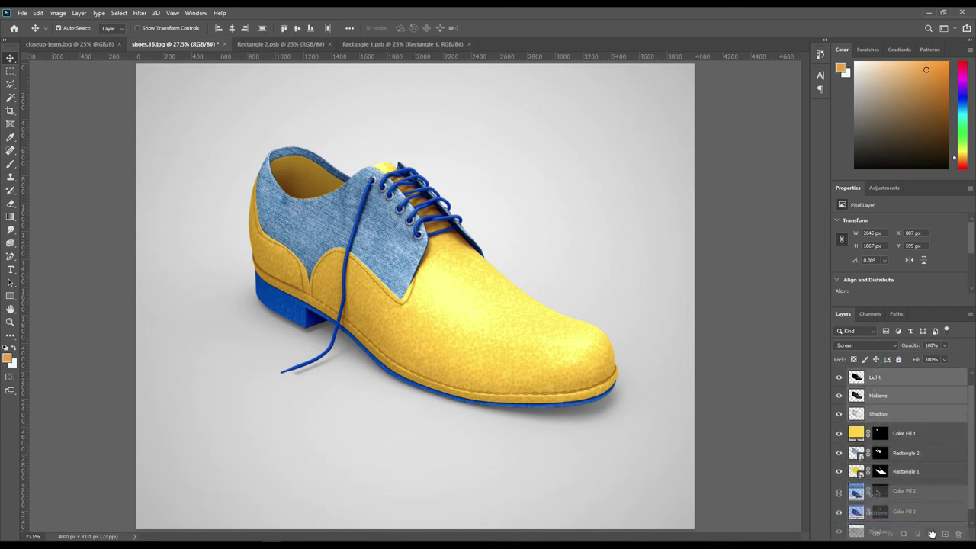
{"action": "key", "text": "ctrl+g"}
{"action": "double_click", "coordinate": [876, 386]}
{"action": "type", "text": "FX"}
{"action": "key", "text": "Return"}
Step: Give the Color Fill 1 to Color Fill 3 layers a Red colour label
{"action": "left_click", "coordinate": [928, 406]}
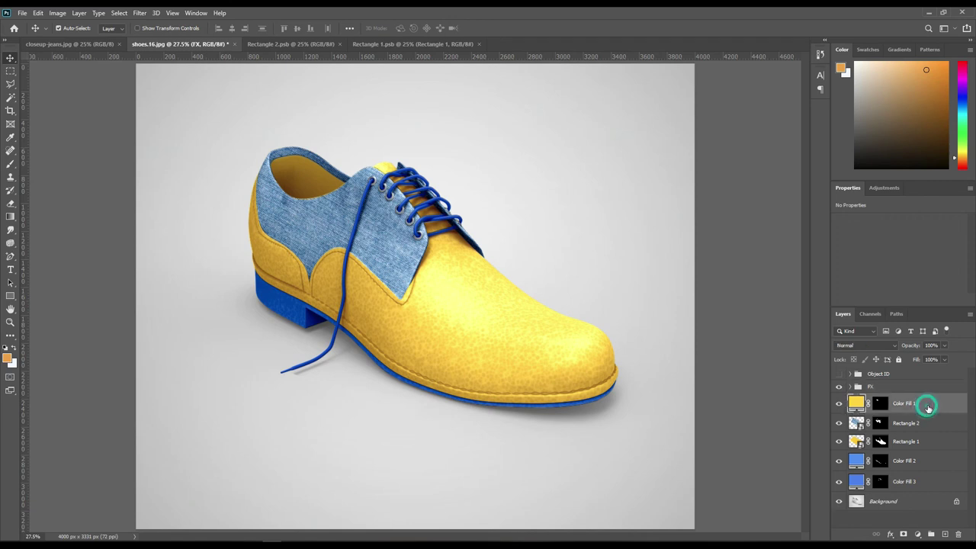
{"action": "left_click", "coordinate": [911, 482], "text": "shift"}
{"action": "right_click", "coordinate": [911, 481]}
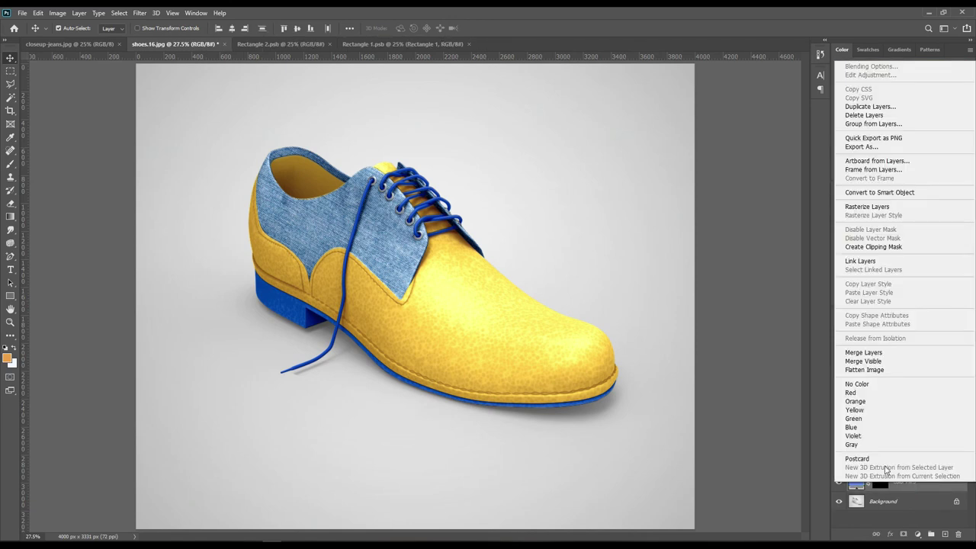
{"action": "left_click", "coordinate": [869, 393]}
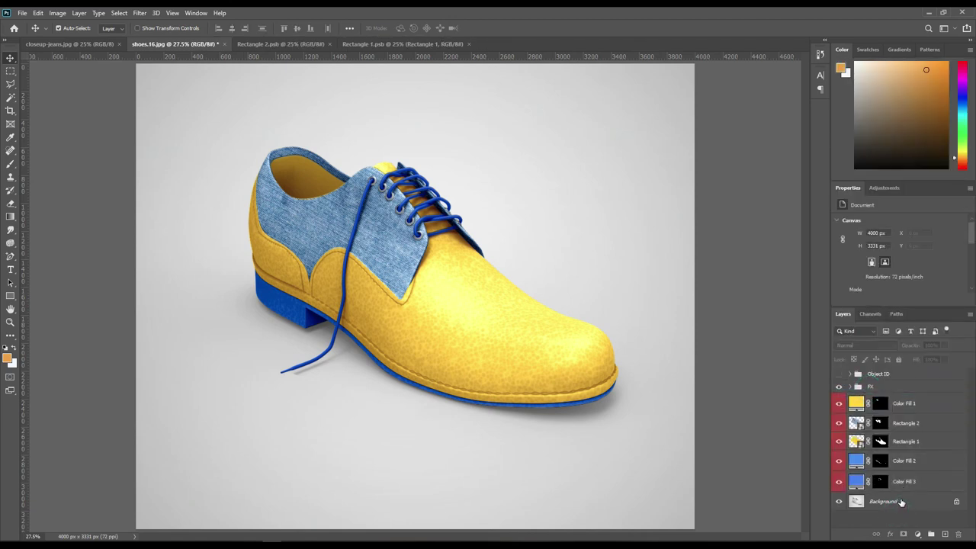
{"action": "left_click", "coordinate": [909, 500]}
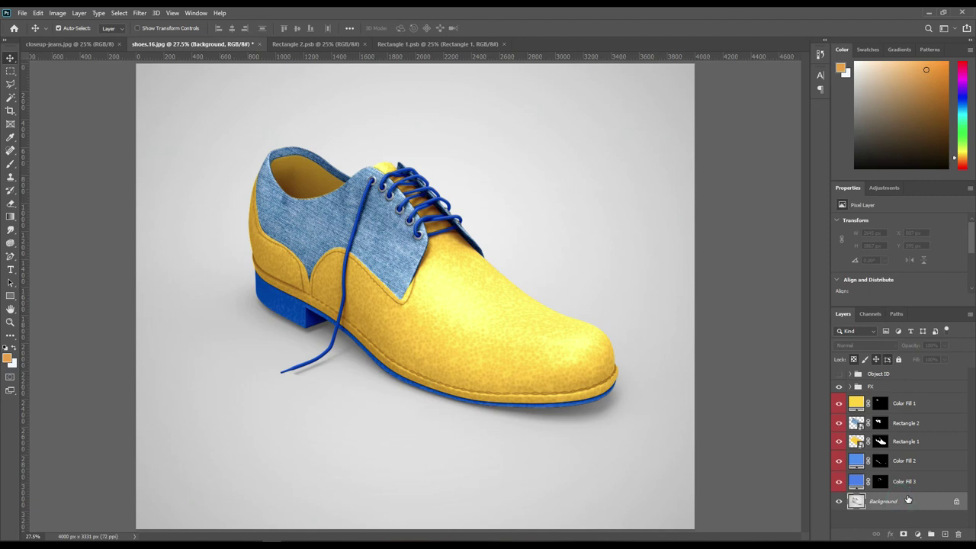
Step: Add a Solid Color fill above the Background, blended with Linear Burn
{"action": "left_click", "coordinate": [917, 537]}
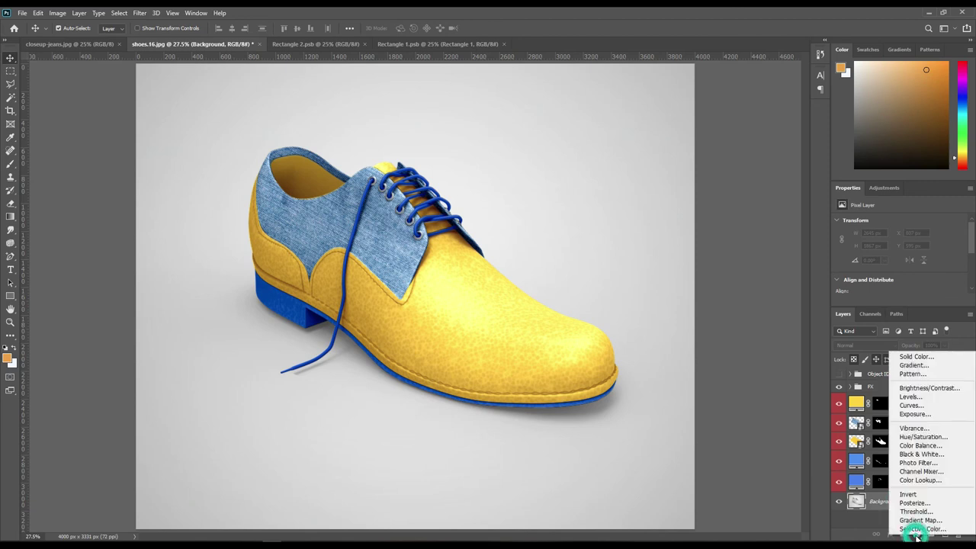
{"action": "left_click", "coordinate": [923, 358]}
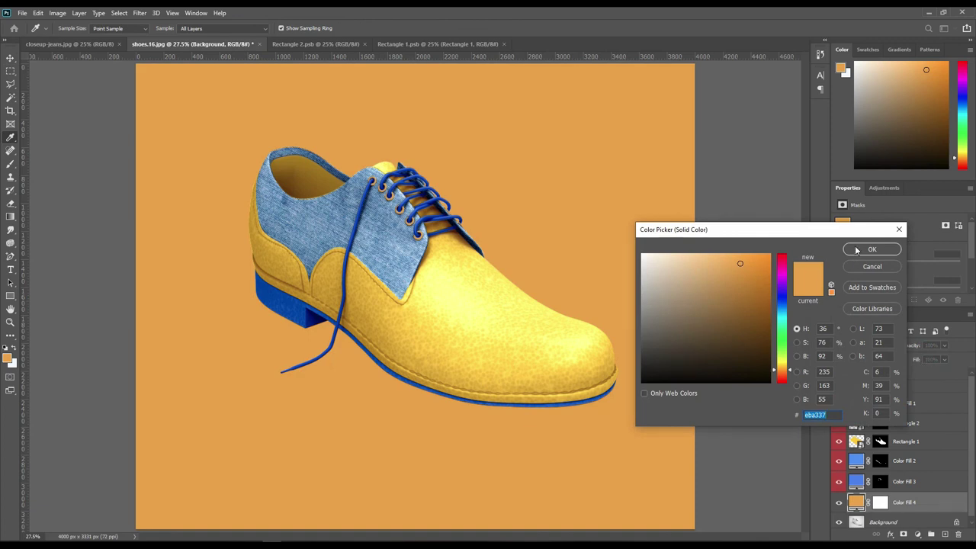
{"action": "left_click", "coordinate": [871, 250]}
{"action": "left_click", "coordinate": [894, 345]}
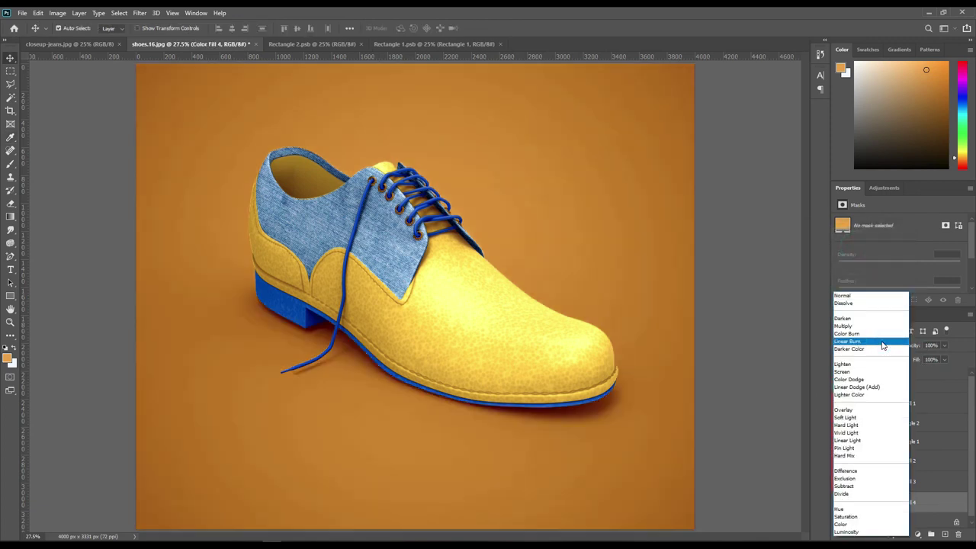
{"action": "left_click", "coordinate": [876, 342]}
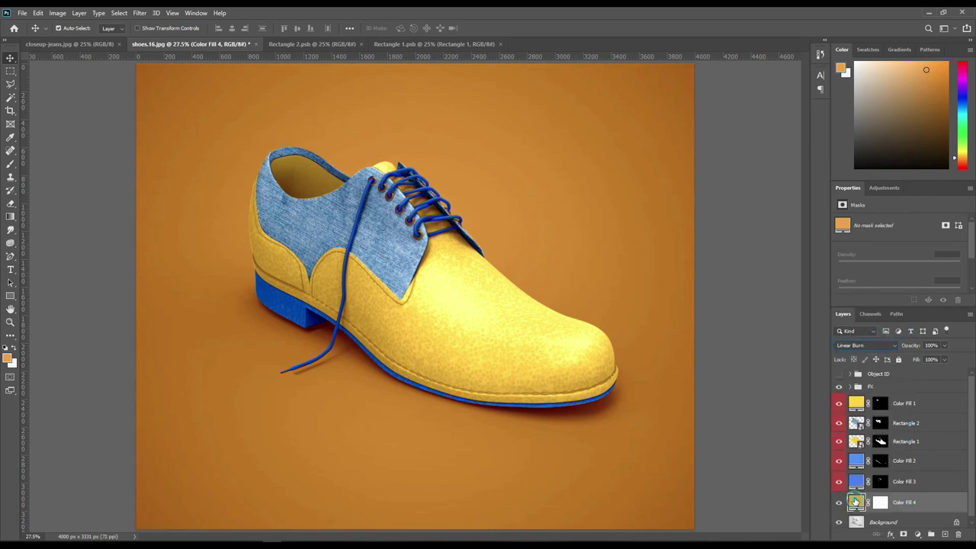
Step: Change the backdrop fill colour to warm orange-beige ffd177
{"action": "double_click", "coordinate": [855, 501]}
{"action": "left_click", "coordinate": [446, 275]}
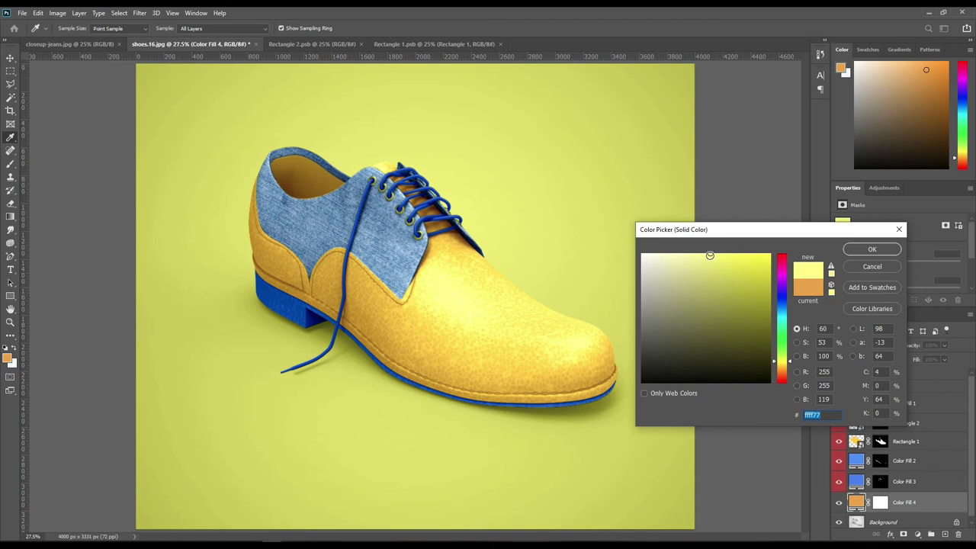
{"action": "left_click_drag", "start_coordinate": [782, 366], "coordinate": [785, 372]}
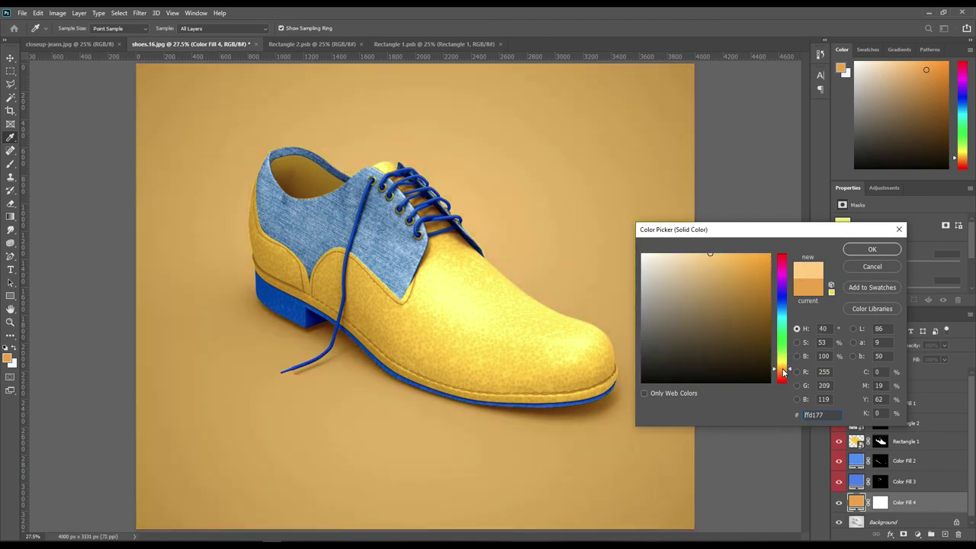
{"action": "left_click", "coordinate": [870, 250]}
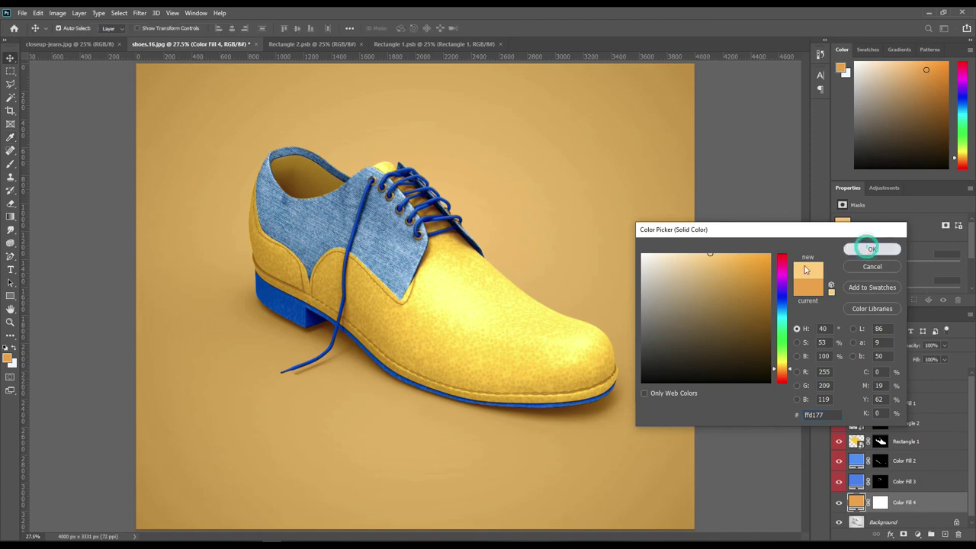
Step: Tag the backdrop fill layer, Color Fill 4, with the Red label
{"action": "left_click", "coordinate": [760, 233]}
{"action": "right_click", "coordinate": [939, 498]}
{"action": "left_click", "coordinate": [907, 418]}
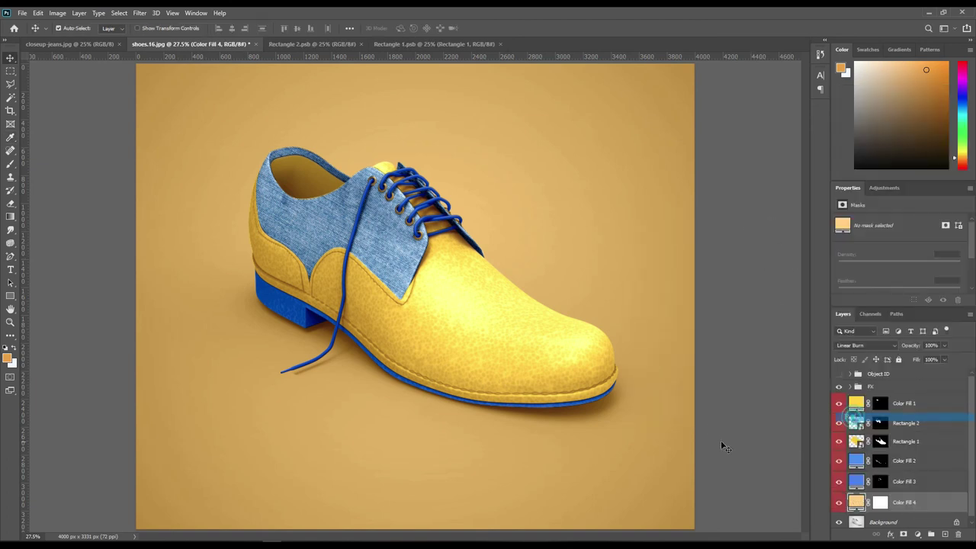
{"action": "left_click", "coordinate": [745, 396]}
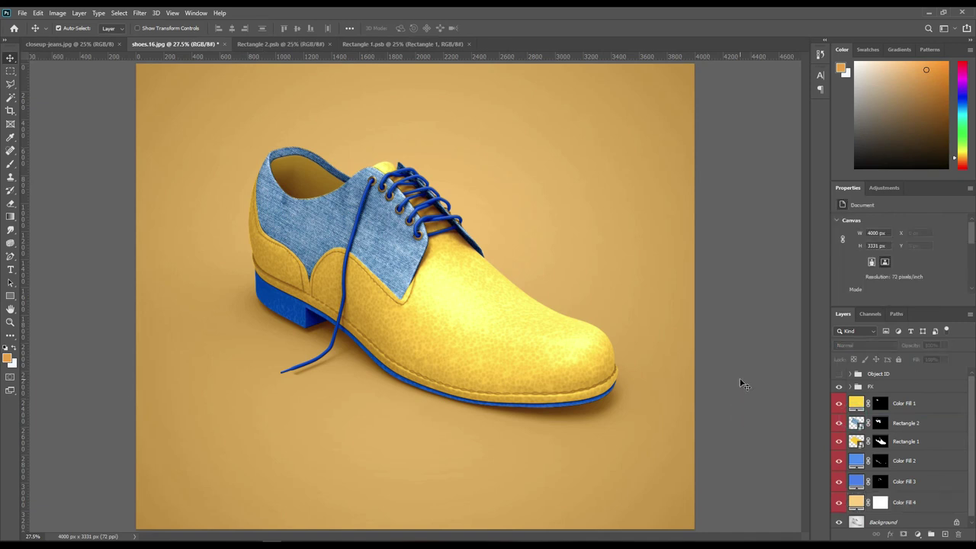